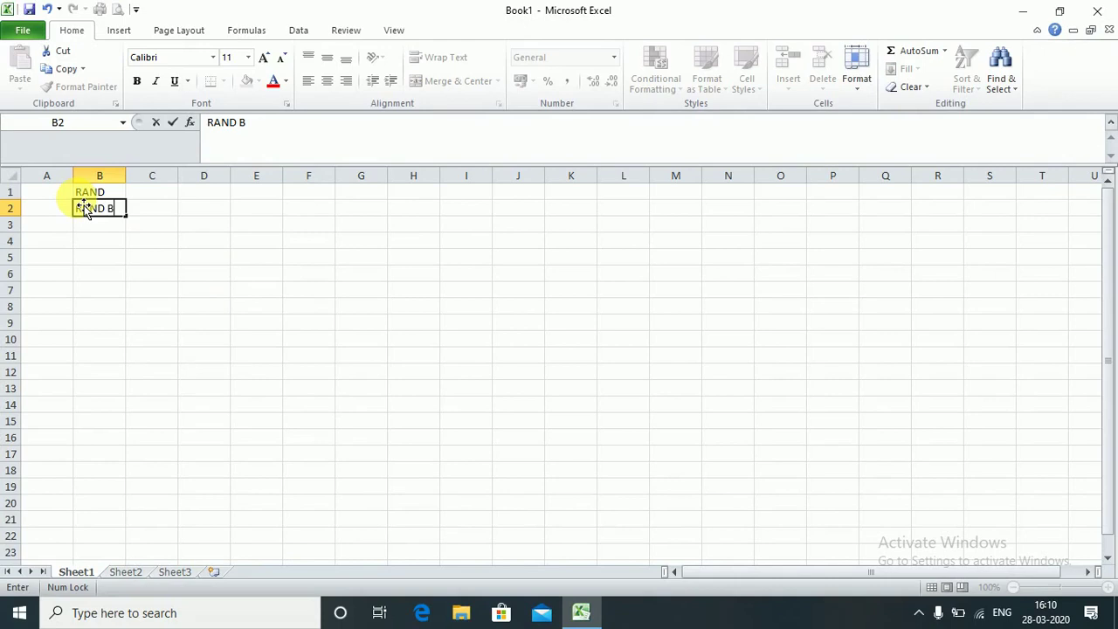
# Step: Correct the B2 label to read RANDBETWEEN, then move to cell A6
pyautogui.press('BackSpace')
pyautogui.press('BackSpace')
pyautogui.write('BETWEEN')
pyautogui.press('Return')
pyautogui.press('Right')
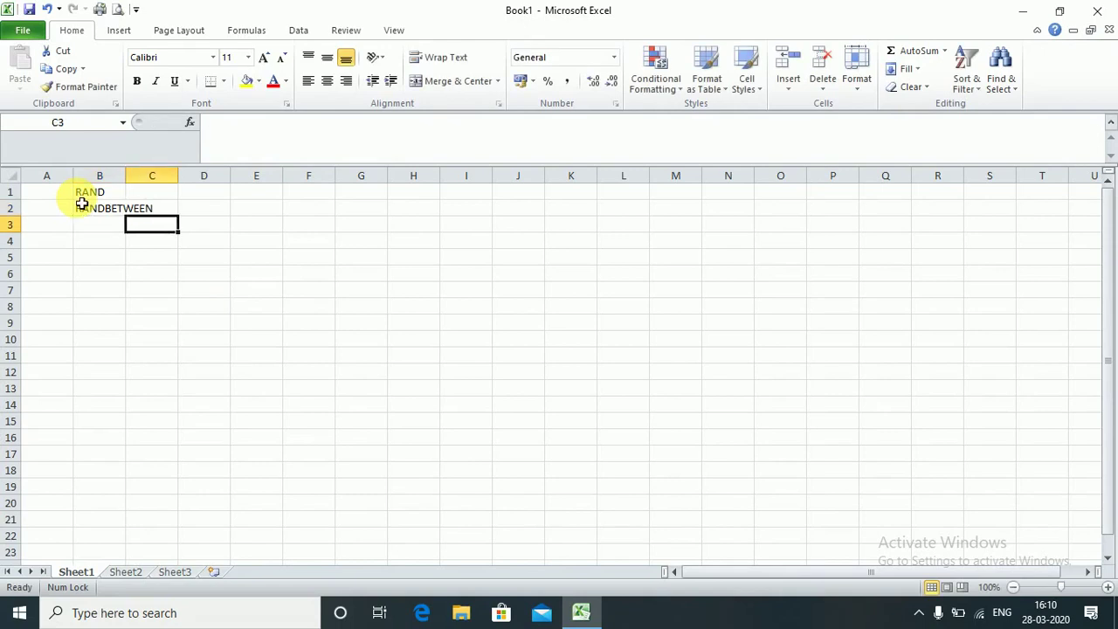
pyautogui.press('Down')
pyautogui.press('Down')
pyautogui.press('Down')
pyautogui.press('Left')
pyautogui.press('Left')
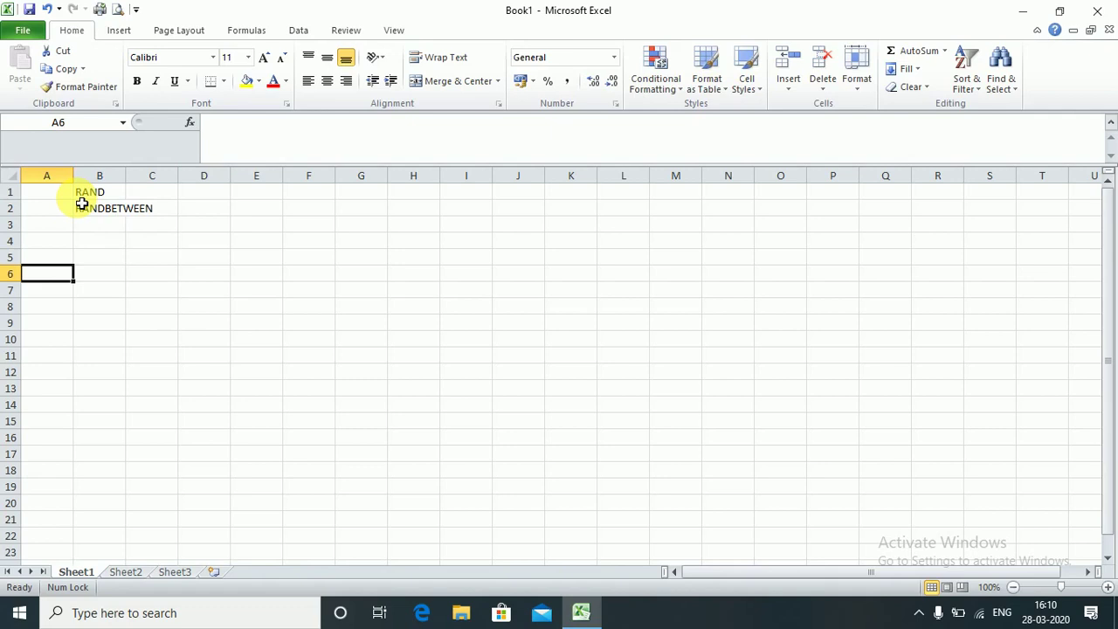
# Step: Enter RAND in A6 and U(0,1) in B6
pyautogui.write('RAND')
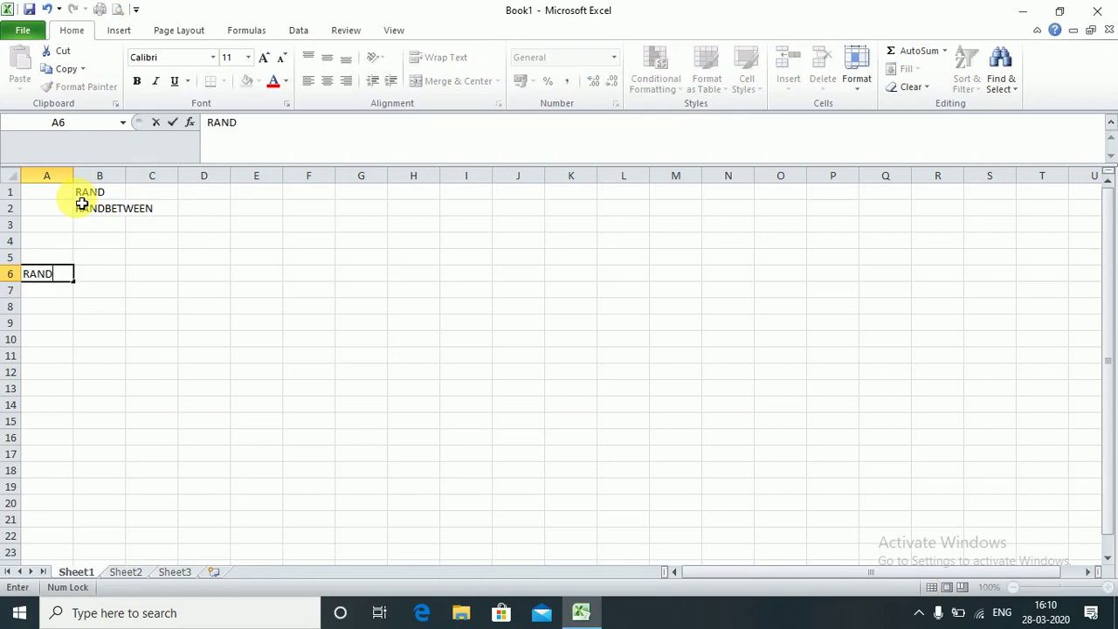
pyautogui.press('Tab')
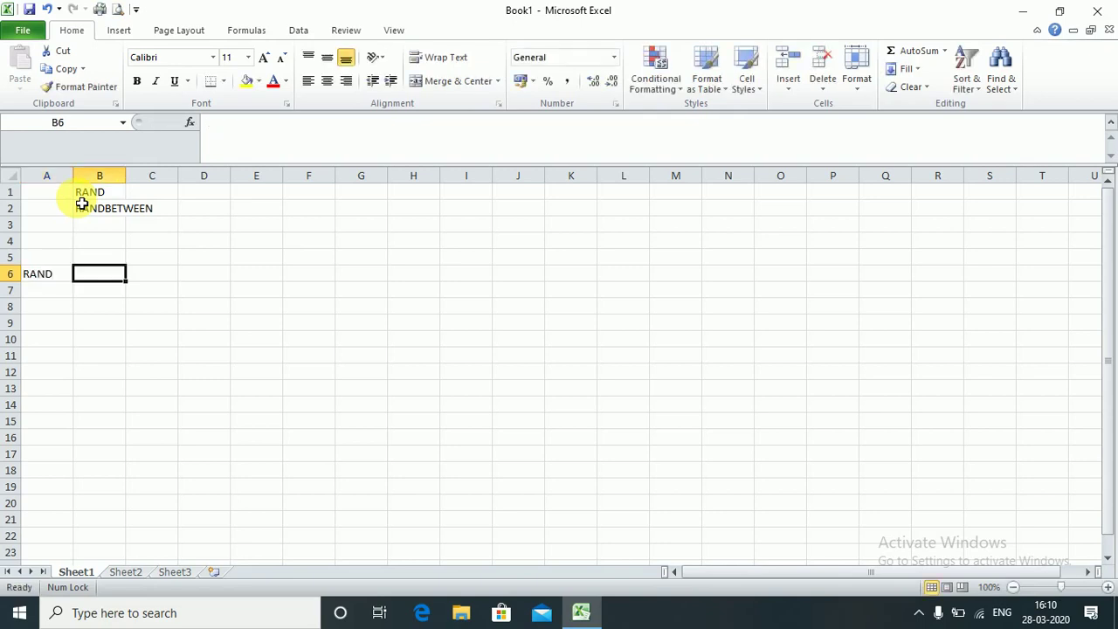
pyautogui.write('U(0')
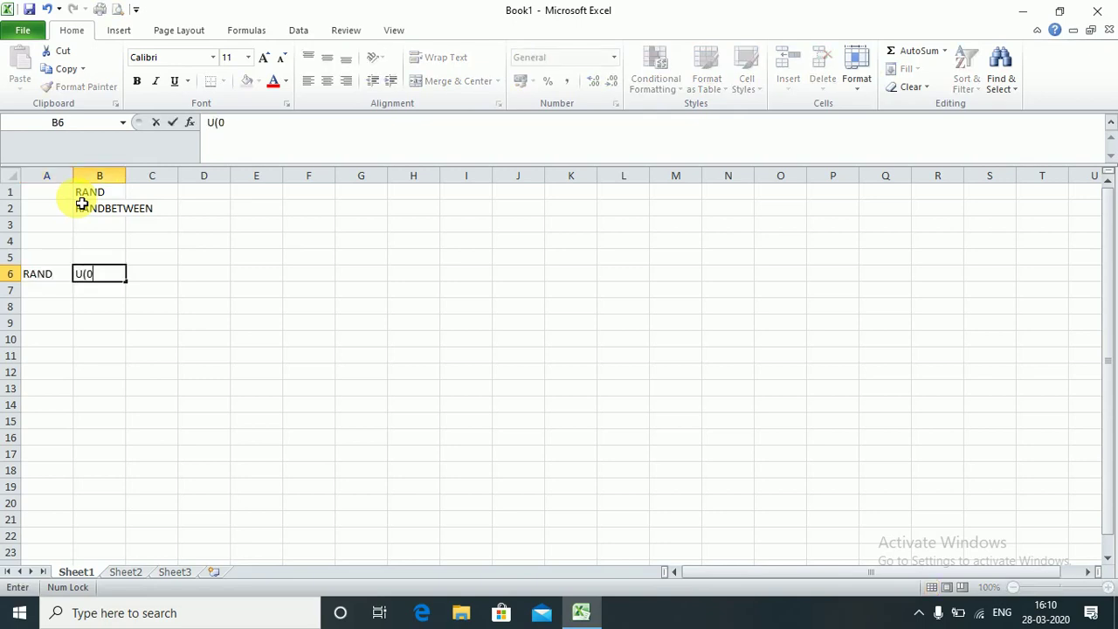
pyautogui.write(',1)')
pyautogui.press('Return')
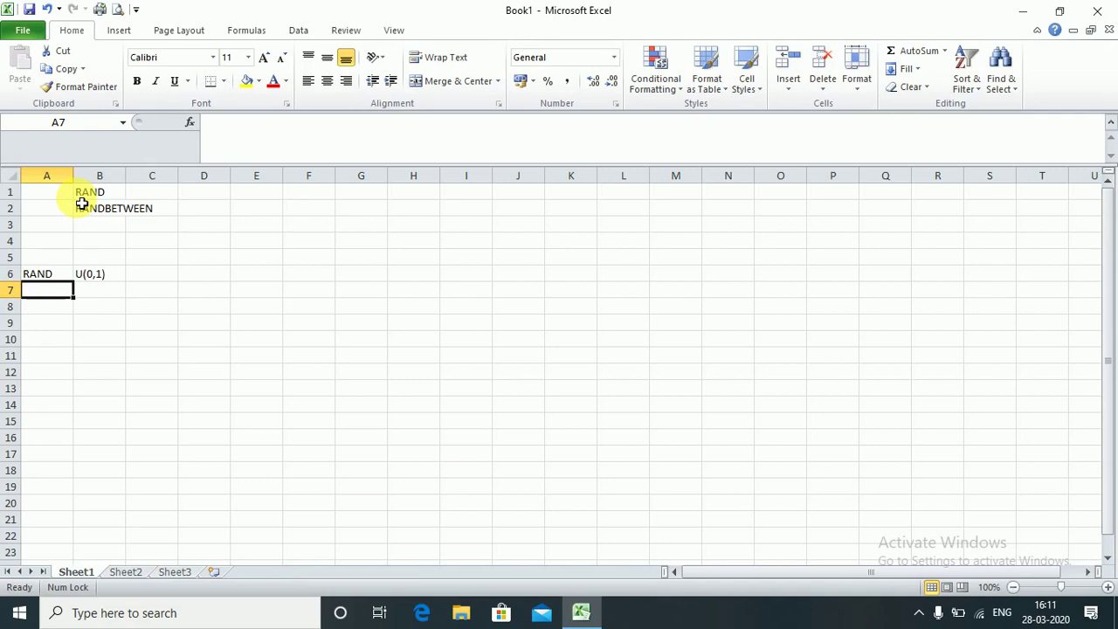
# Step: Head A8 with 'count' and enter 1 in A9
pyautogui.press('Down')
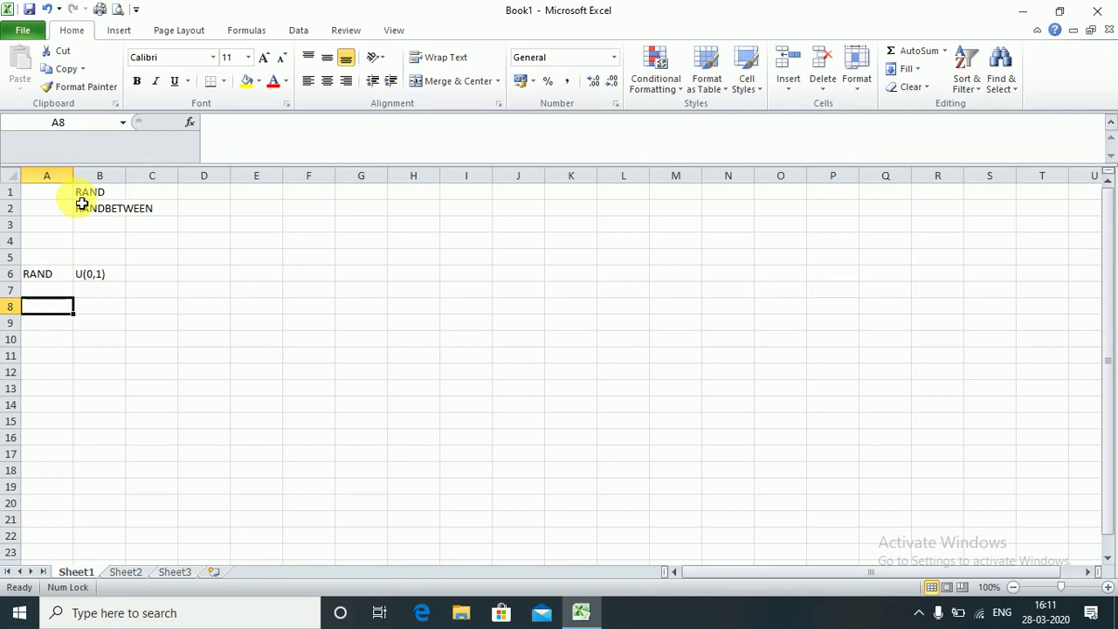
pyautogui.write('count')
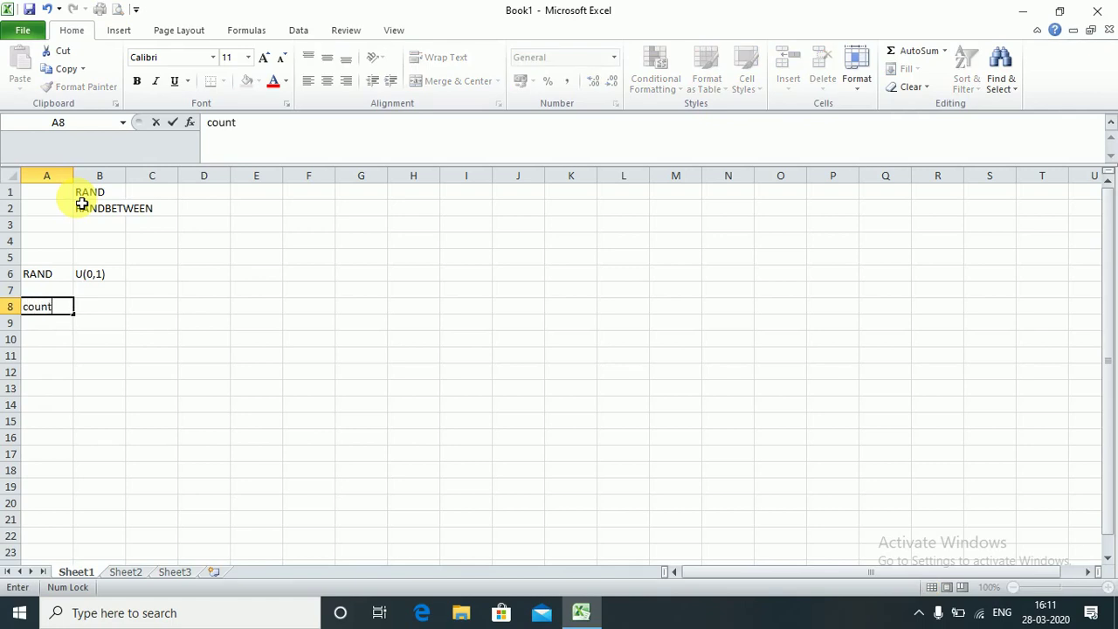
pyautogui.press('Return')
pyautogui.write('1')
pyautogui.press('Return')
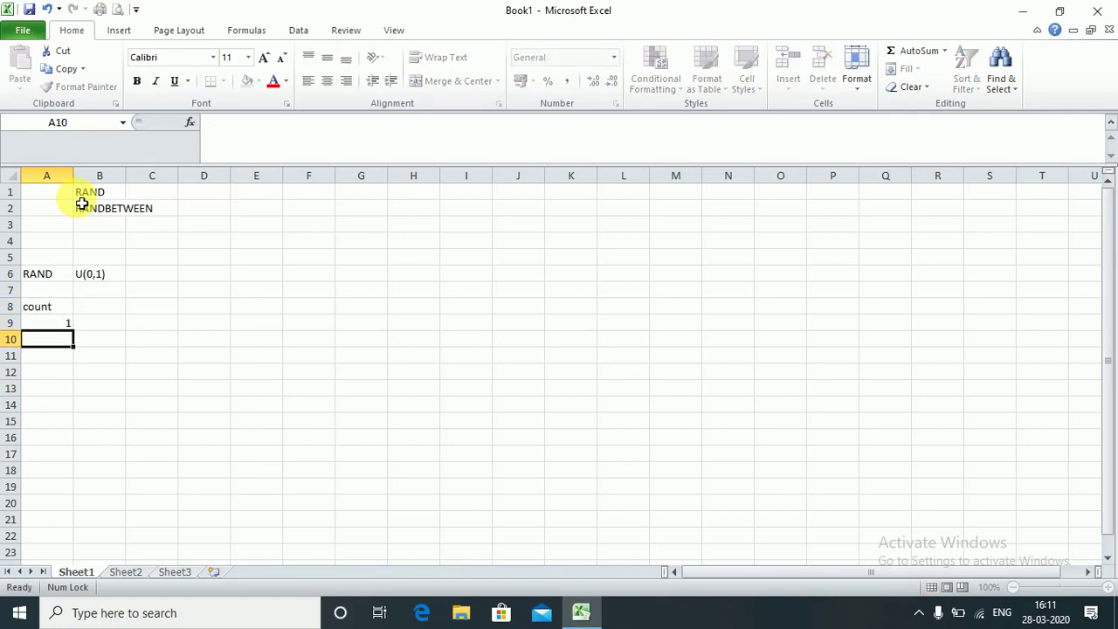
pyautogui.press('Up')
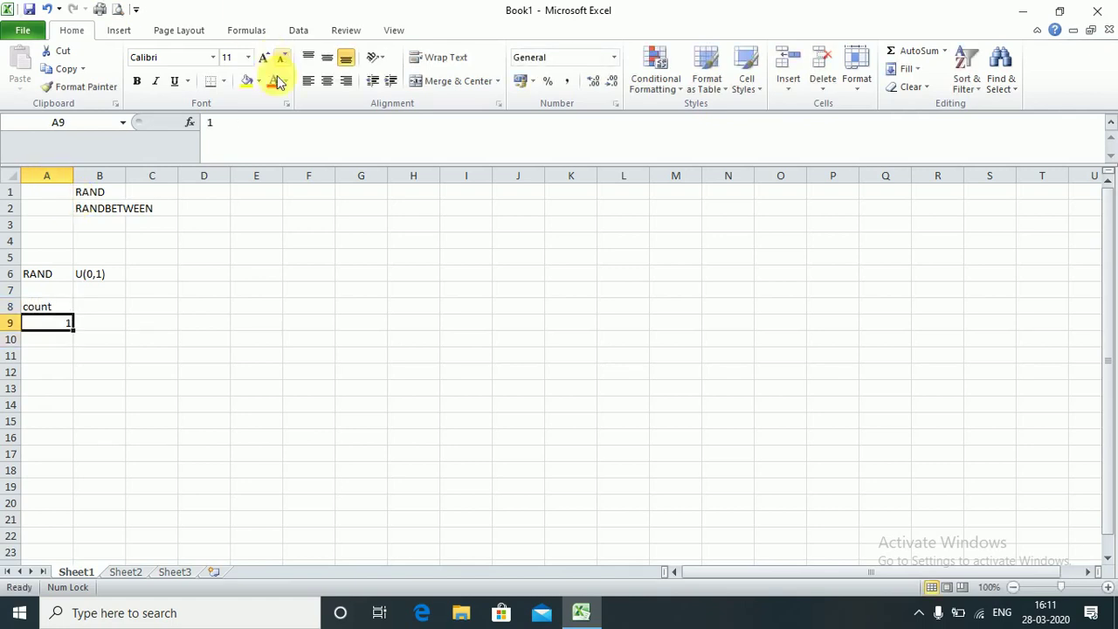
# Step: Fill A9:A108 with a column series from 1 to stop value 100
pyautogui.click(904, 69)
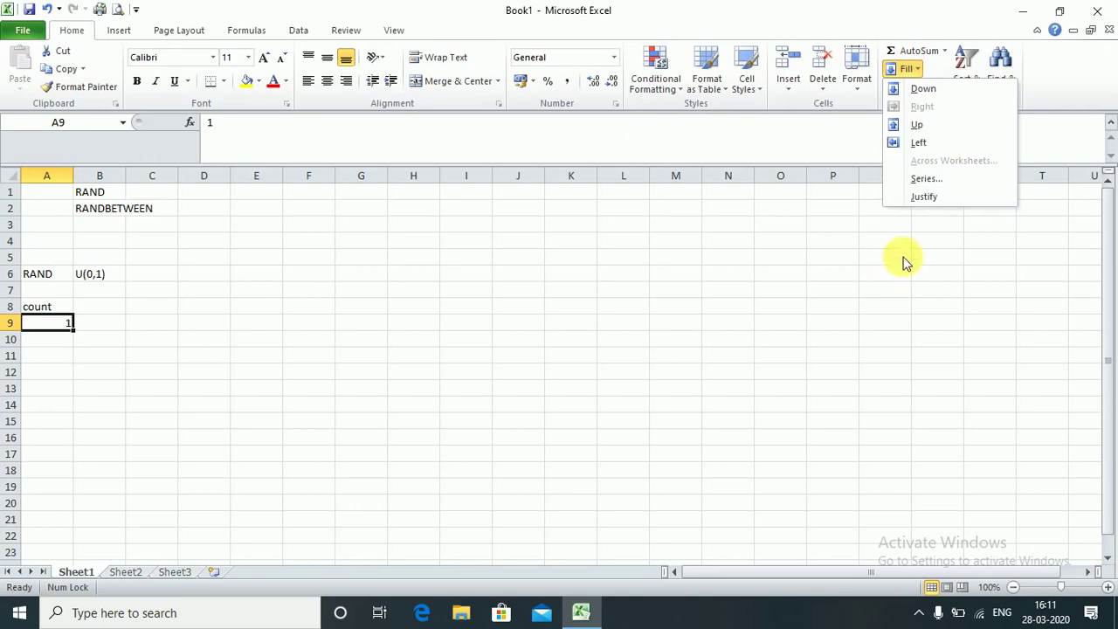
pyautogui.click(923, 181)
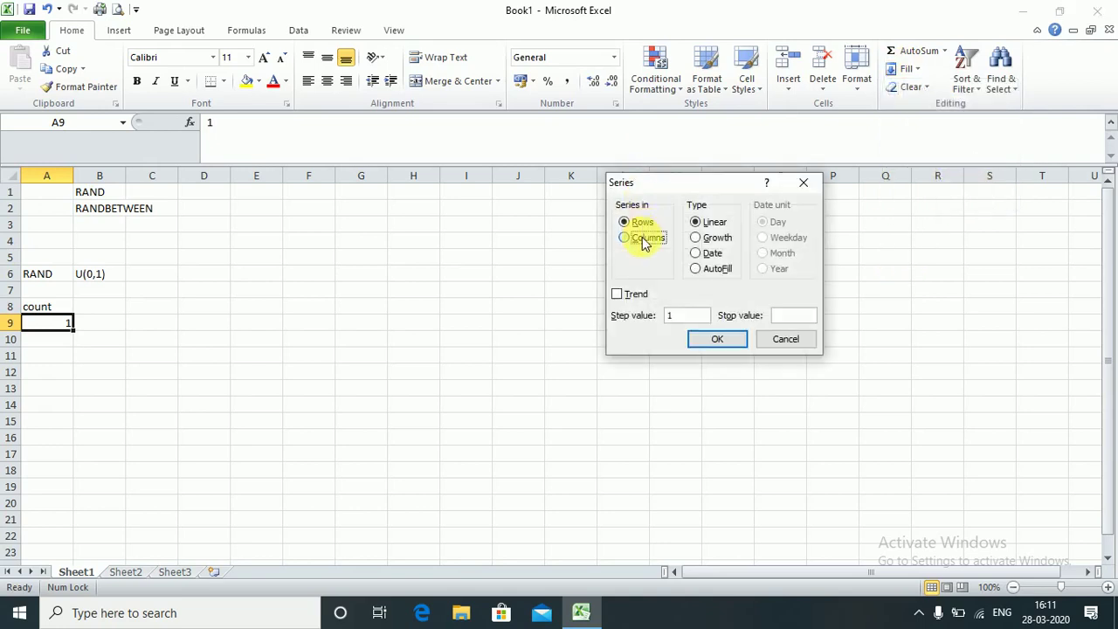
pyautogui.click(646, 238)
pyautogui.click(781, 316)
pyautogui.write('100')
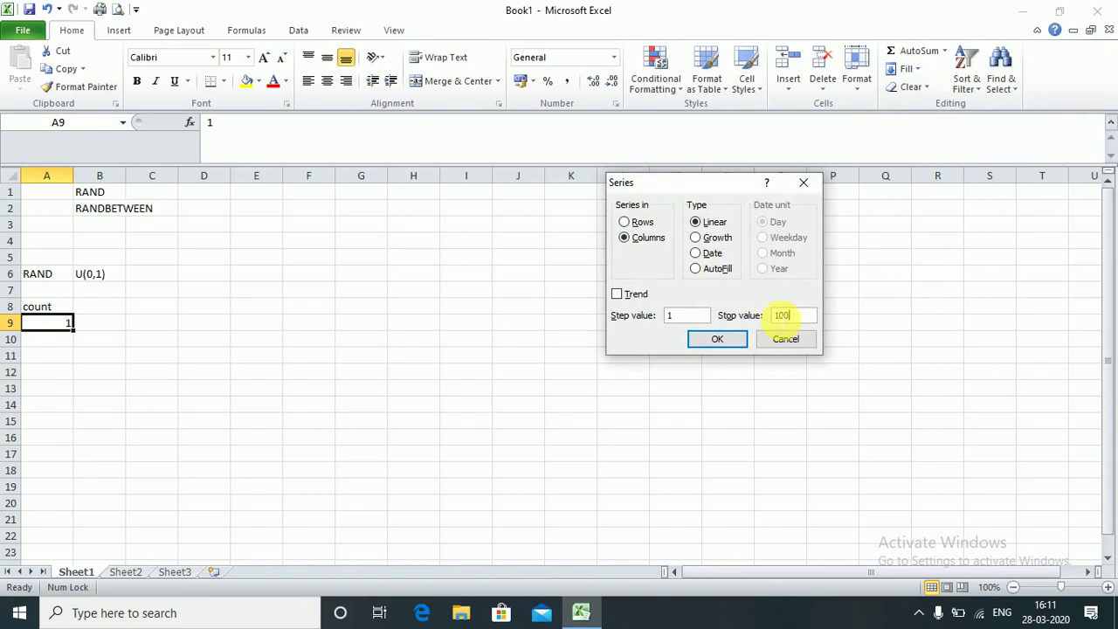
pyautogui.press('Return')
pyautogui.hotkey('ctrl', 'Down')
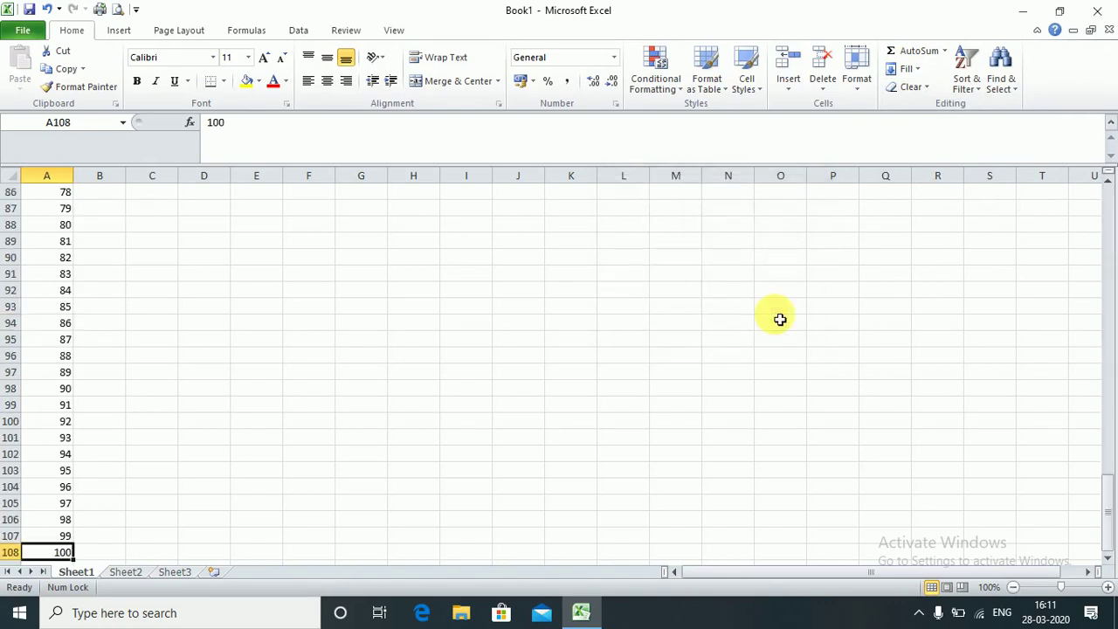
pyautogui.hotkey('ctrl', 'Up')
pyautogui.scroll(1, 780, 320)
pyautogui.press('Right')
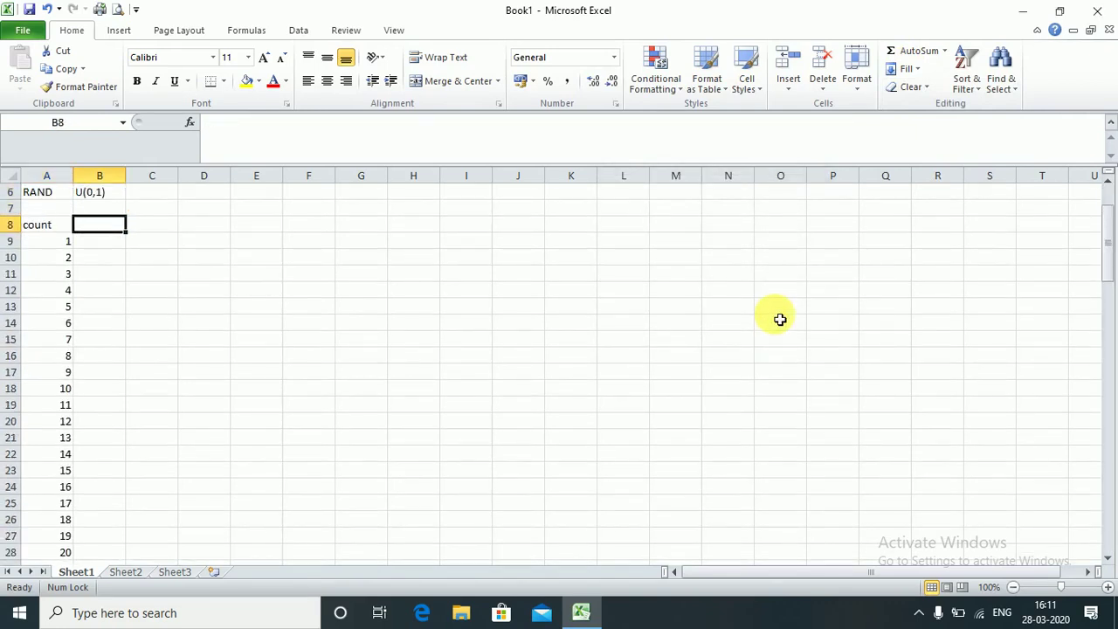
# Step: Head B8 'Simulation' and enter =RAND() in B9
pyautogui.write('Simulation')
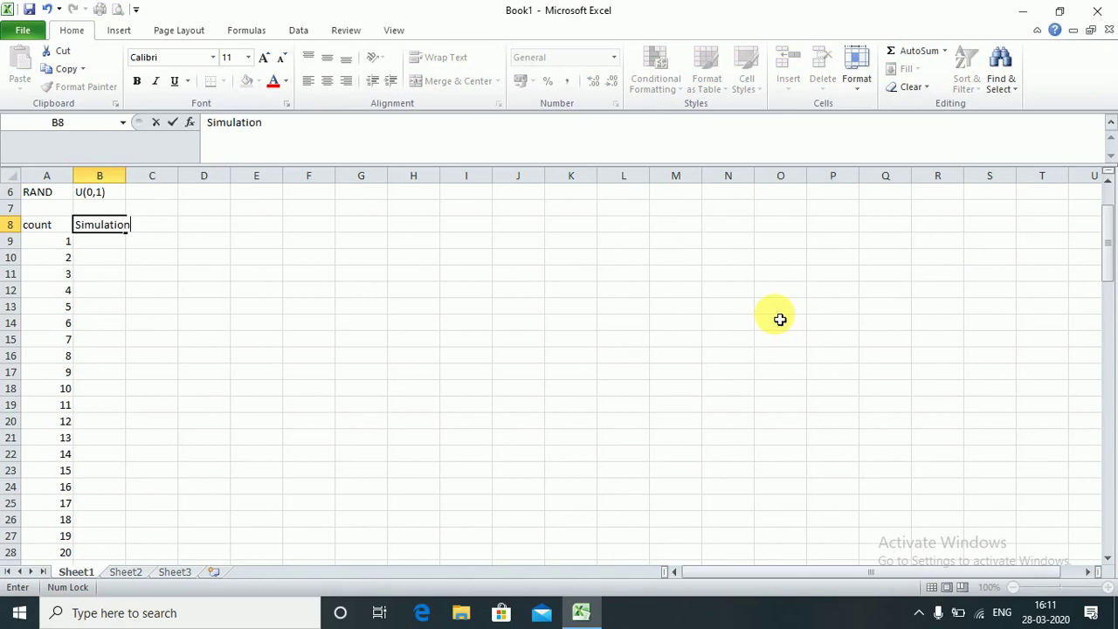
pyautogui.press('Return')
pyautogui.write('=e')
pyautogui.press('BackSpace')
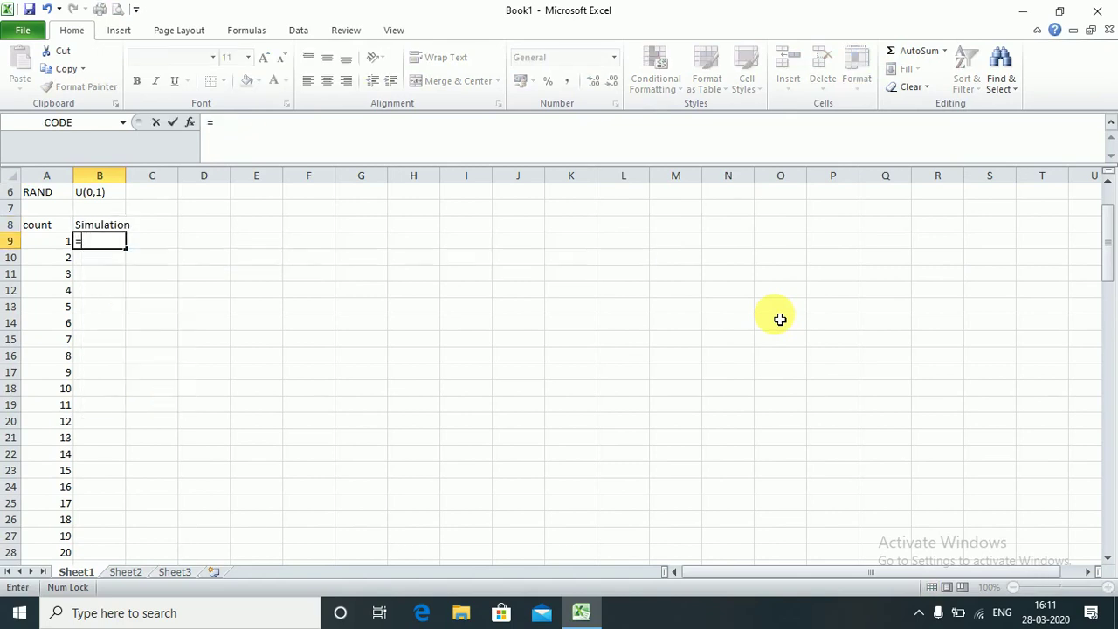
pyautogui.write('ra')
pyautogui.press('Down')
pyautogui.press('Tab')
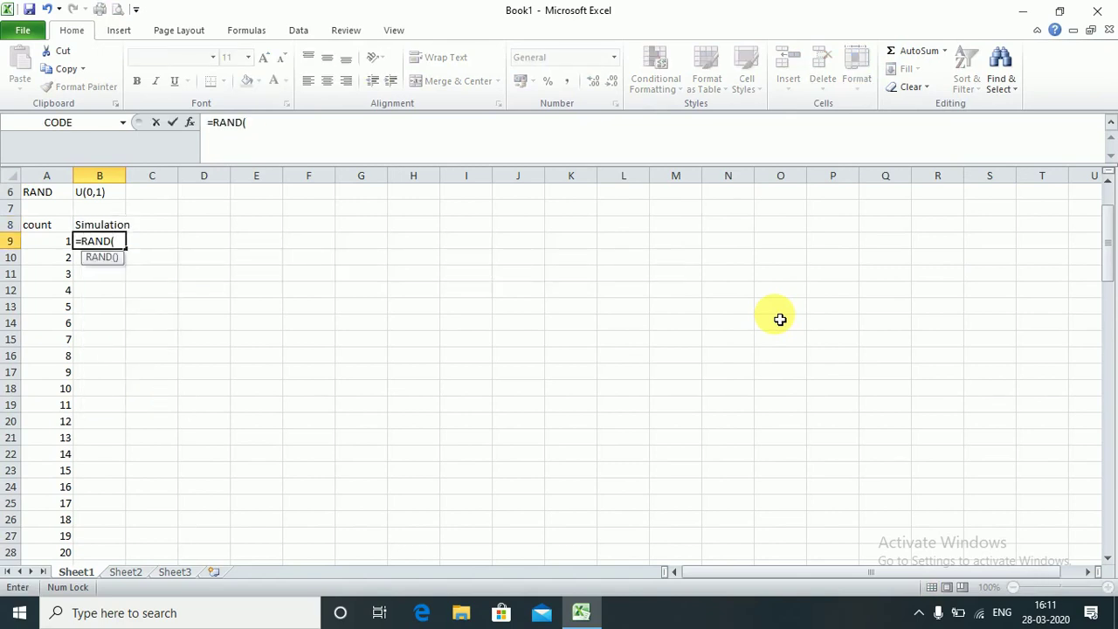
pyautogui.write(')')
pyautogui.press('Return')
# Step: Fill the =RAND() formula down B9:B108
pyautogui.press('Up')
pyautogui.press('Left')
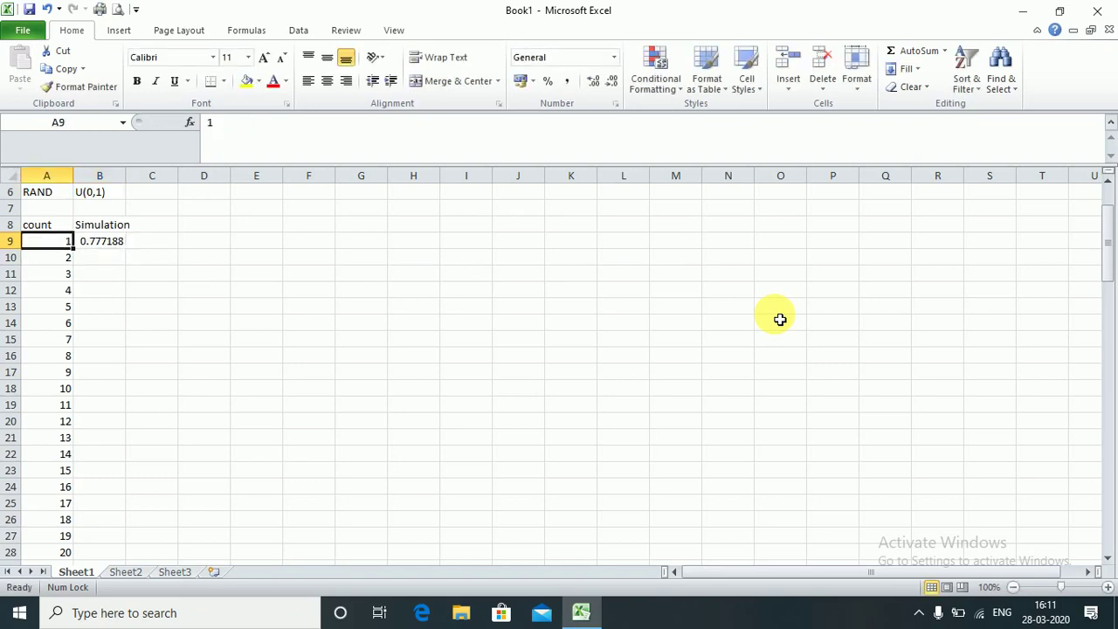
pyautogui.hotkey('ctrl', 'Down')
pyautogui.press('Right')
pyautogui.hotkey('ctrl', 'shift', 'Up')
pyautogui.hotkey('ctrl', 'd')
pyautogui.hotkey('ctrl', 'Up')
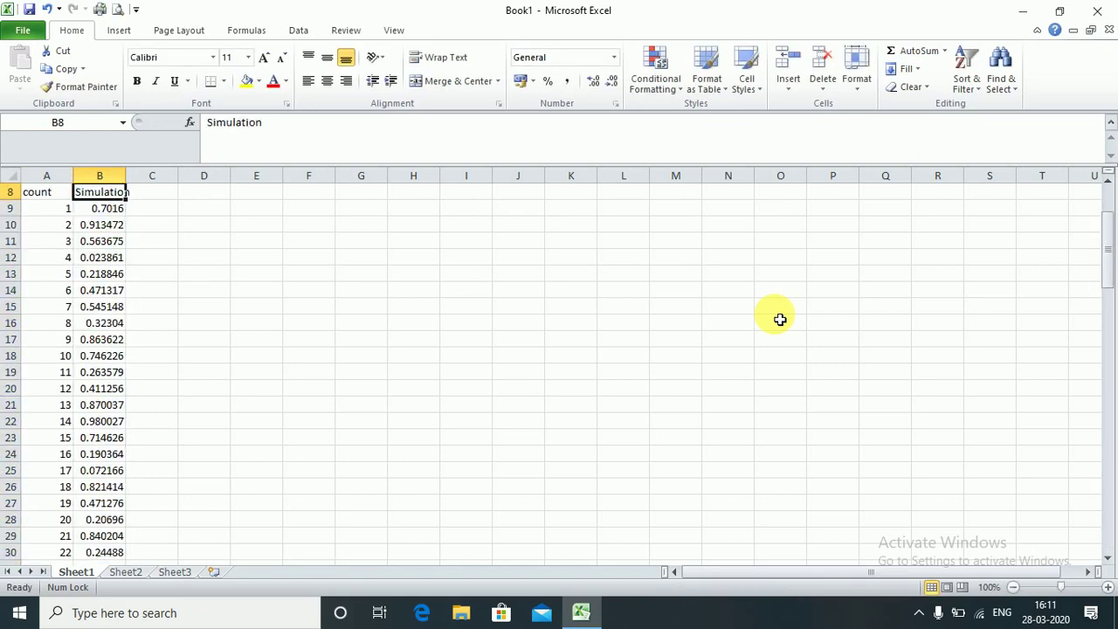
pyautogui.press('Up')
pyautogui.press('Up')
pyautogui.press('Down')
pyautogui.press('Down')
pyautogui.press('Down')
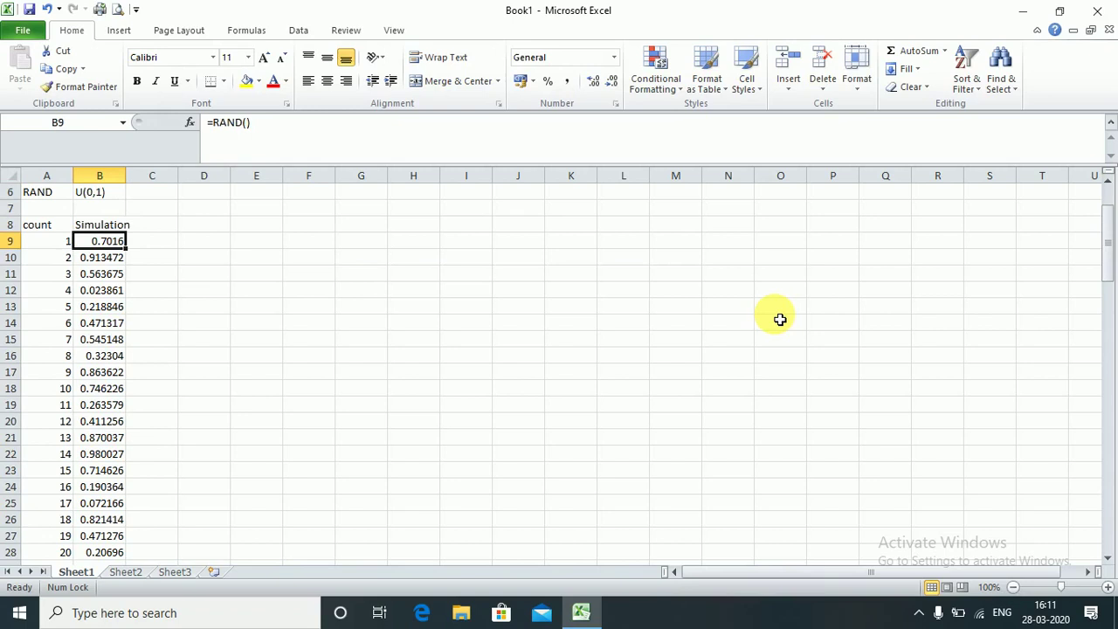
pyautogui.hotkey('ctrl', 'Up')
pyautogui.hotkey('ctrl', 'Up')
pyautogui.hotkey('ctrl', 'Up')
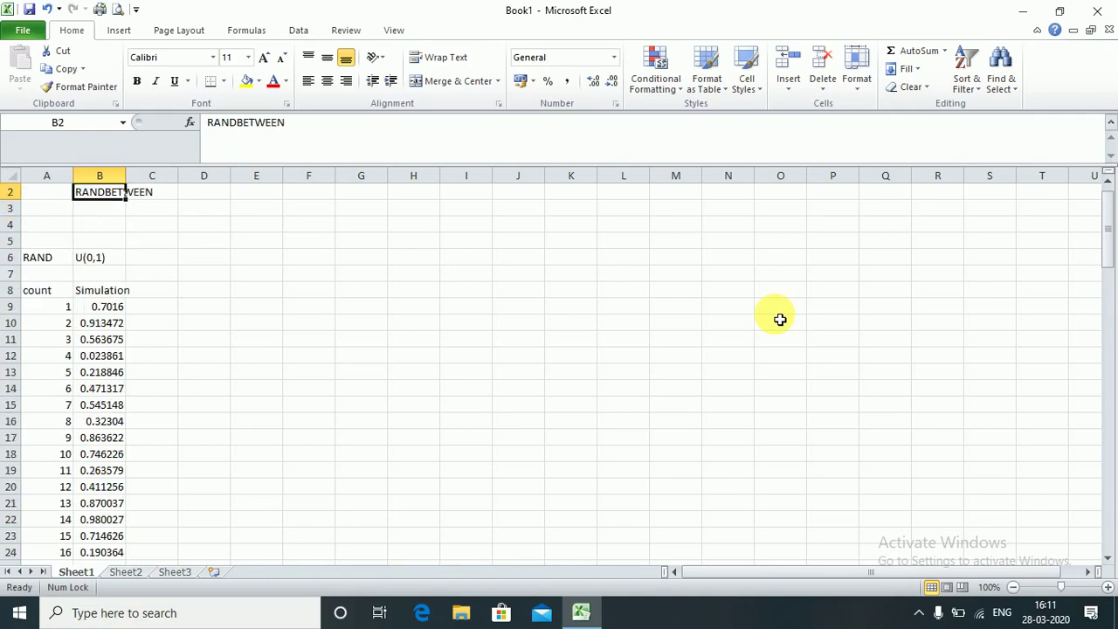
pyautogui.press('Up')
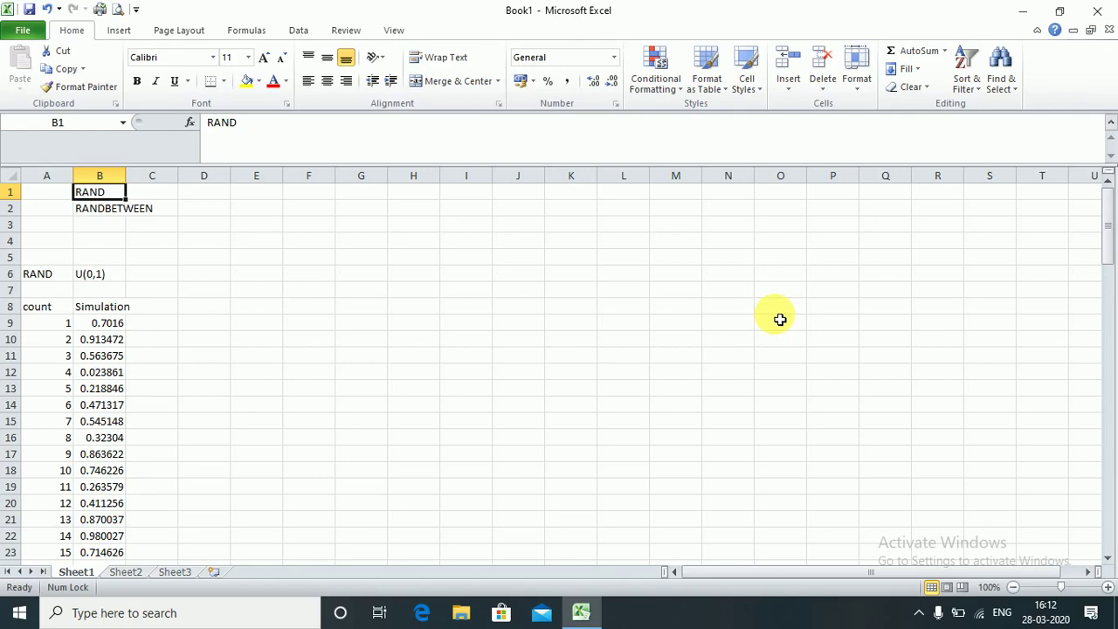
# Step: Enter the U(5,10) label in C6
pyautogui.press('Down')
pyautogui.press('Down')
pyautogui.press('Down')
pyautogui.press('Down')
pyautogui.press('Down')
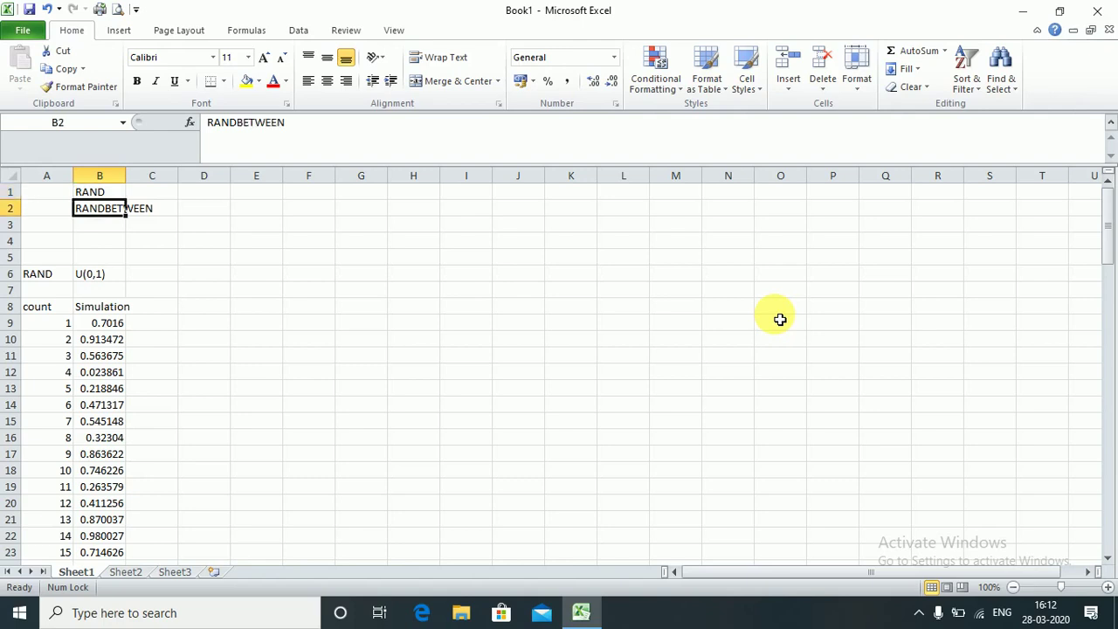
pyautogui.press('Right')
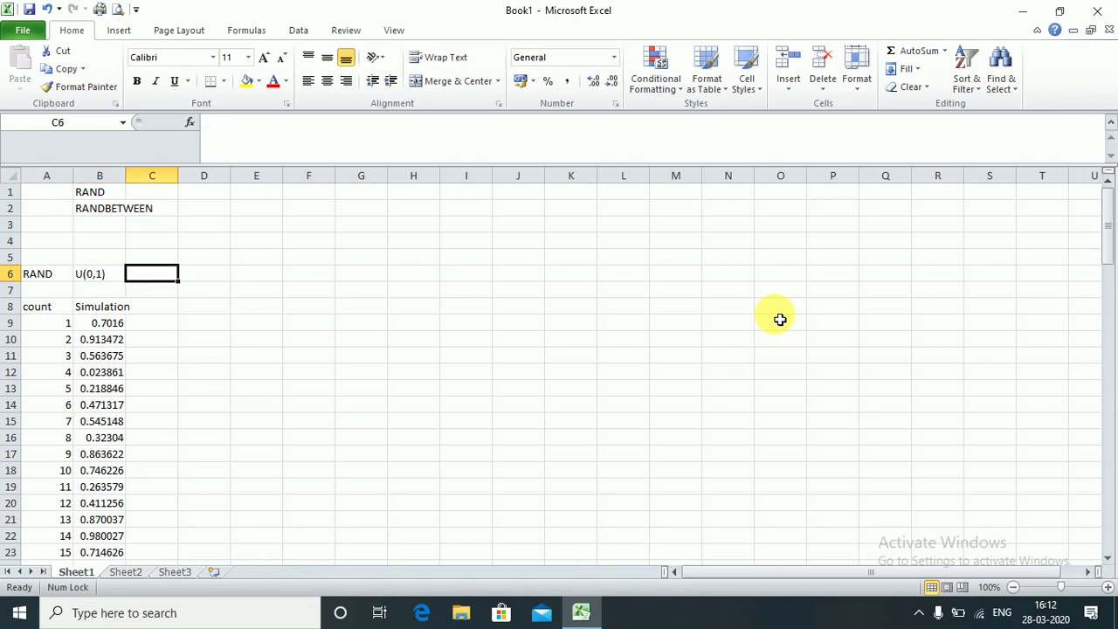
pyautogui.write('U(5,10')
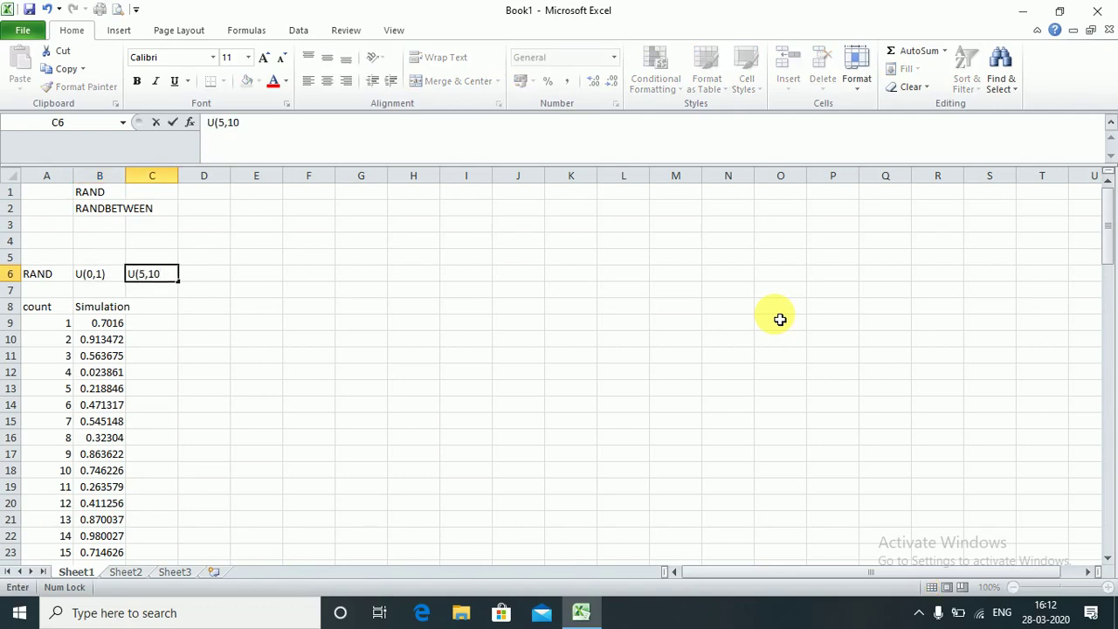
pyautogui.write(')')
pyautogui.press('Return')
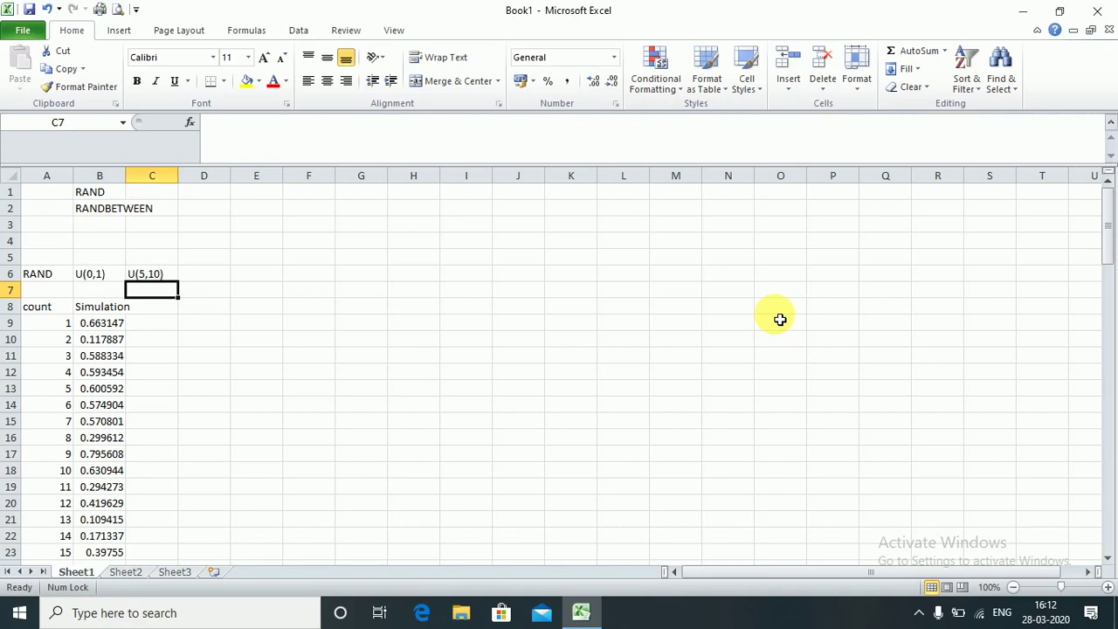
pyautogui.press('Up')
pyautogui.press('Left')
pyautogui.press('Left')
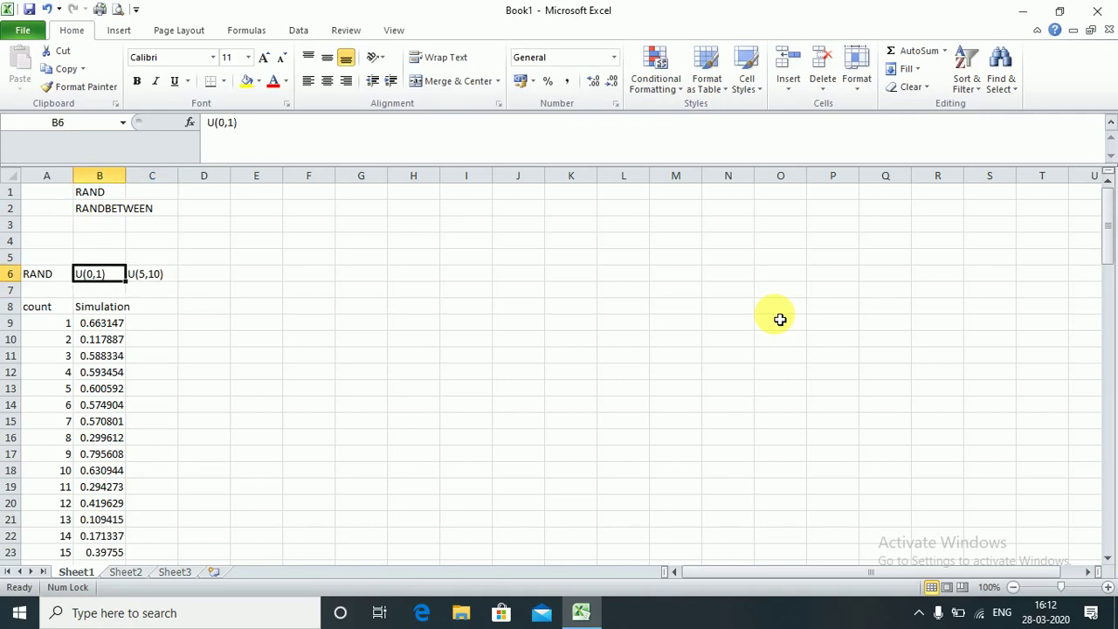
# Step: Zoom to 120% and enter the heading 'Simulatiom 5,10)' in C8
pyautogui.click(1107, 587)
pyautogui.click(1107, 587)
pyautogui.click(376, 316)
pyautogui.hotkey('ctrl', 'Up')
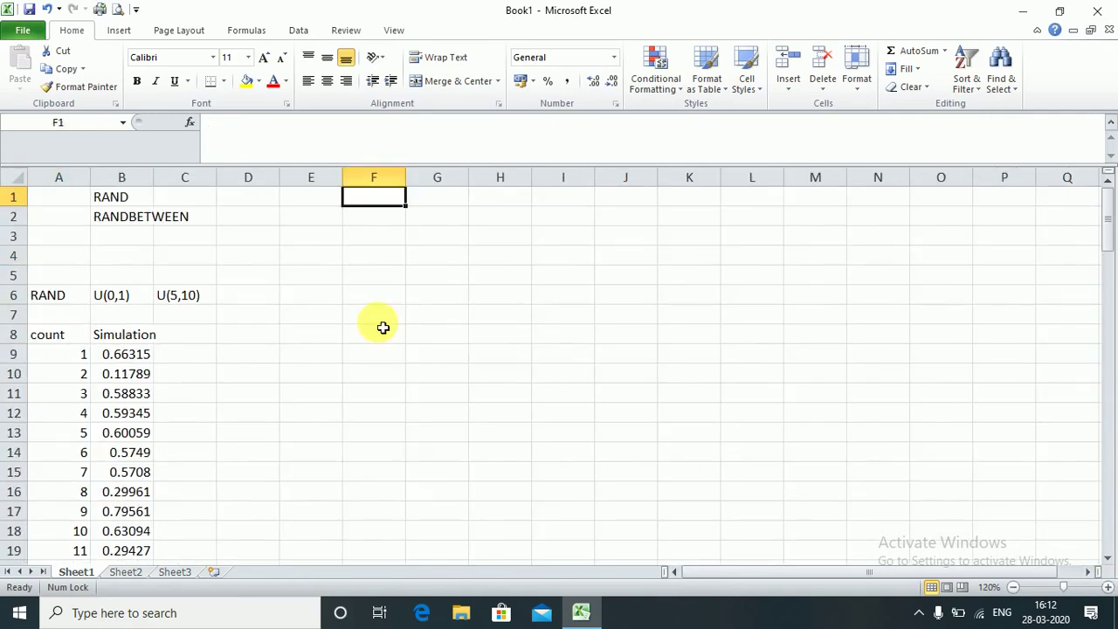
pyautogui.press('Left')
pyautogui.press('Left')
pyautogui.press('Left')
pyautogui.press('Down')
pyautogui.press('Down')
pyautogui.press('Down')
pyautogui.press('Down')
pyautogui.press('Down')
pyautogui.press('Down')
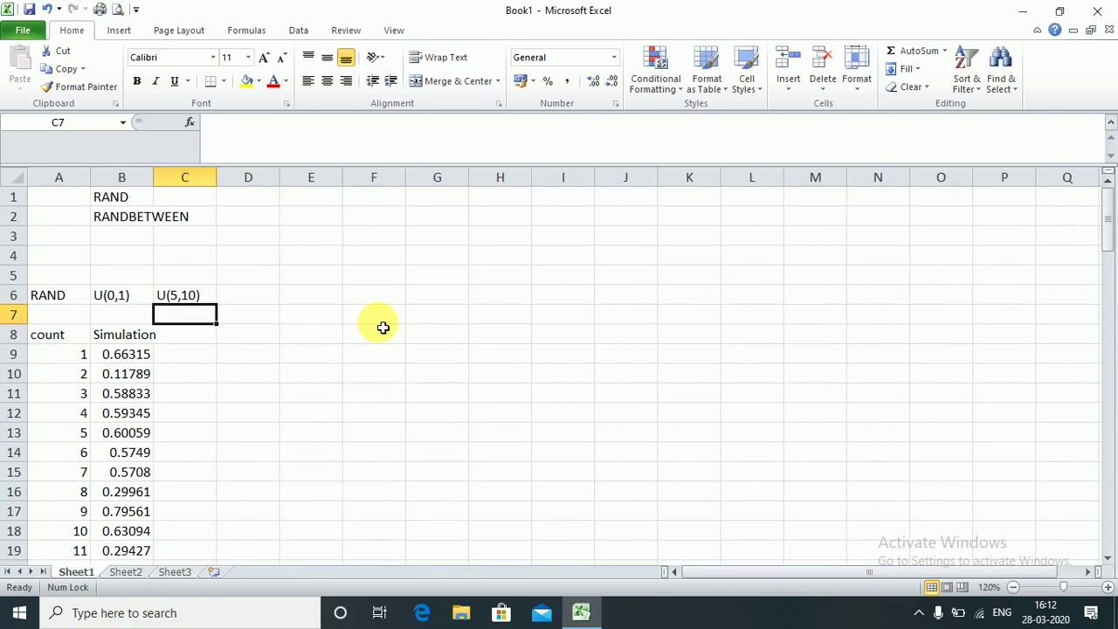
pyautogui.press('Down')
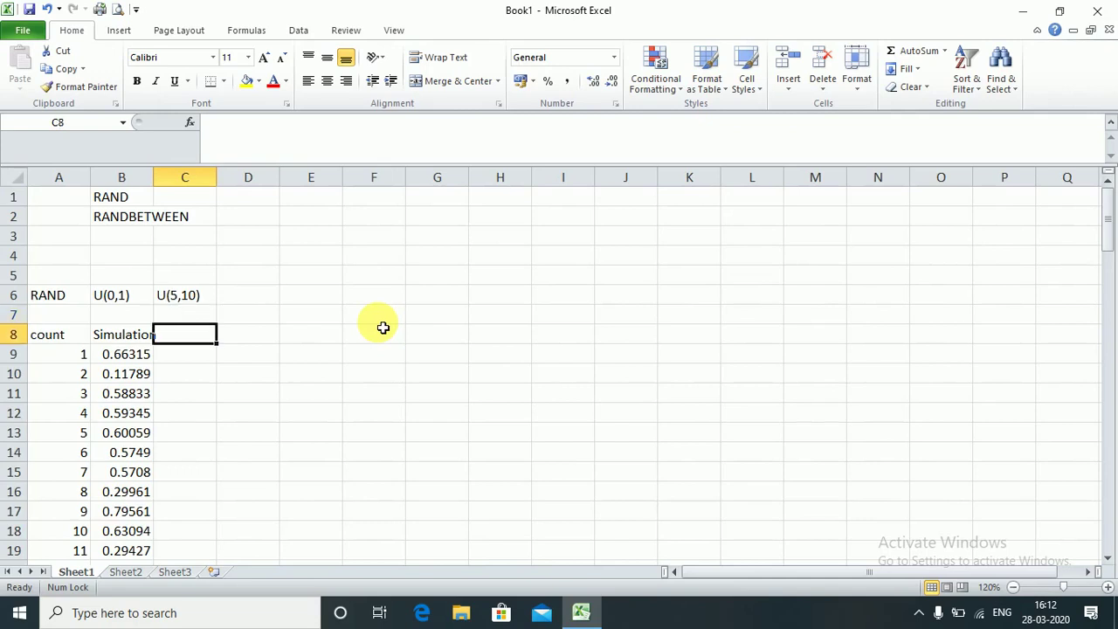
pyautogui.write('Simulati')
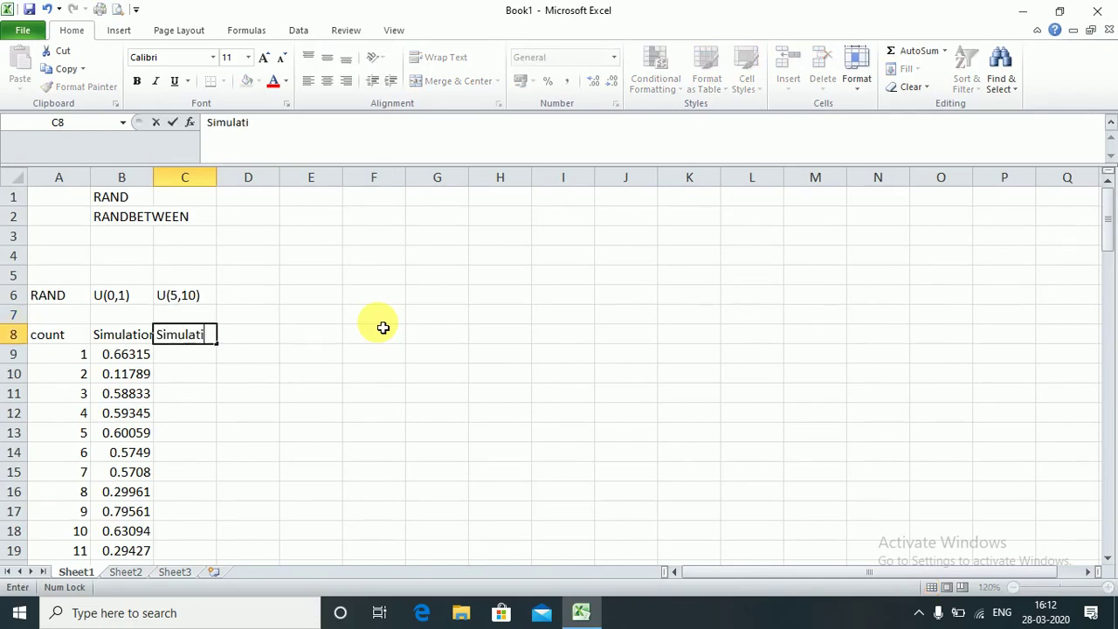
pyautogui.write('om 5,10')
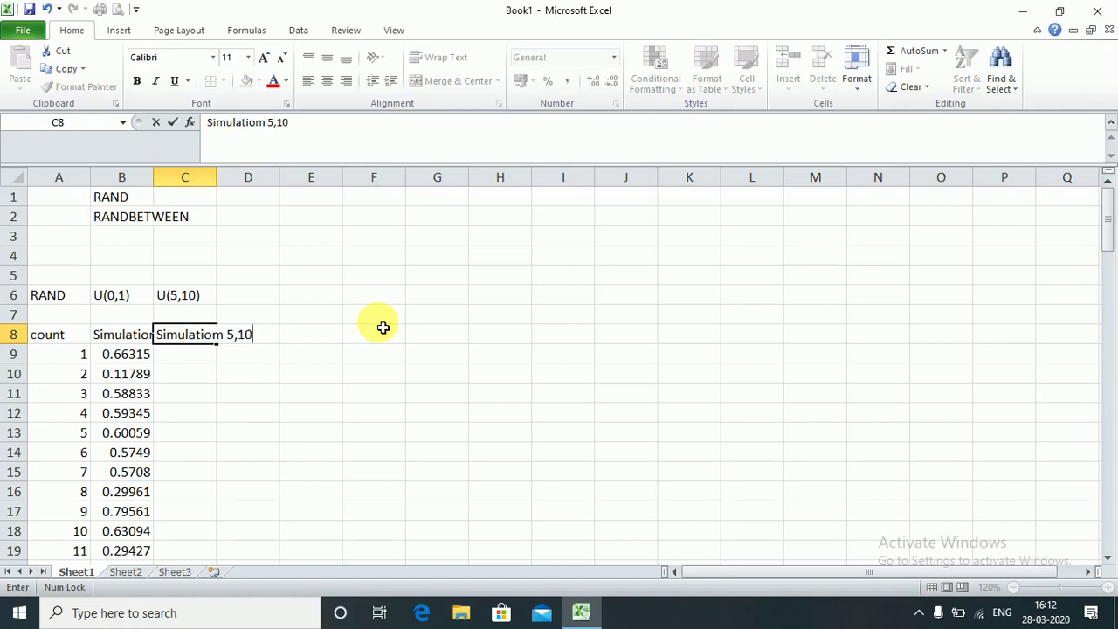
pyautogui.write(')')
pyautogui.press('Left')
pyautogui.press('Left')
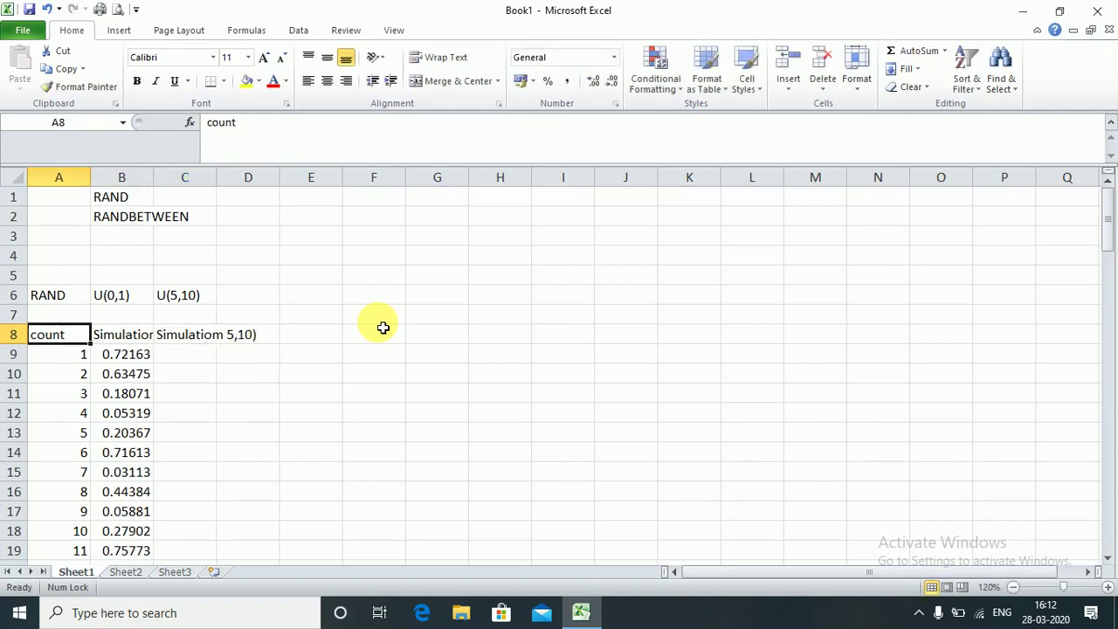
pyautogui.press('Right')
pyautogui.press('Right')
pyautogui.press('Right')
pyautogui.press('Right')
pyautogui.press('Up')
pyautogui.press('Up')
pyautogui.press('Right')
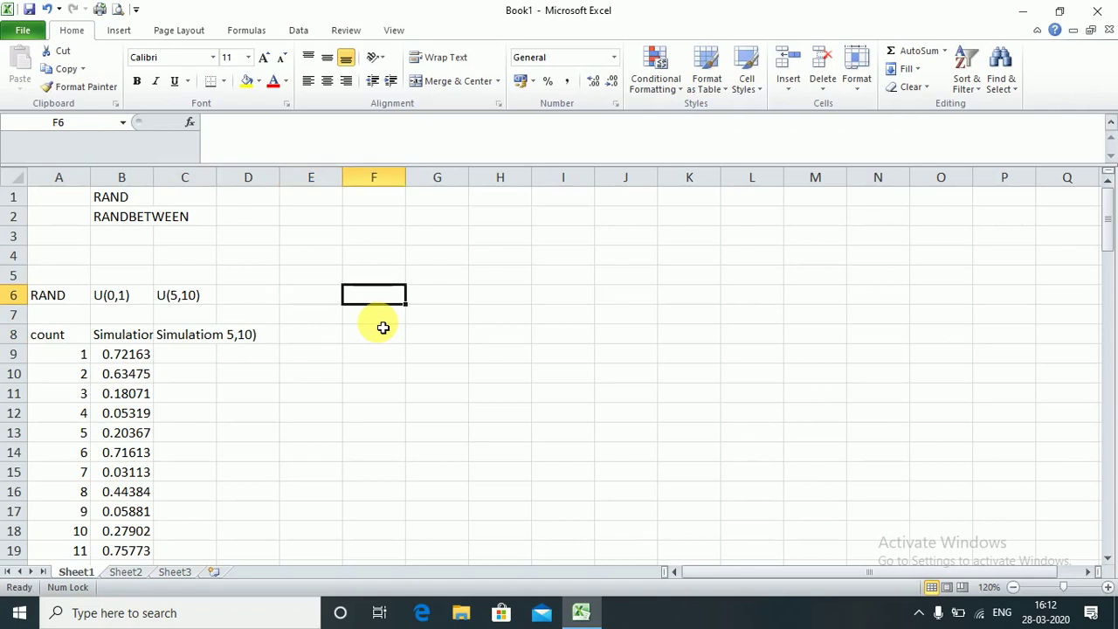
pyautogui.press('Left')
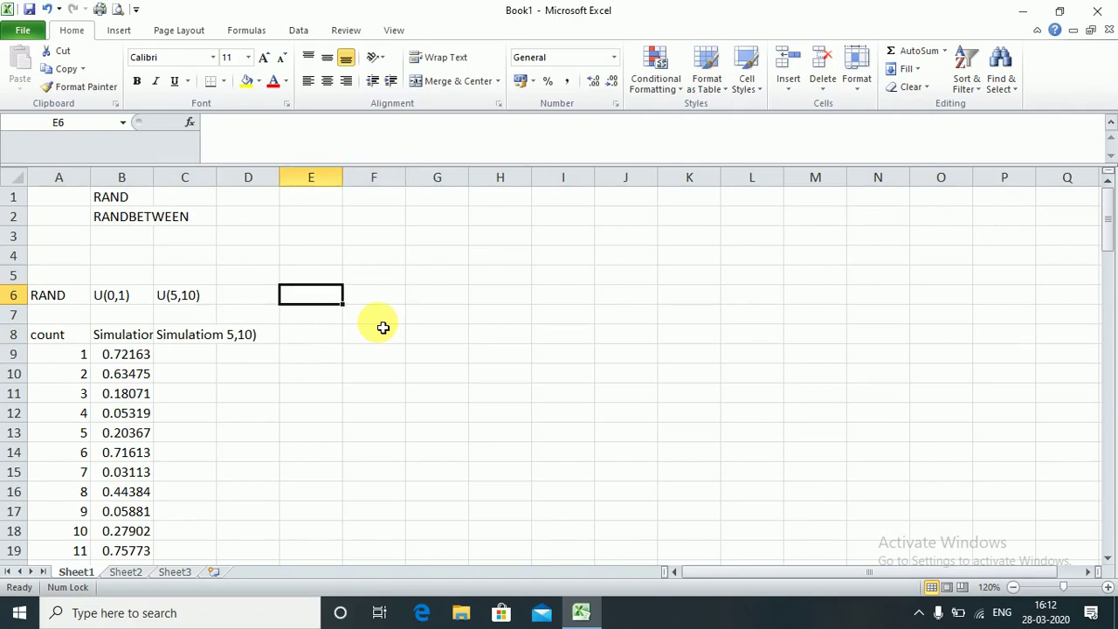
# Step: Enter the note (Rand*(b-a))+a in cell E6
pyautogui.write('=')
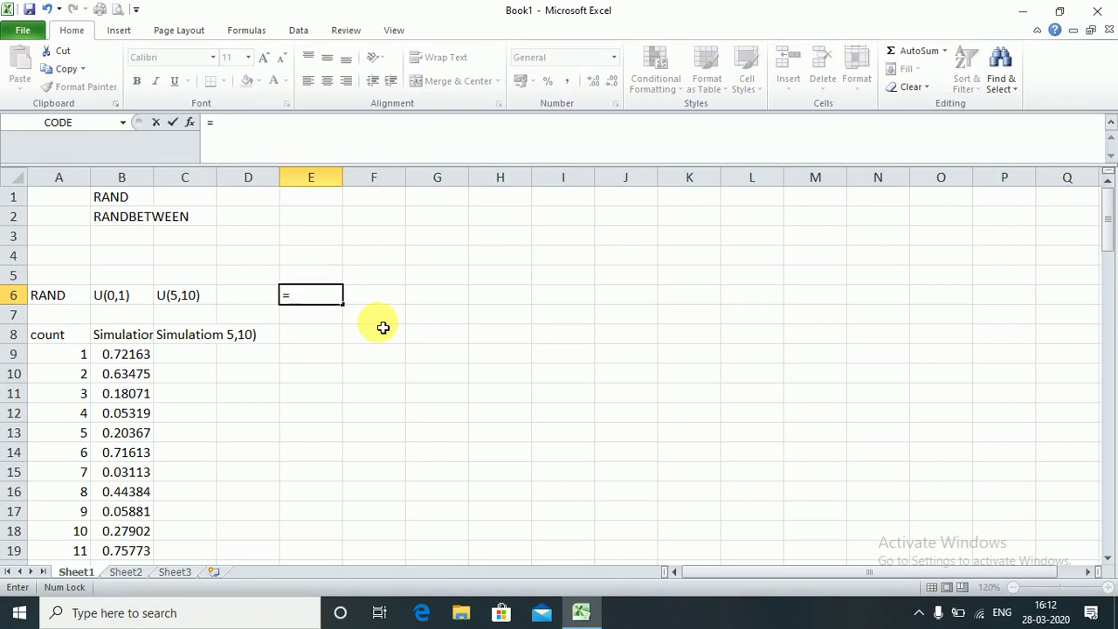
pyautogui.write('Rand*')
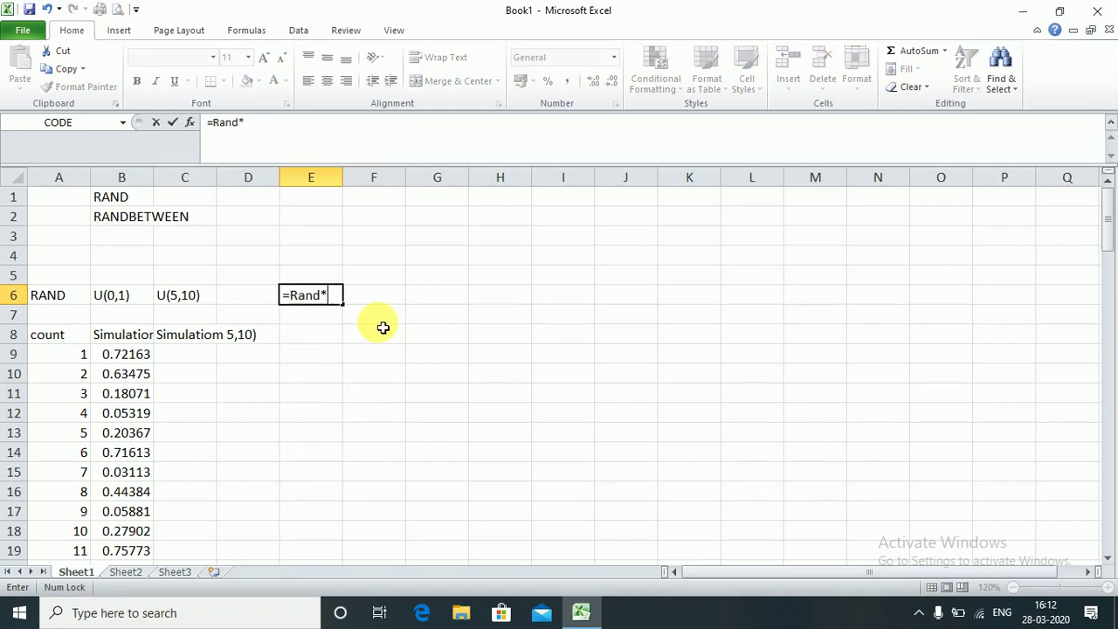
pyautogui.press('BackSpace')
pyautogui.press('BackSpace')
pyautogui.press('BackSpace')
pyautogui.press('BackSpace')
pyautogui.press('BackSpace')
pyautogui.press('BackSpace')
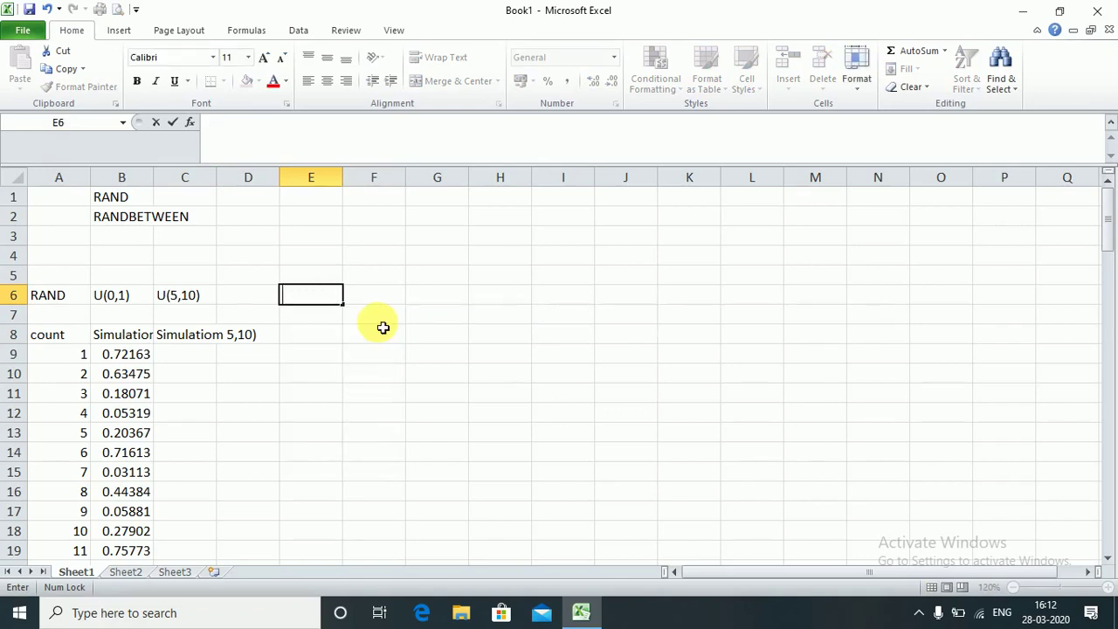
pyautogui.write('Rand*(b-a')
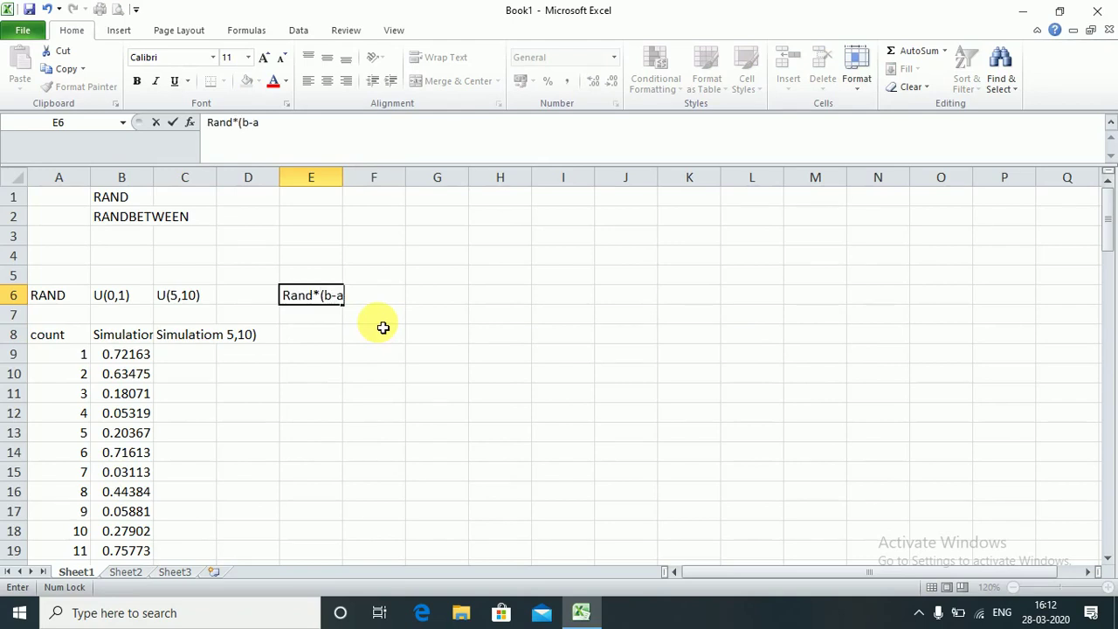
pyautogui.write('))')
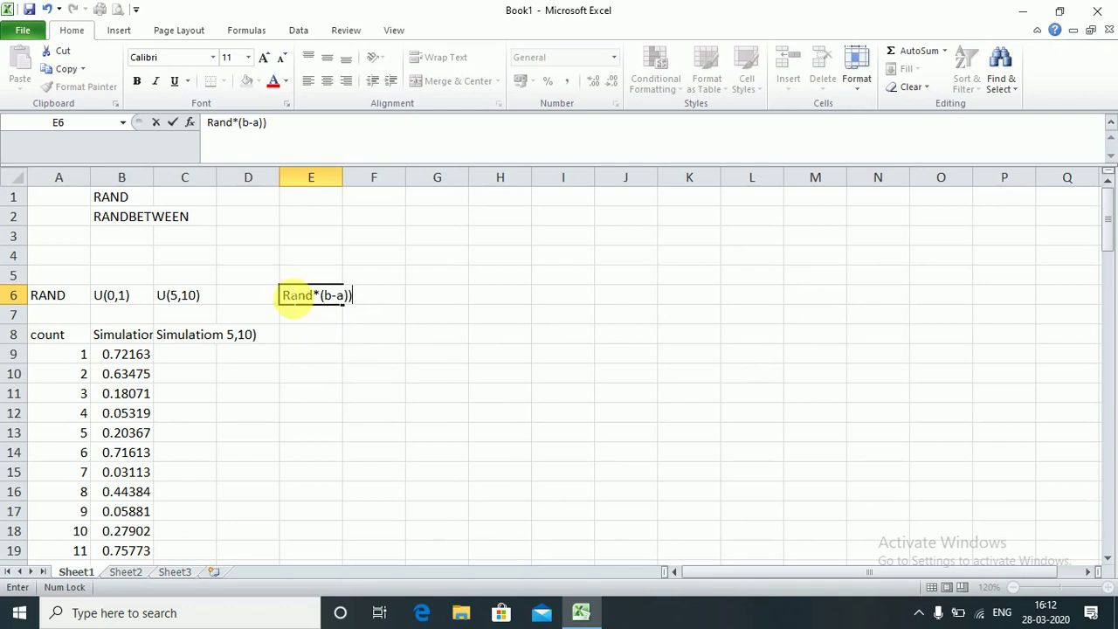
pyautogui.click(286, 296)
pyautogui.write('(')
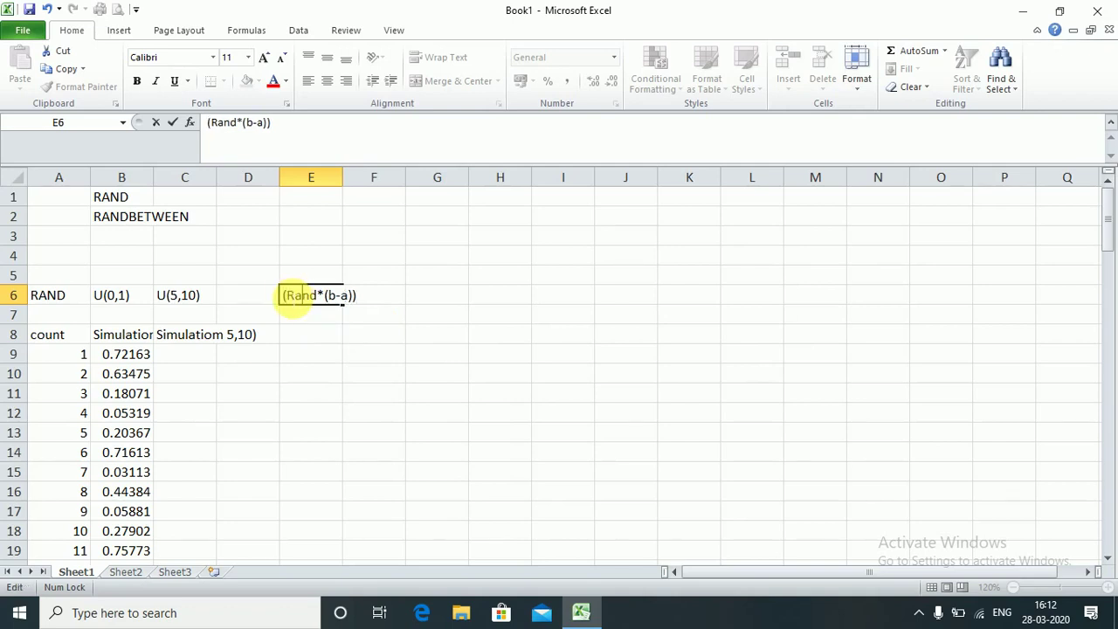
pyautogui.press('End')
pyautogui.write('+a')
pyautogui.press('Return')
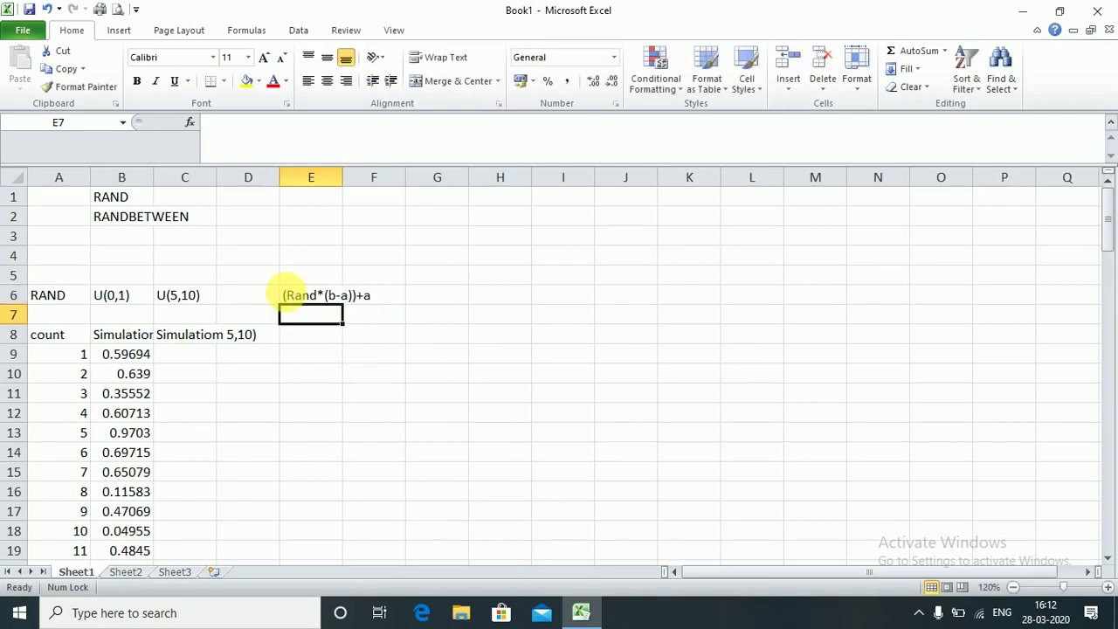
# Step: Highlight E6 with a yellow fill color
pyautogui.click(290, 296)
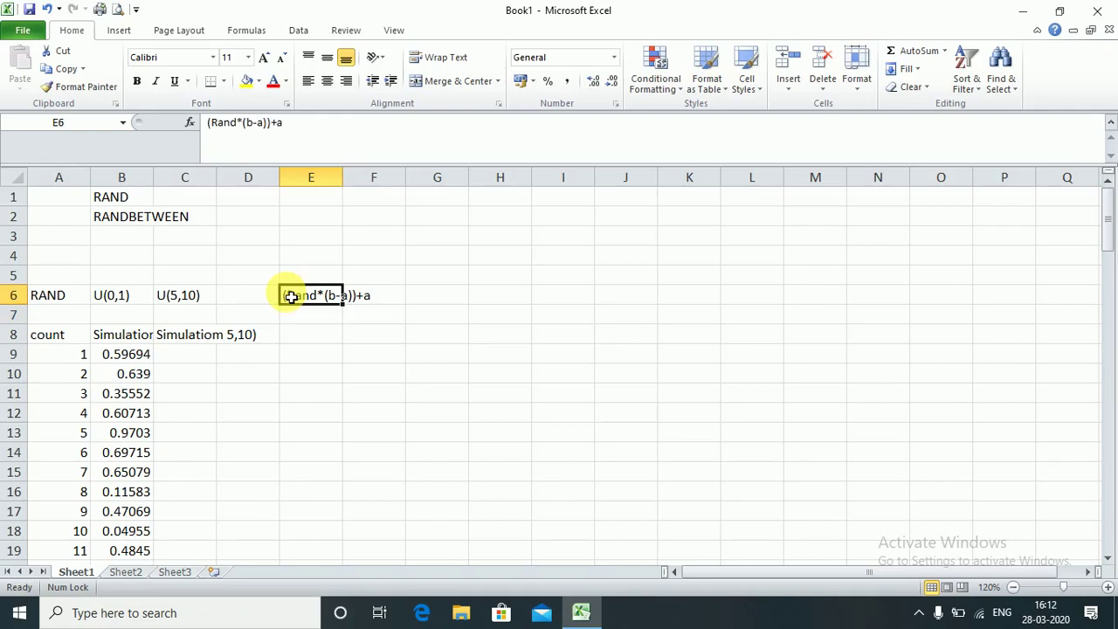
pyautogui.click(248, 82)
pyautogui.click(225, 416)
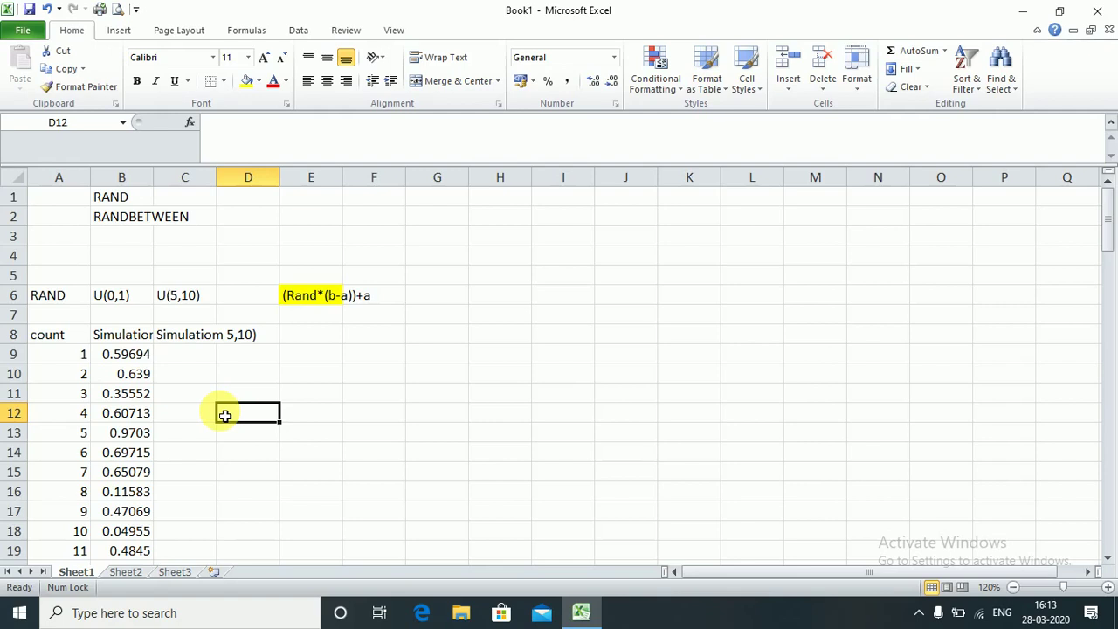
# Step: Enter the notes x-a/b-a in H6 and u(0,1) in I6
pyautogui.click(505, 295)
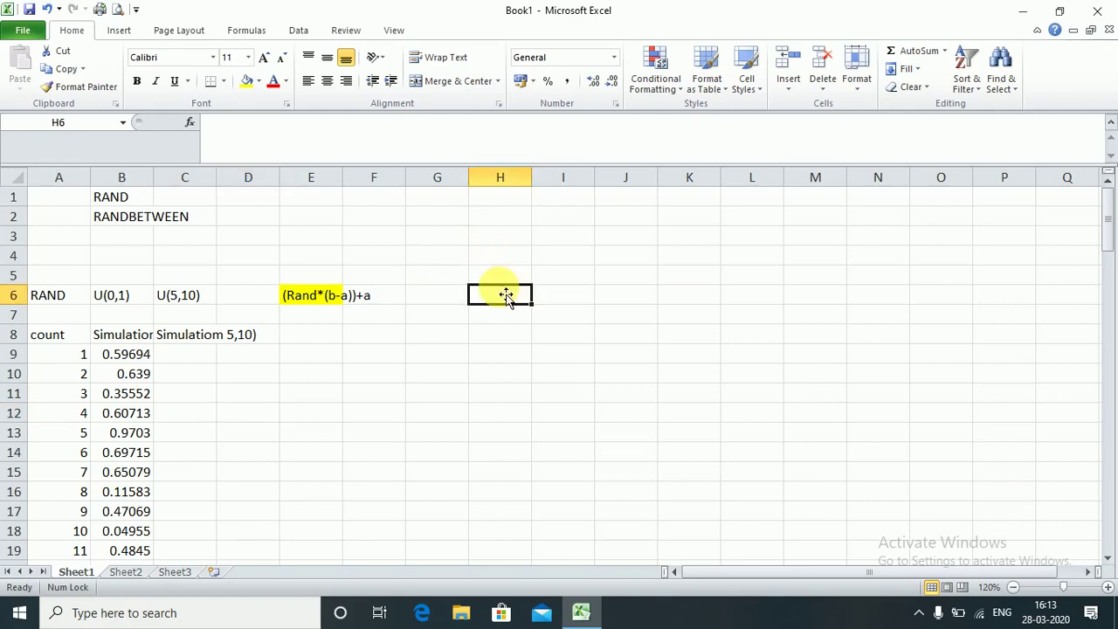
pyautogui.write('x-a/b-')
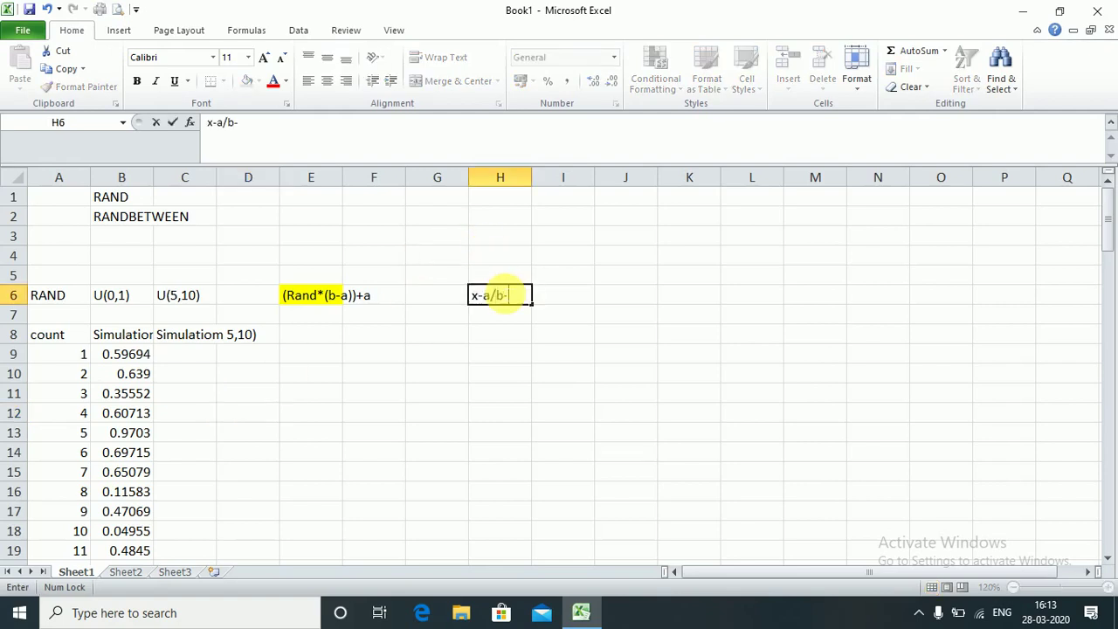
pyautogui.write('a')
pyautogui.press('Return')
pyautogui.press('Right')
pyautogui.press('Up')
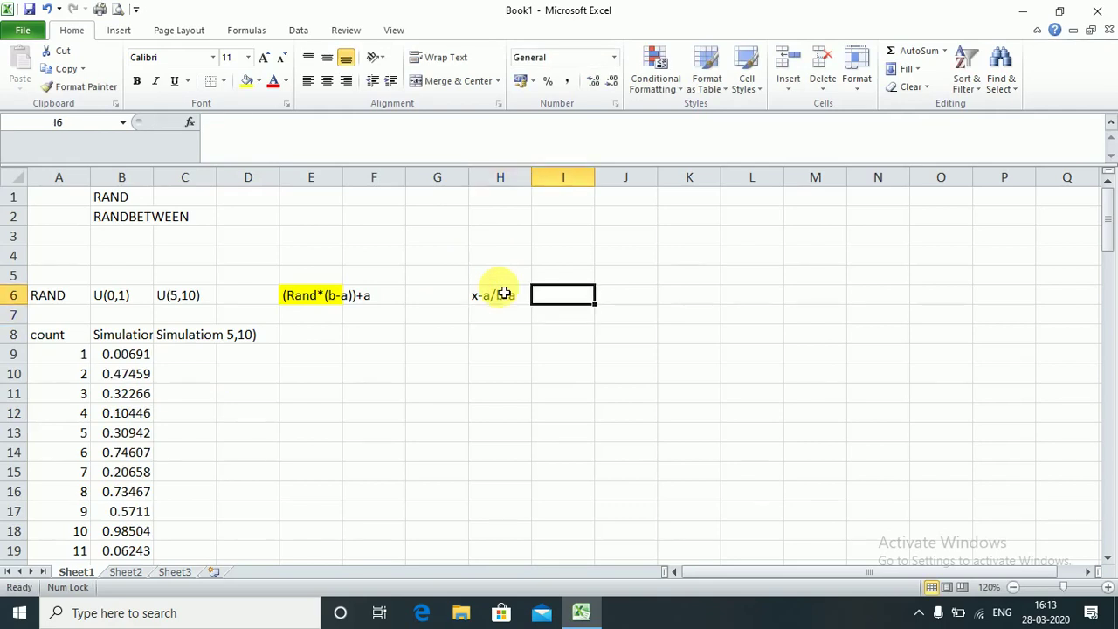
pyautogui.write('=')
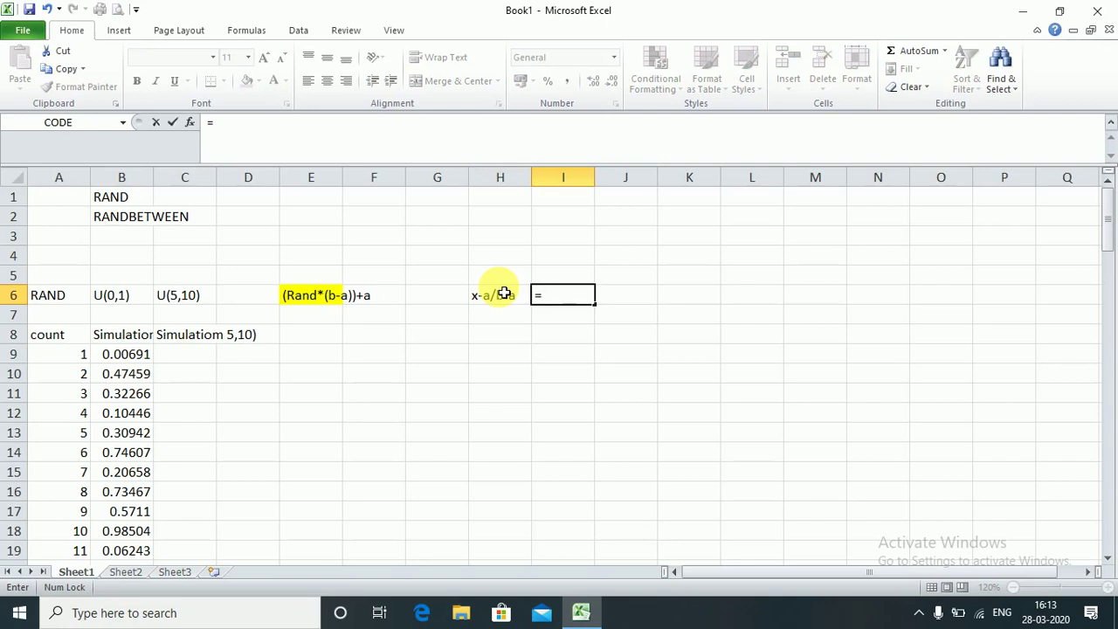
pyautogui.write(' U(0,1)')
pyautogui.hotkey('ctrl', 'Return')
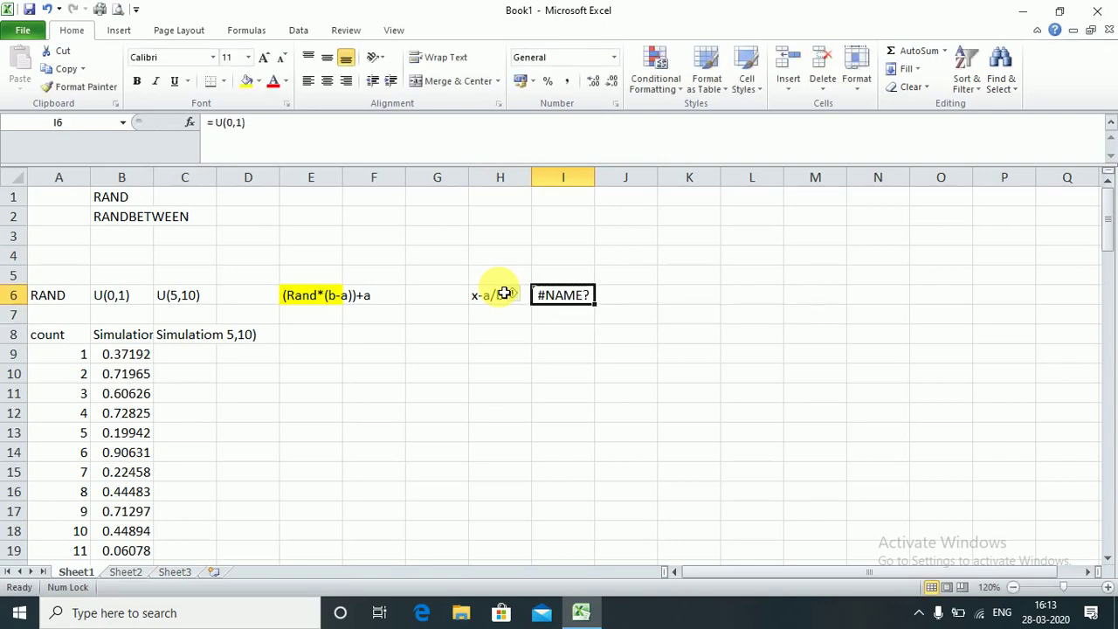
pyautogui.press('Delete')
pyautogui.write('u(0,1')
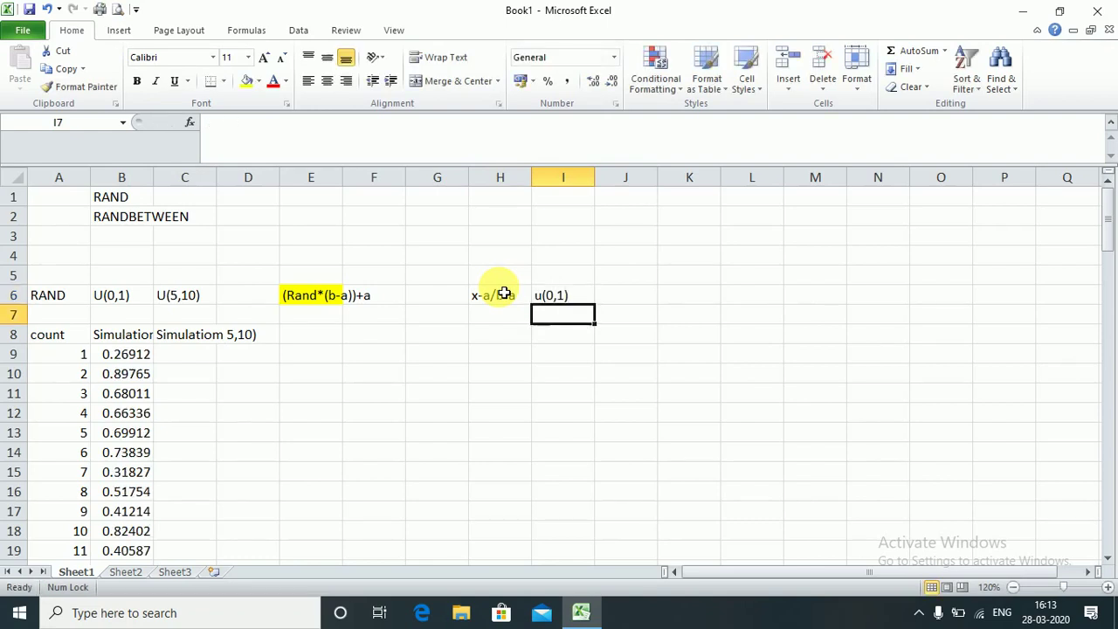
pyautogui.press('Up')
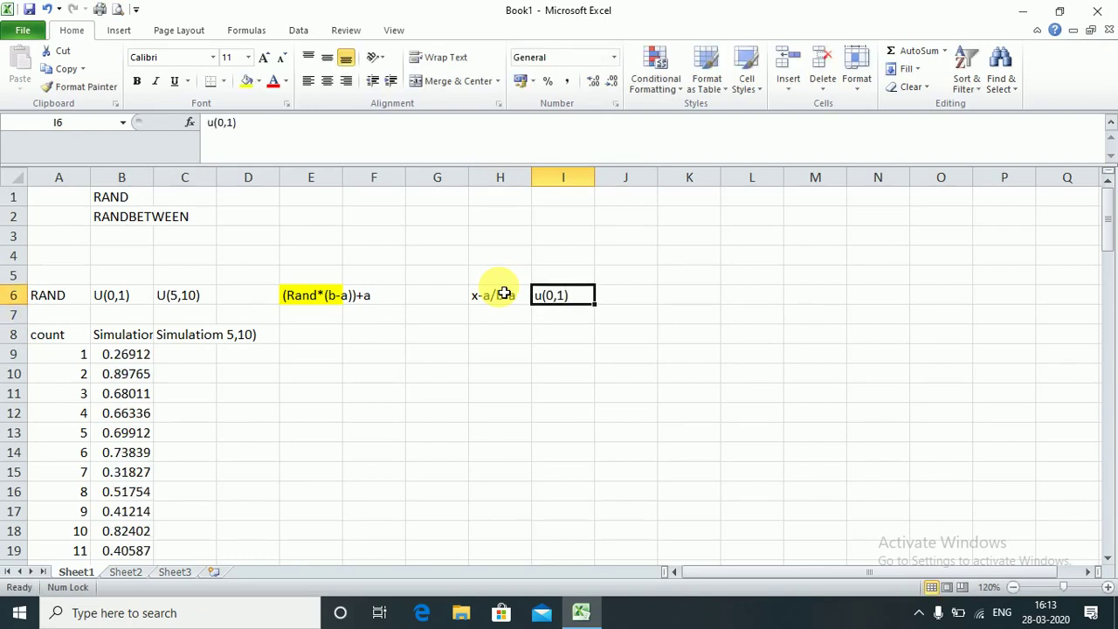
pyautogui.press('Left')
pyautogui.press('Right')
pyautogui.press('Right')
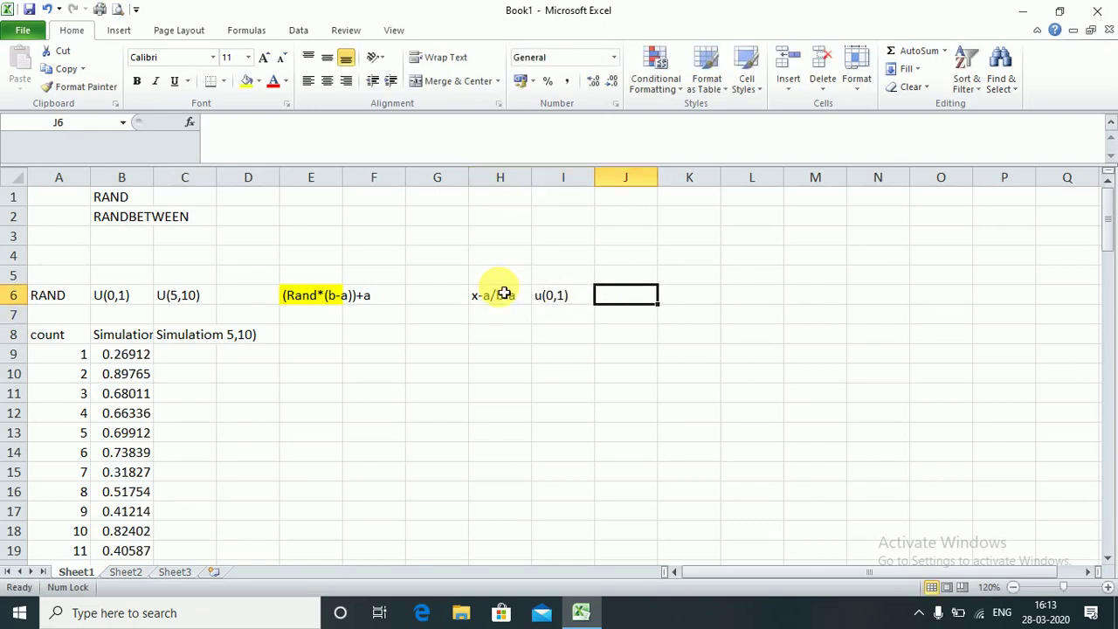
# Step: Enter x in J6 and u(0,1)*(b-a))+a in K6
pyautogui.write('x')
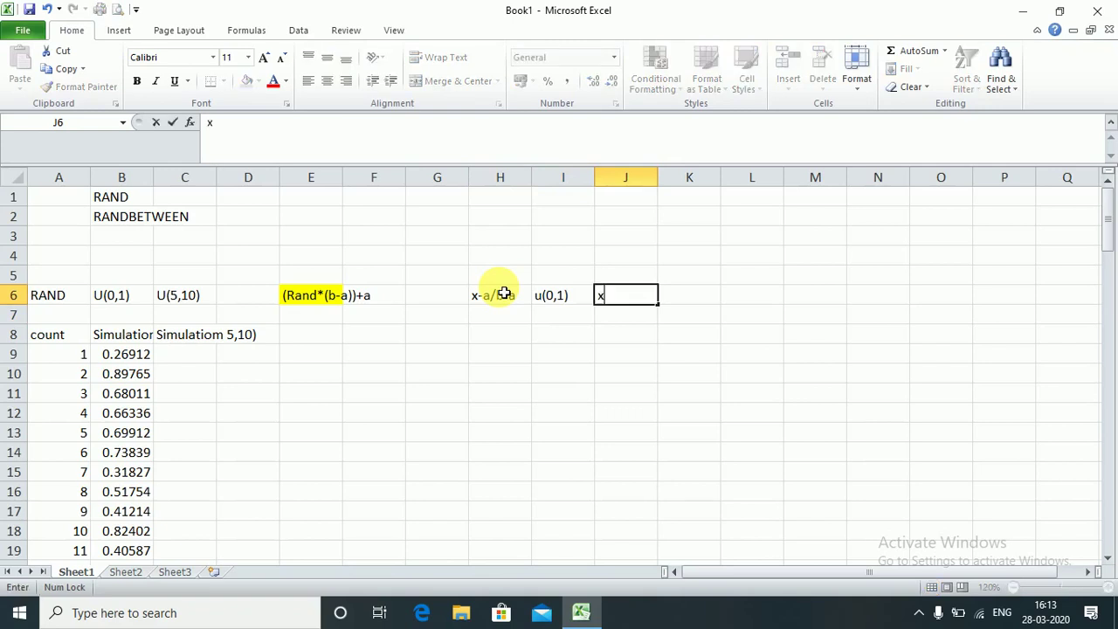
pyautogui.press('Tab')
pyautogui.write('=')
pyautogui.press('BackSpace')
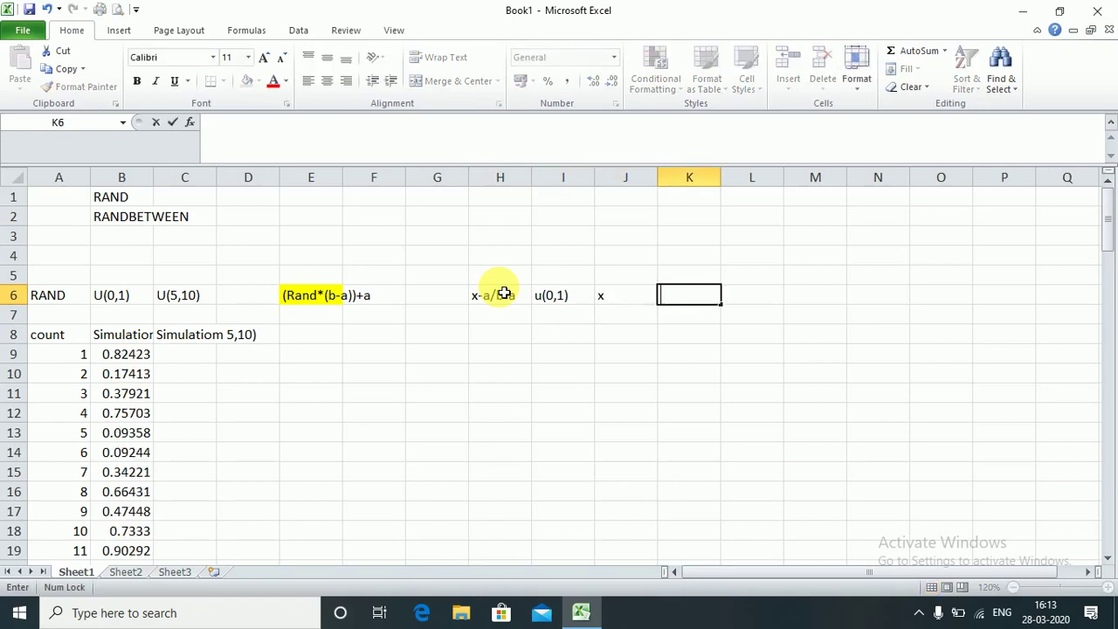
pyautogui.write('u(0,1)*(b-a))')
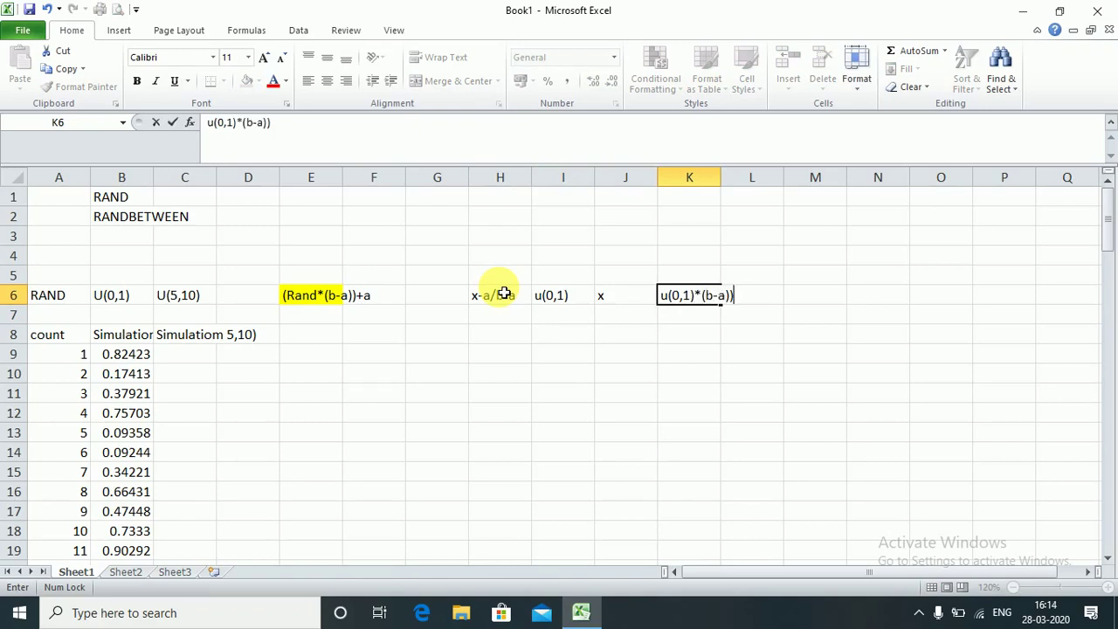
pyautogui.write('+a')
pyautogui.press('Return')
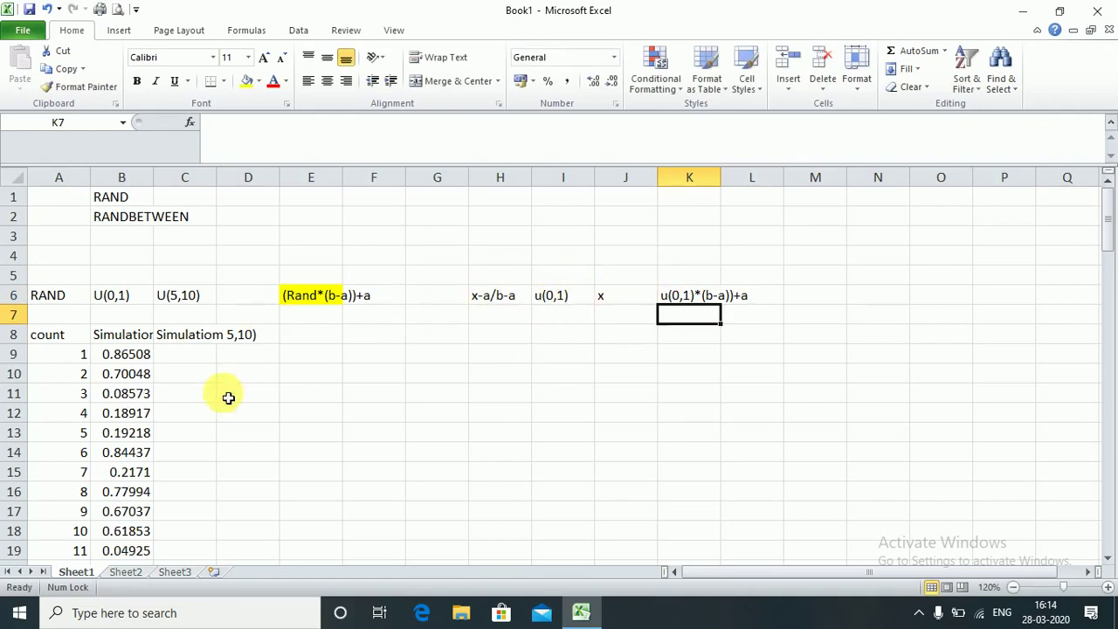
# Step: Enter the formula =(RAND()*(10-5))+5 in C9
pyautogui.doubleClick(189, 353)
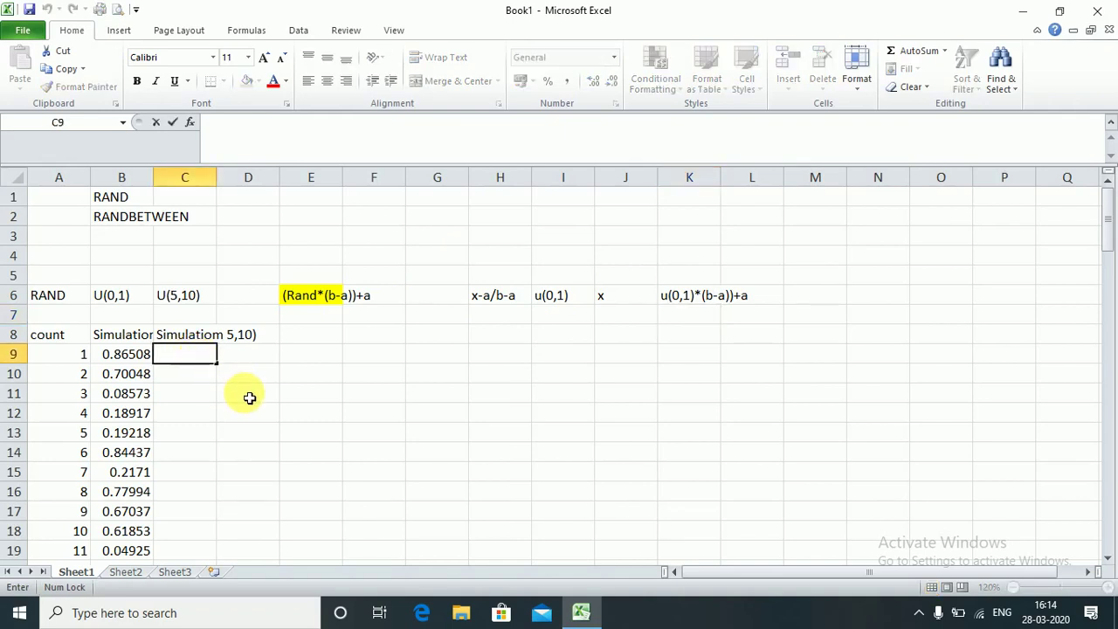
pyautogui.write('=ra')
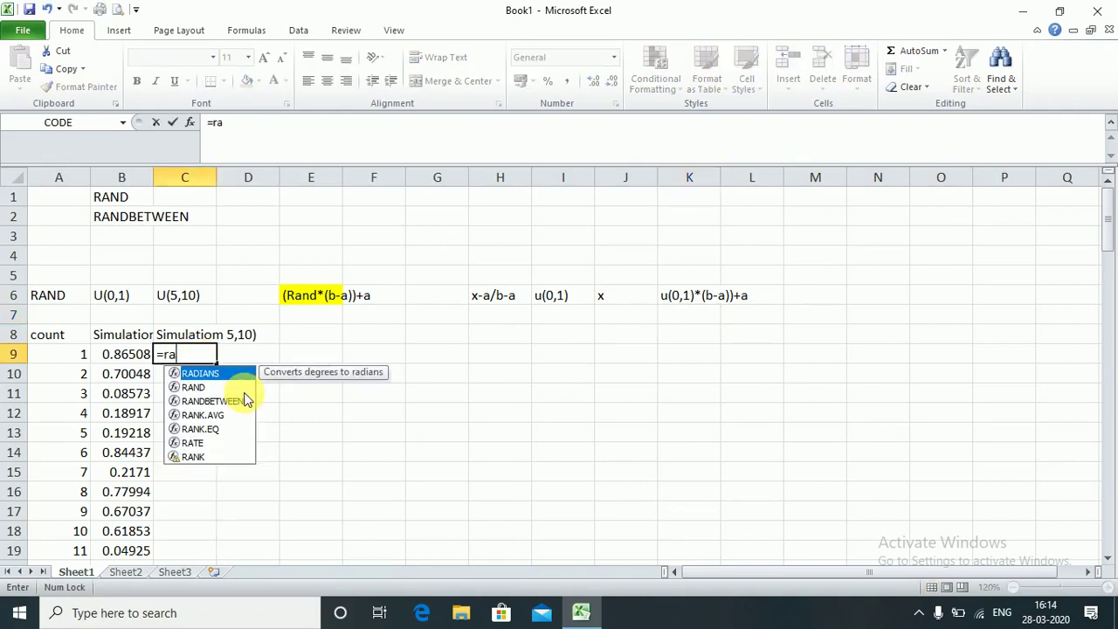
pyautogui.press('BackSpace')
pyautogui.press('BackSpace')
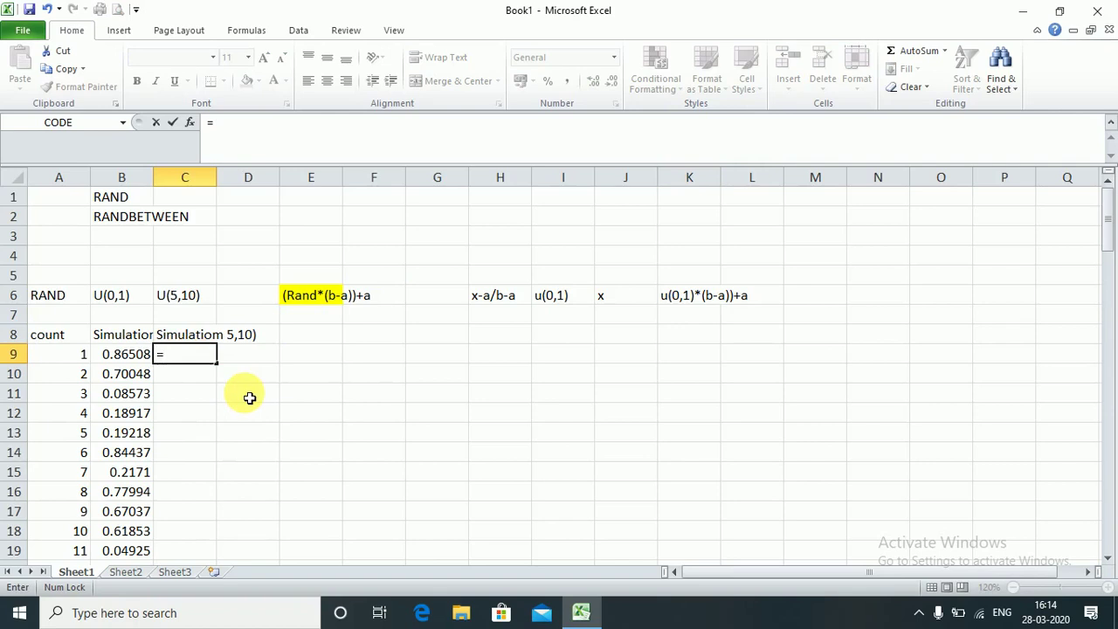
pyautogui.write('(rand')
pyautogui.press('Tab')
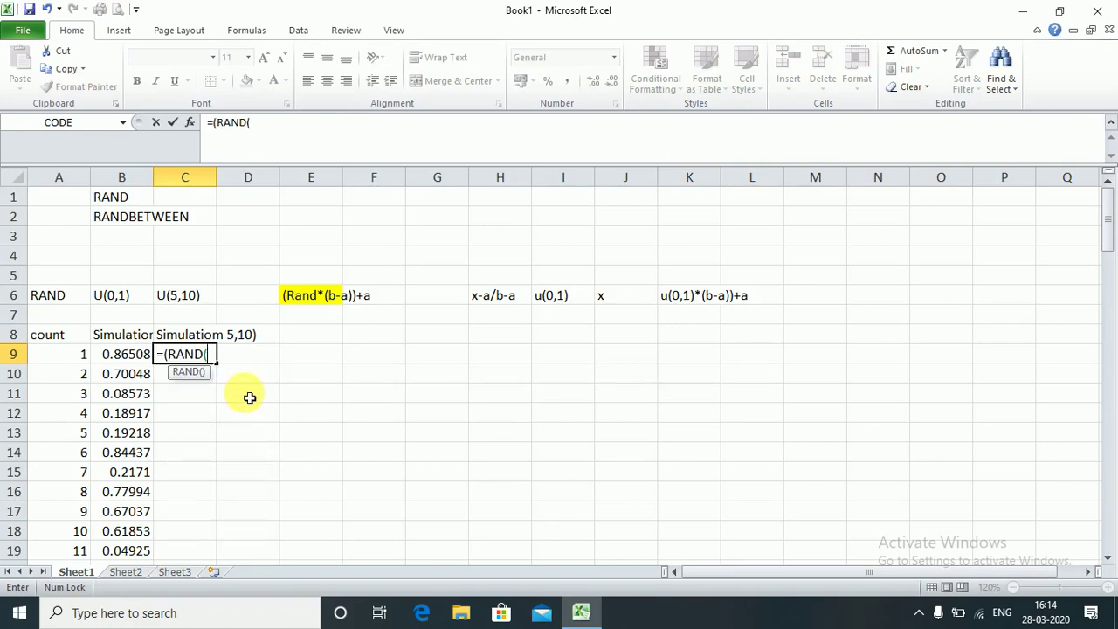
pyautogui.write(')*')
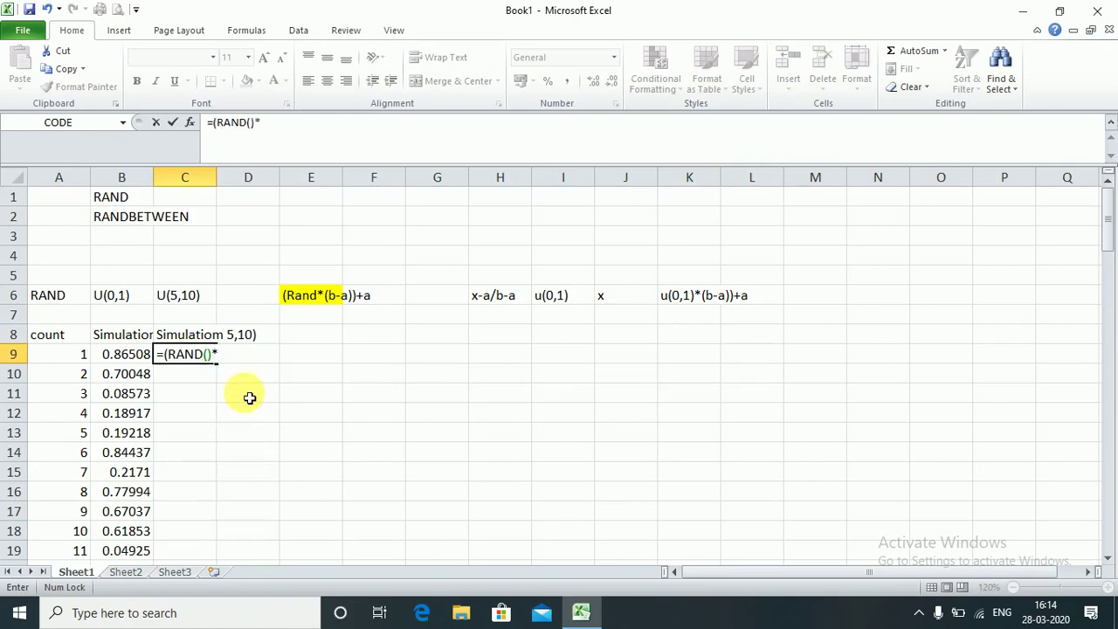
pyautogui.write('(10-5))+5')
pyautogui.press('Return')
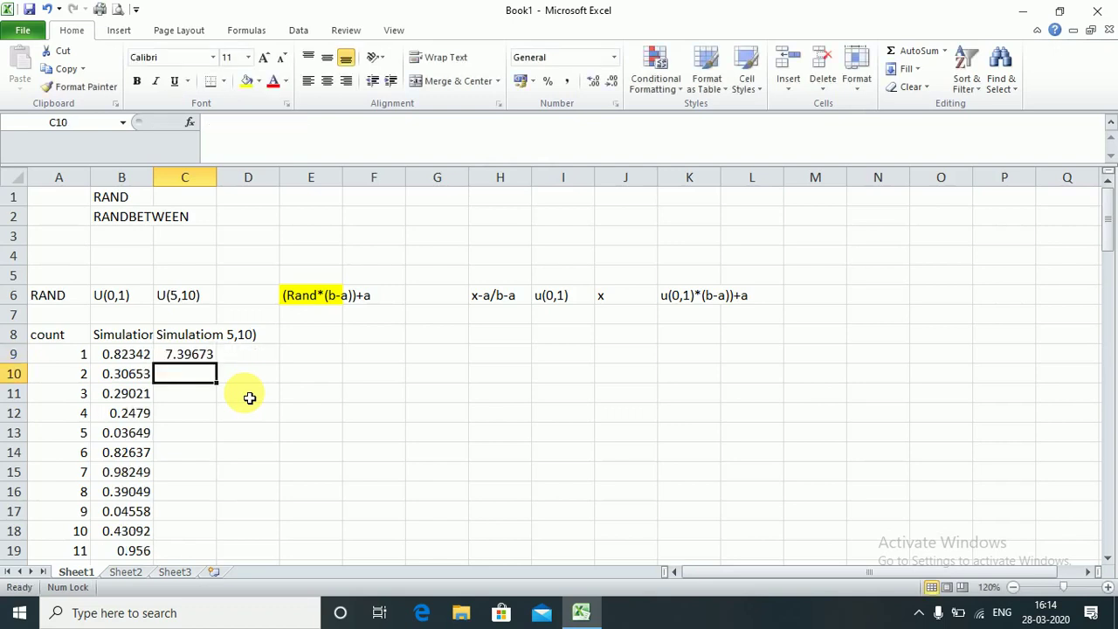
# Step: Fill the C9 formula down through C108 and check the values
pyautogui.press('Up')
pyautogui.press('Left')
pyautogui.hotkey('ctrl', 'Down')
pyautogui.press('Right')
pyautogui.hotkey('ctrl', 'shift', 'Up')
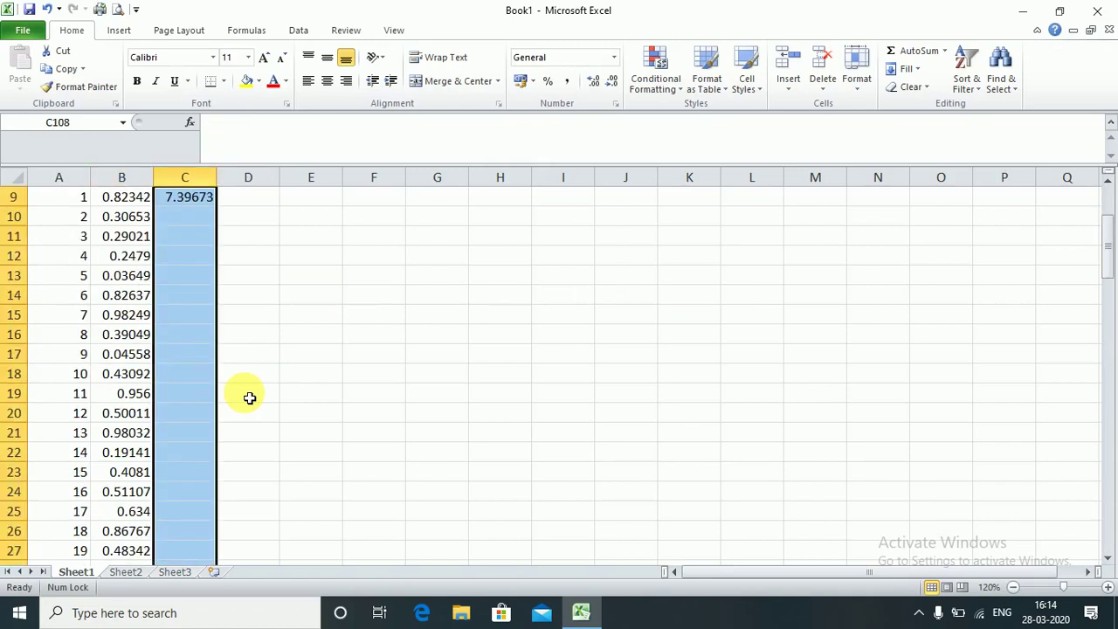
pyautogui.hotkey('ctrl', 'd')
pyautogui.hotkey('ctrl', 'Up')
pyautogui.press('Down')
pyautogui.press('Down')
pyautogui.press('Up')
pyautogui.press('Up')
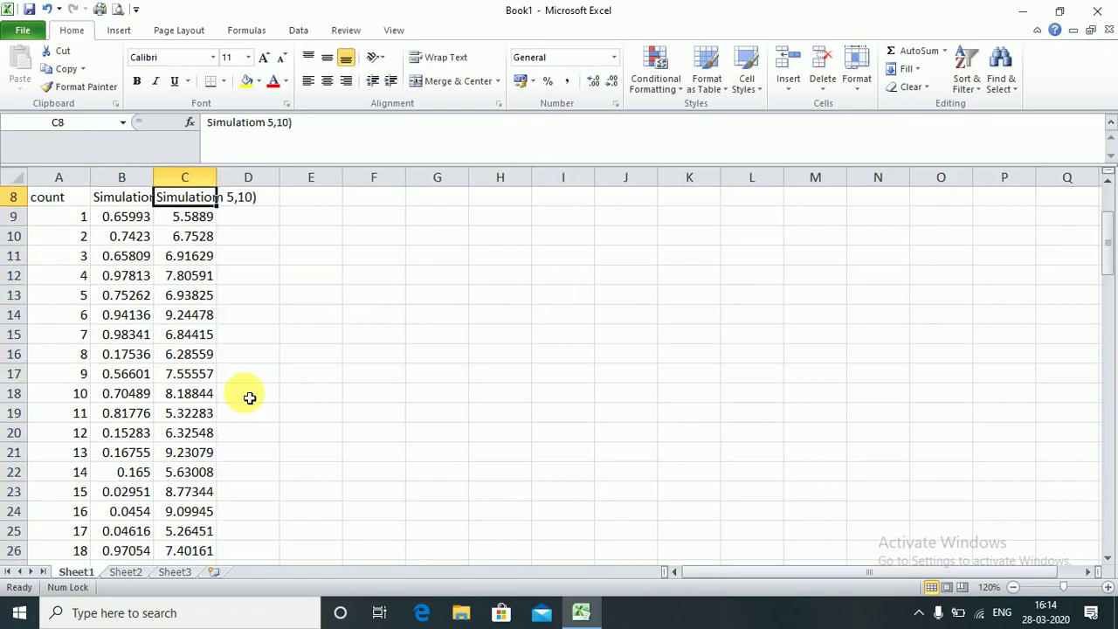
pyautogui.press('Down')
pyautogui.press('Down')
pyautogui.press('Down')
pyautogui.hotkey('ctrl', 'Down')
pyautogui.hotkey('ctrl', 'Up')
pyautogui.hotkey('ctrl', 'Up')
pyautogui.hotkey('ctrl', 'Up')
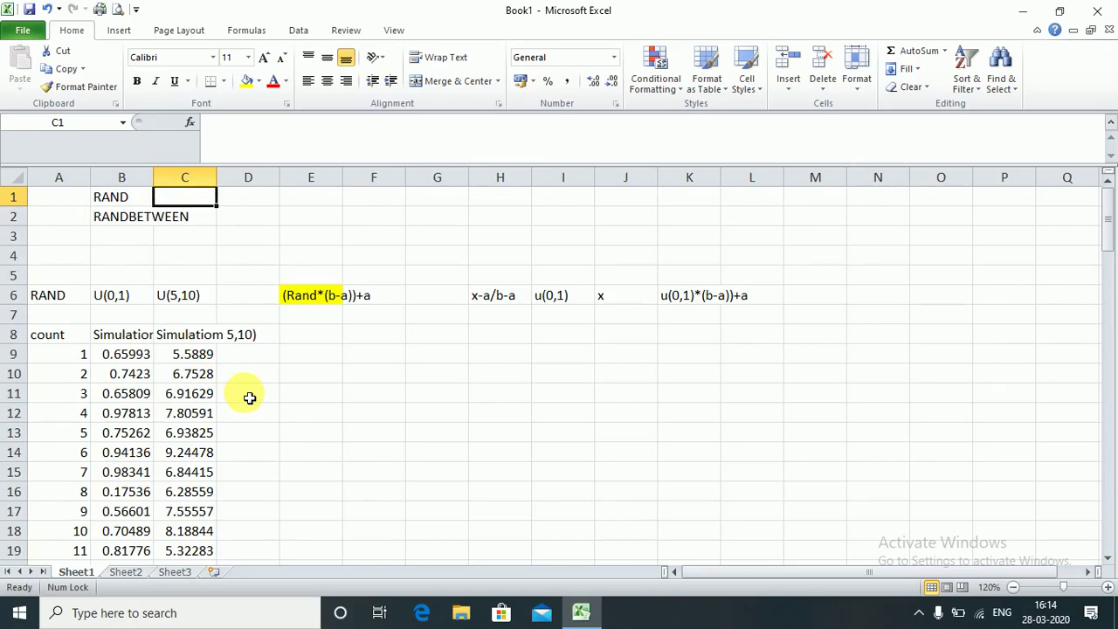
# Step: Label D7 as N(5,64)
pyautogui.press('Down')
pyautogui.press('Down')
pyautogui.press('Down')
pyautogui.press('Down')
pyautogui.press('Down')
pyautogui.press('Down')
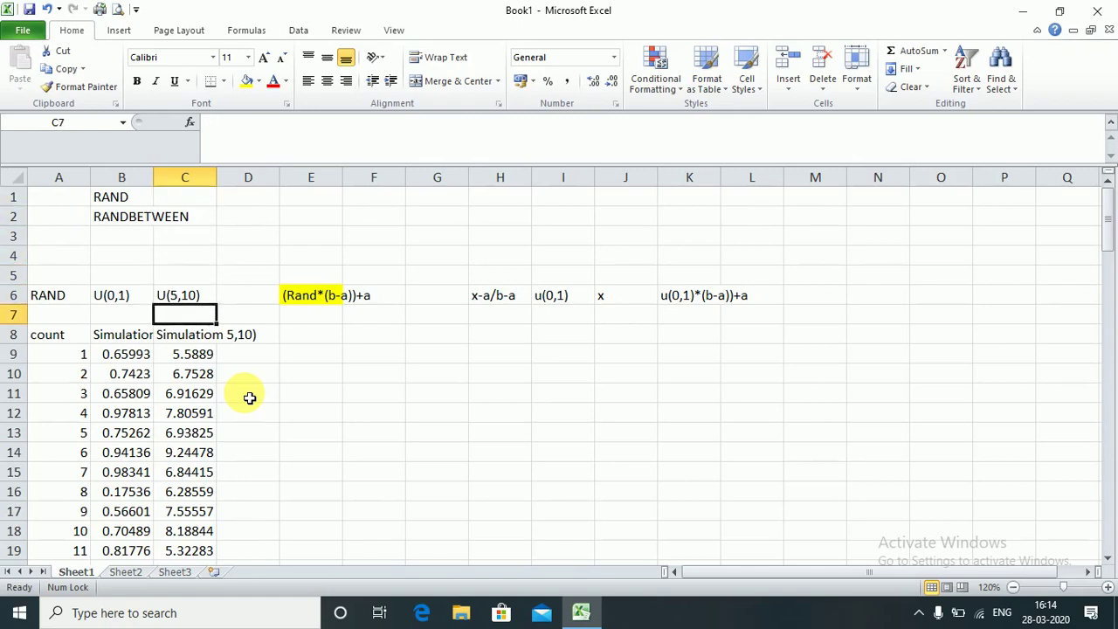
pyautogui.press('Right')
pyautogui.press('Up')
pyautogui.press('Down')
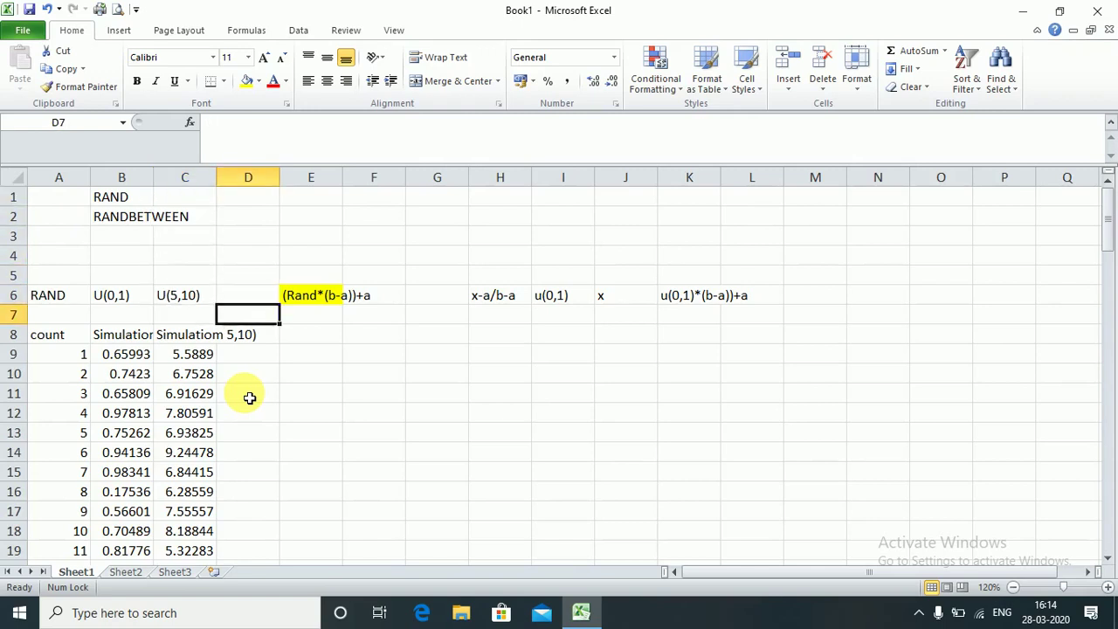
pyautogui.write('N(')
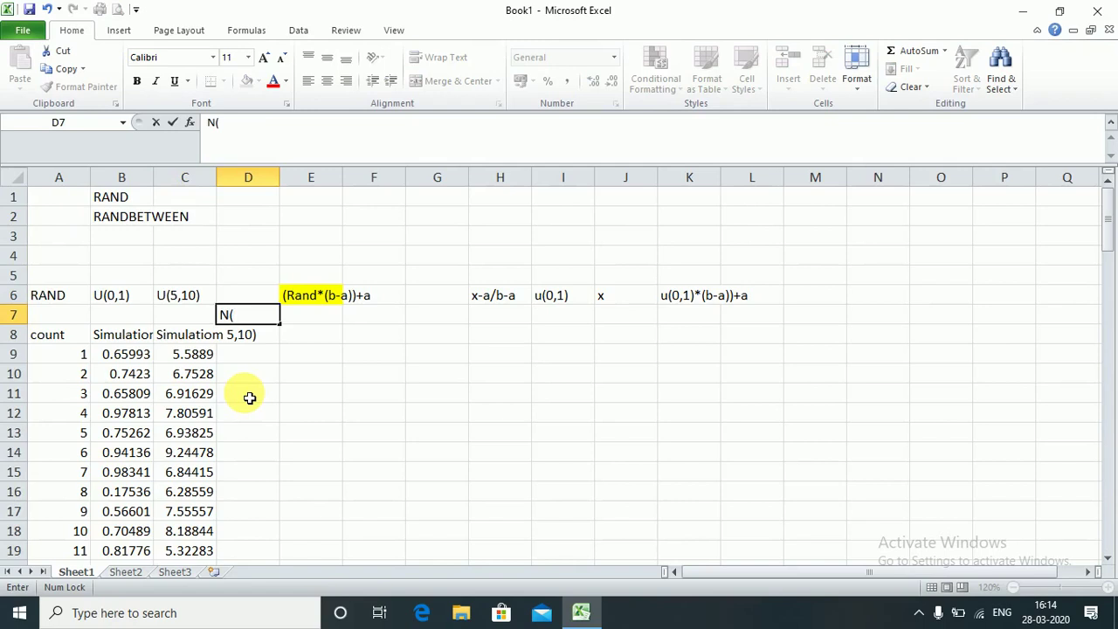
pyautogui.write('5,64)')
pyautogui.hotkey('ctrl', 'Return')
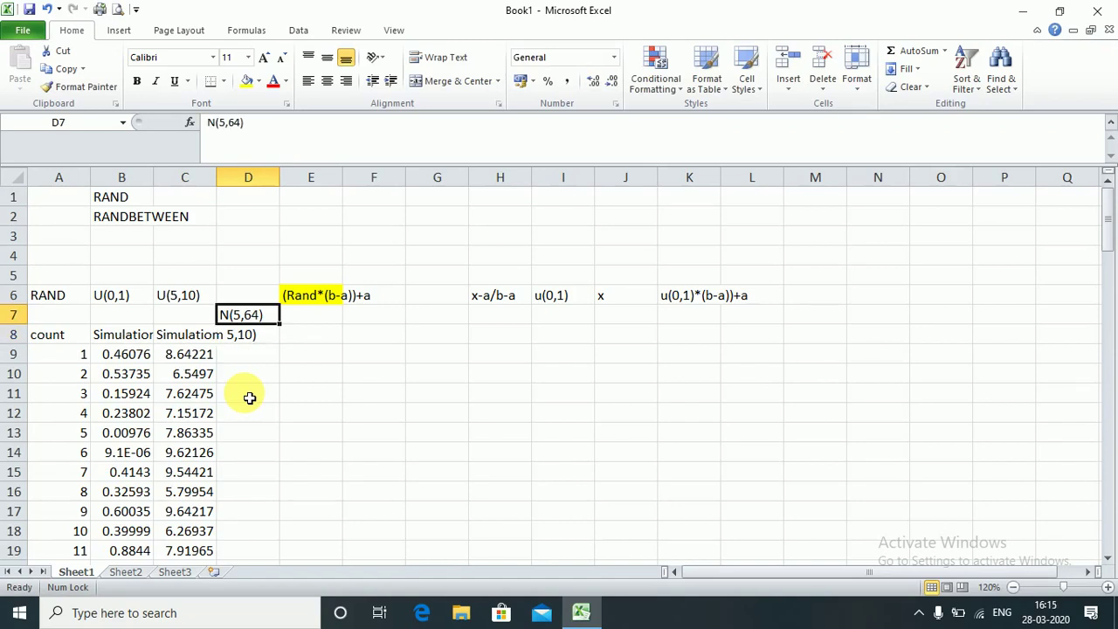
# Step: Autofit column C's width and head D8 'Simulation values'
pyautogui.press('Return')
pyautogui.write('5')
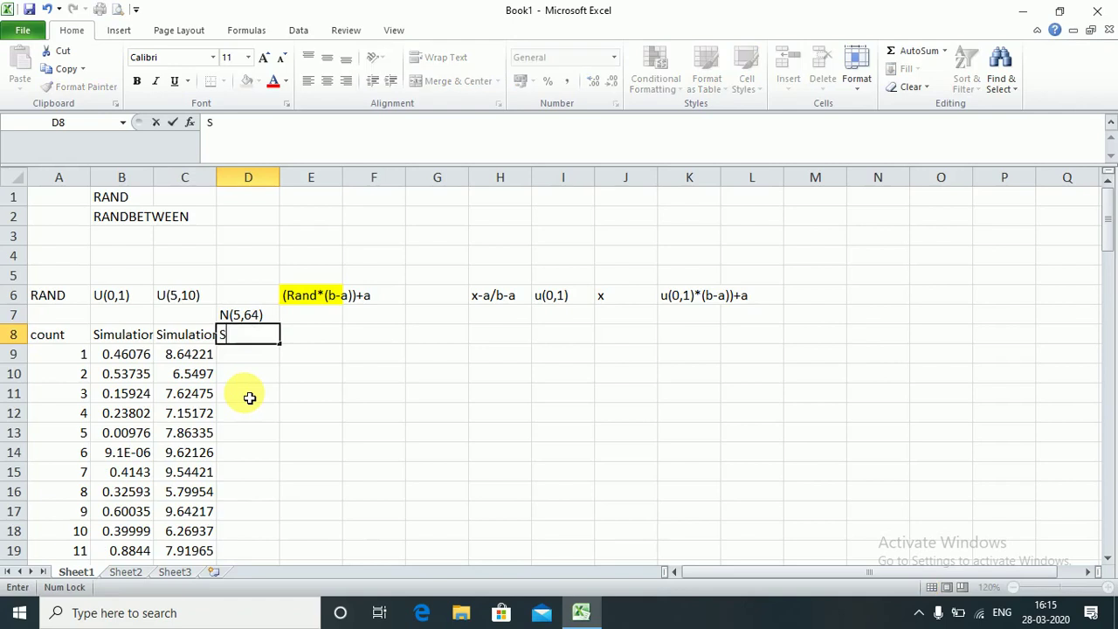
pyautogui.press('Escape')
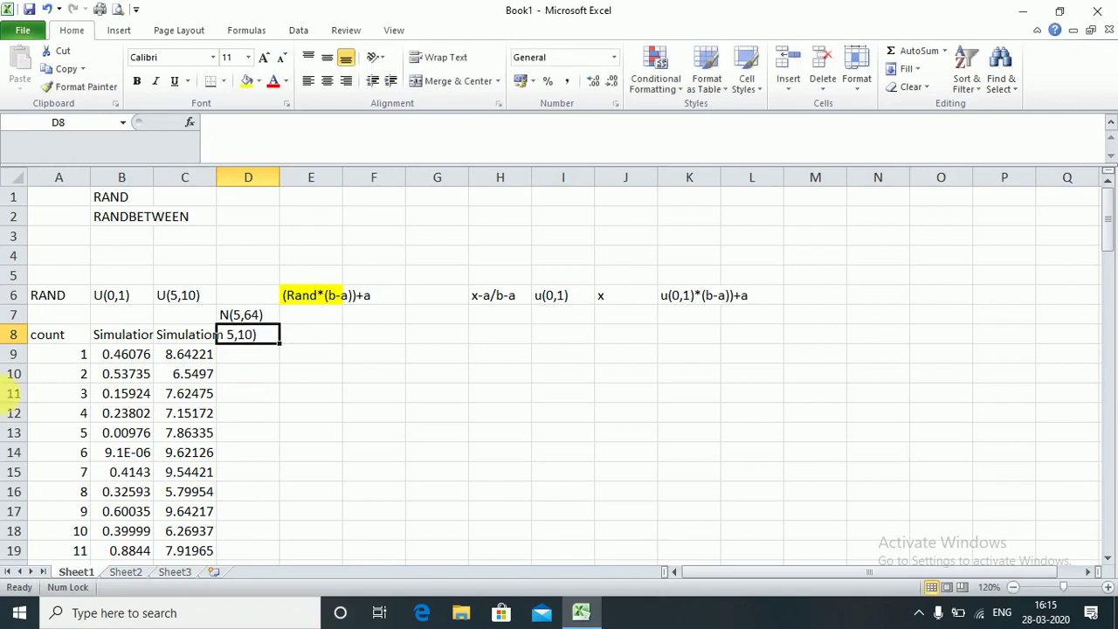
pyautogui.doubleClick(217, 177)
pyautogui.write('Sim')
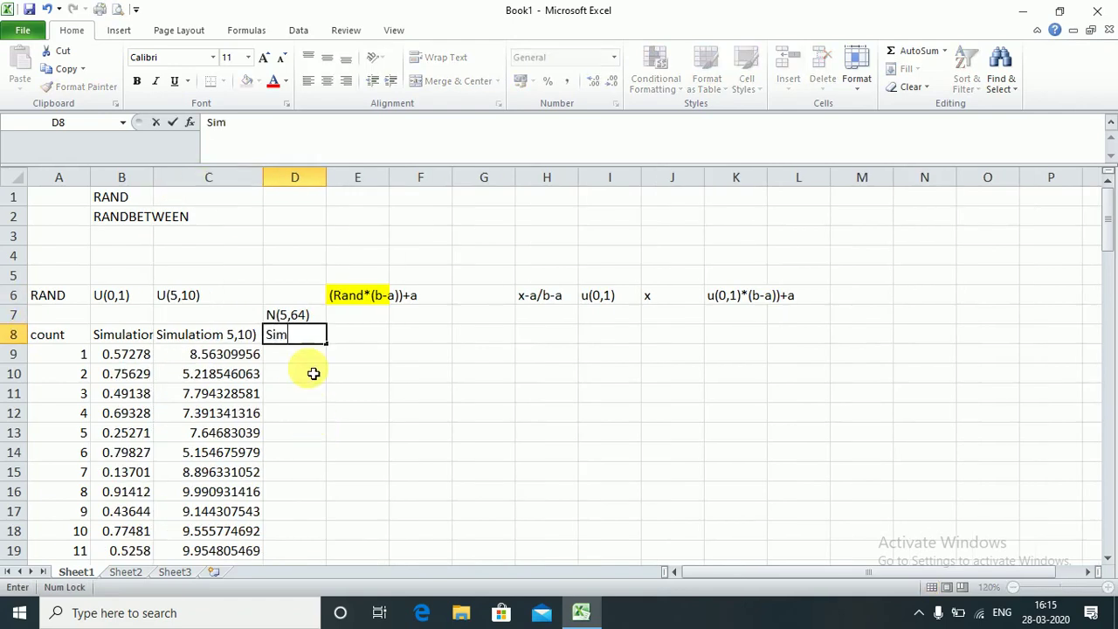
pyautogui.write('ulation val')
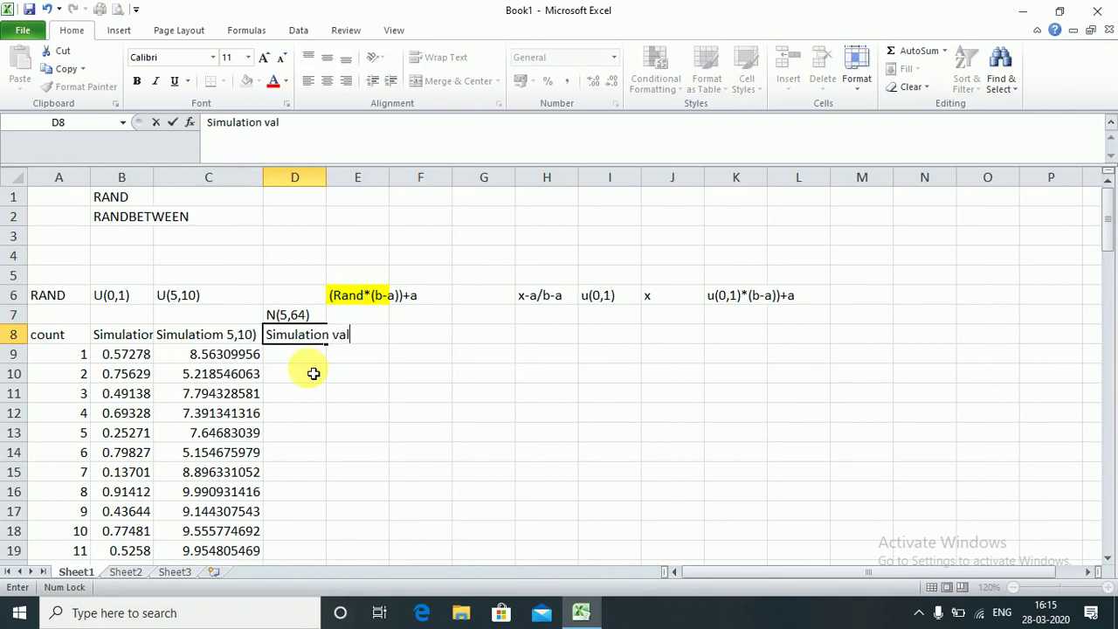
pyautogui.write('ues')
pyautogui.press('Return')
pyautogui.press('Up')
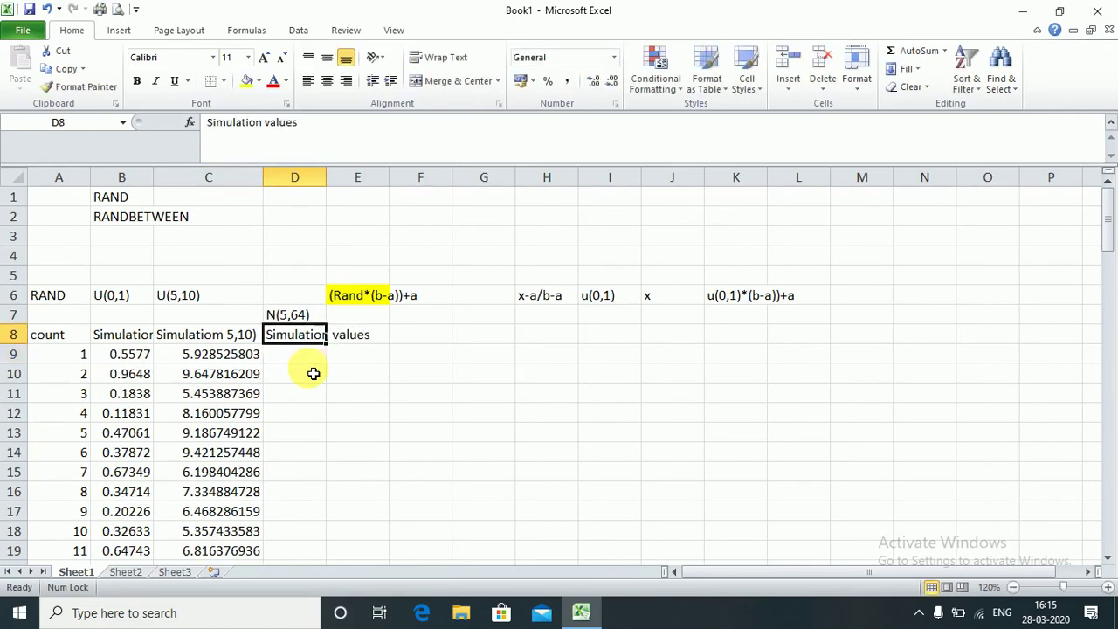
pyautogui.press('Down')
pyautogui.write('=')
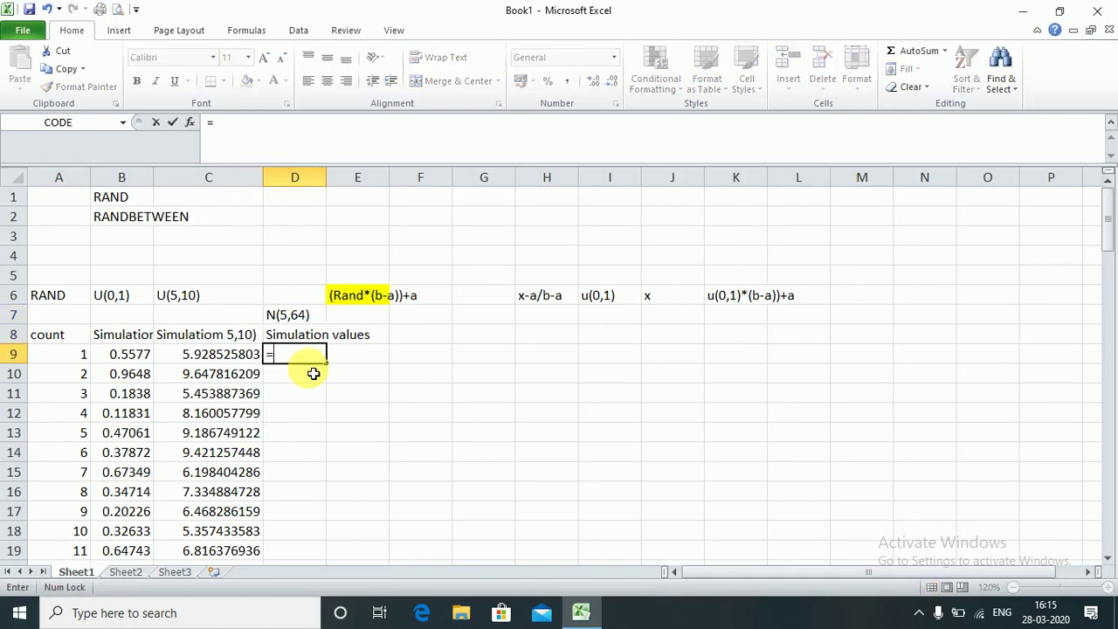
pyautogui.write('norm')
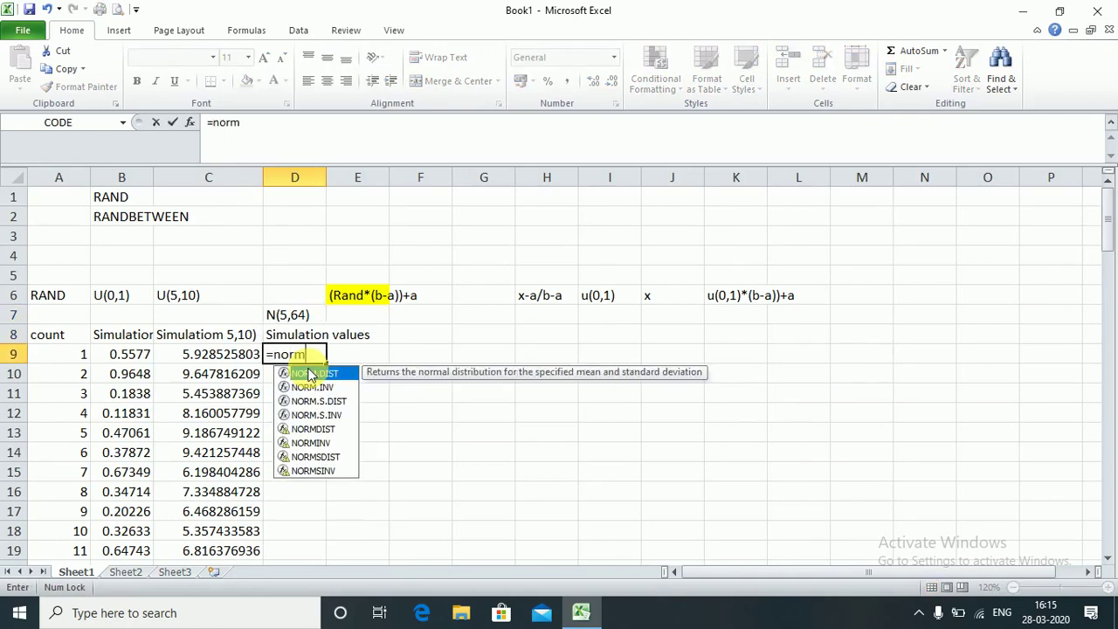
# Step: Complete and commit =NORM.INV(RAND(),5,SQRT(64)) in cell D9
pyautogui.press('Down')
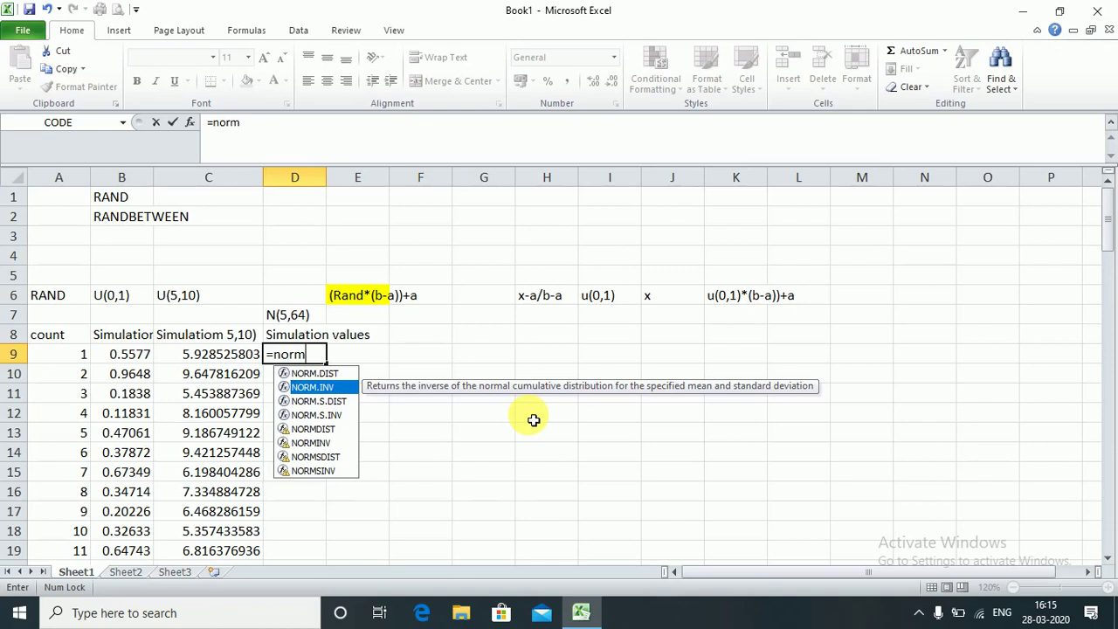
pyautogui.press('Tab')
pyautogui.write('ram')
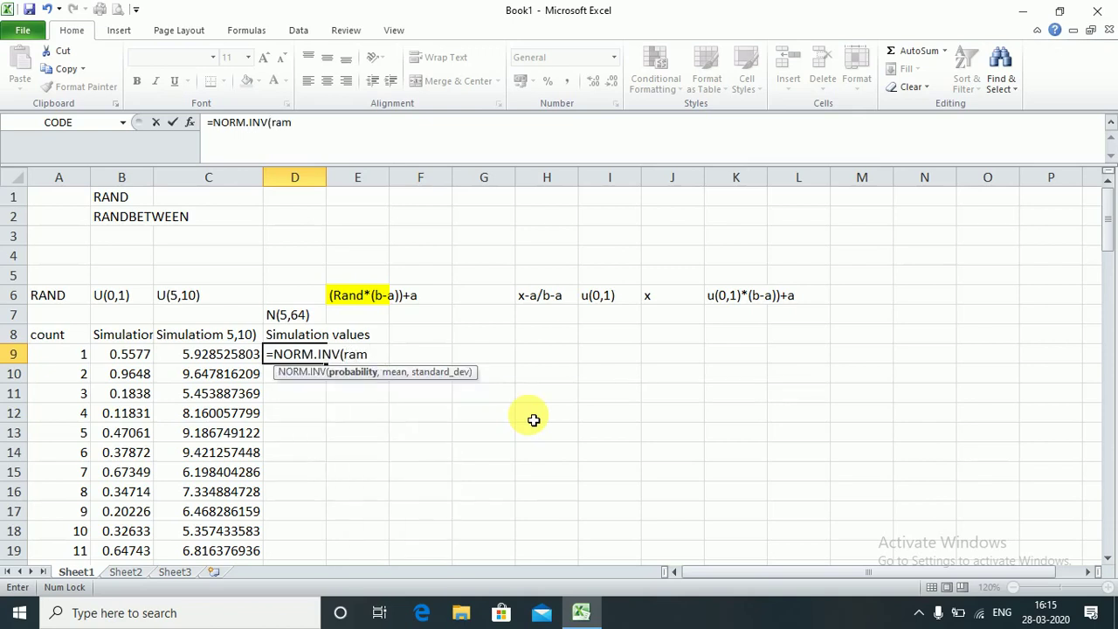
pyautogui.press('BackSpace')
pyautogui.write('n')
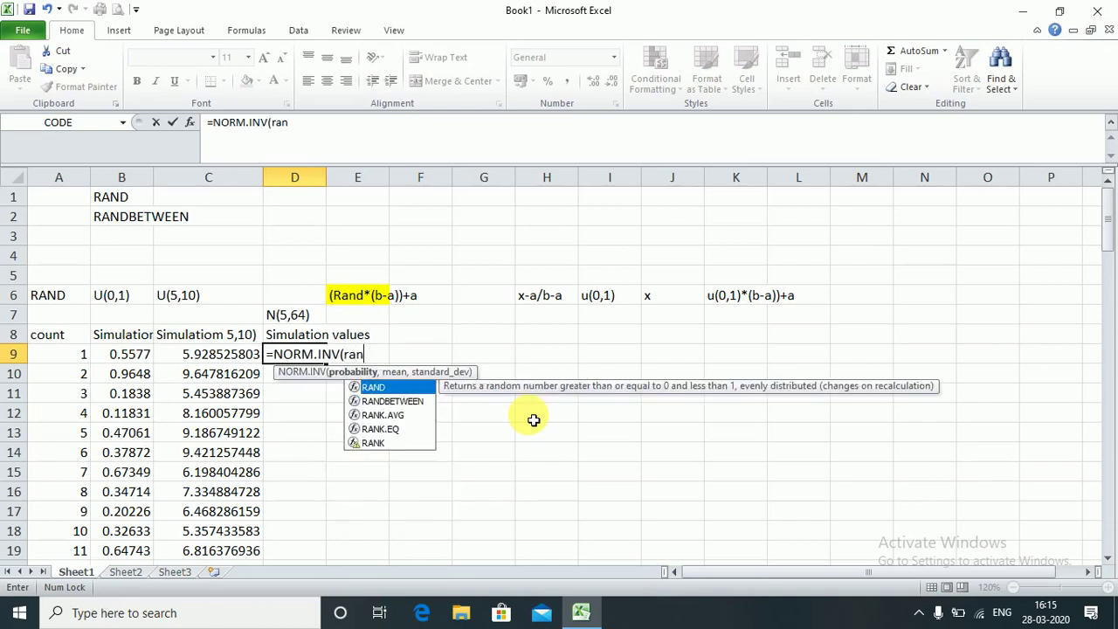
pyautogui.press('Tab')
pyautogui.write('),')
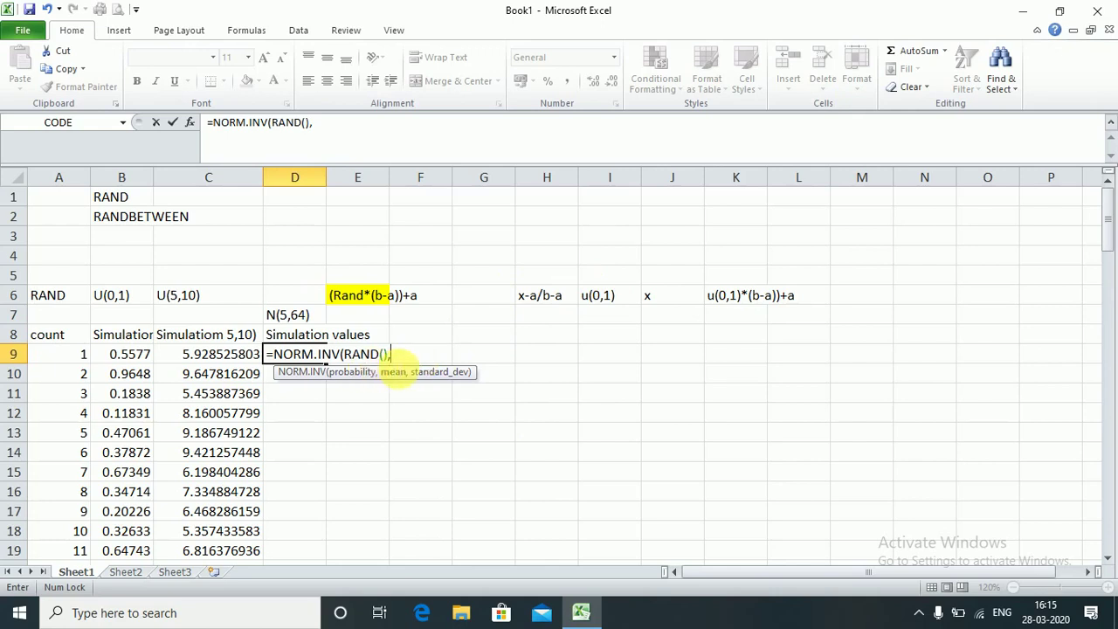
pyautogui.write('4')
pyautogui.press('BackSpace')
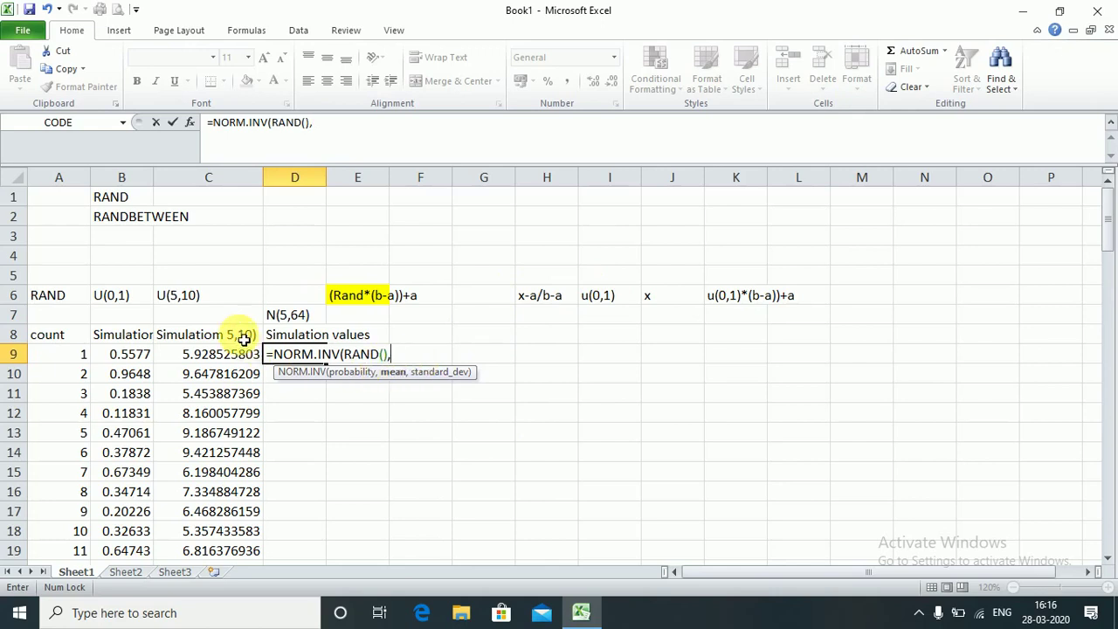
pyautogui.write('5,')
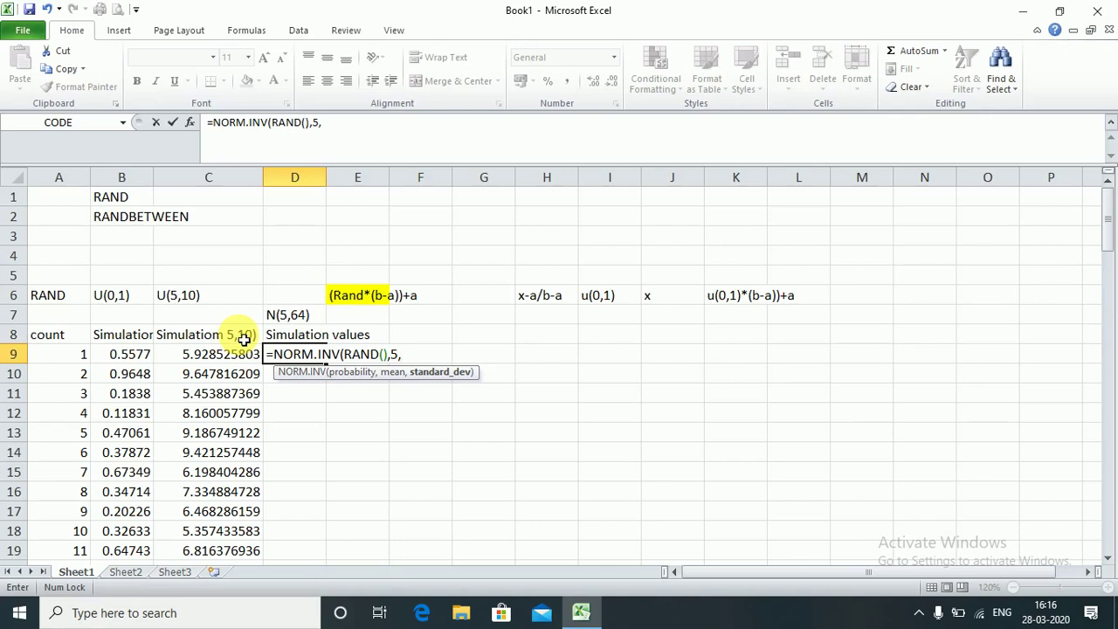
pyautogui.write('sqrt')
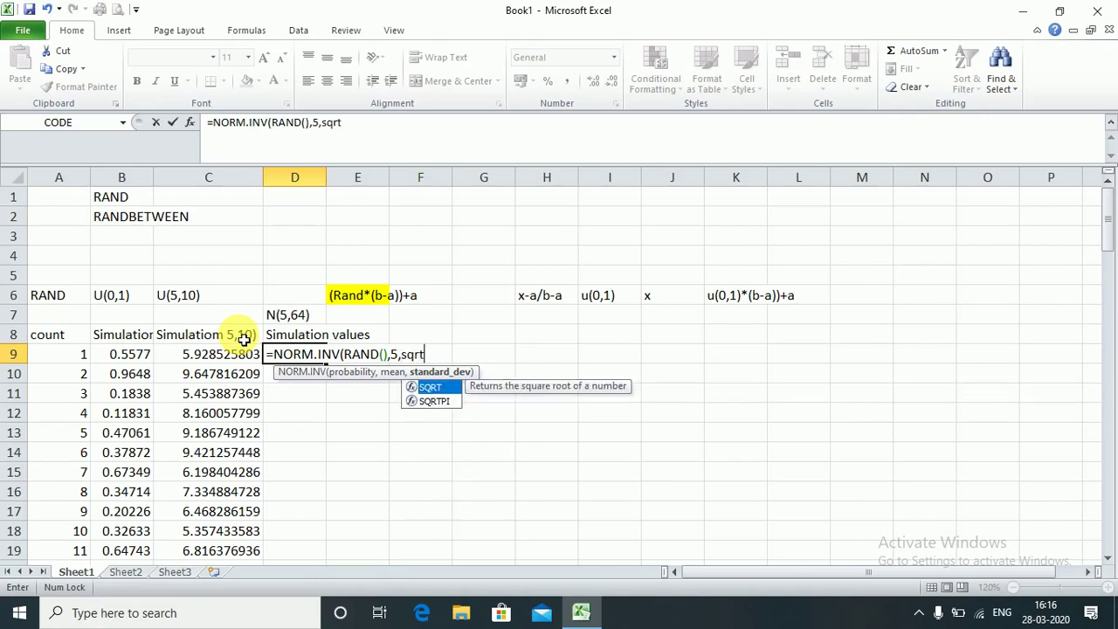
pyautogui.press('Tab')
pyautogui.write('64')
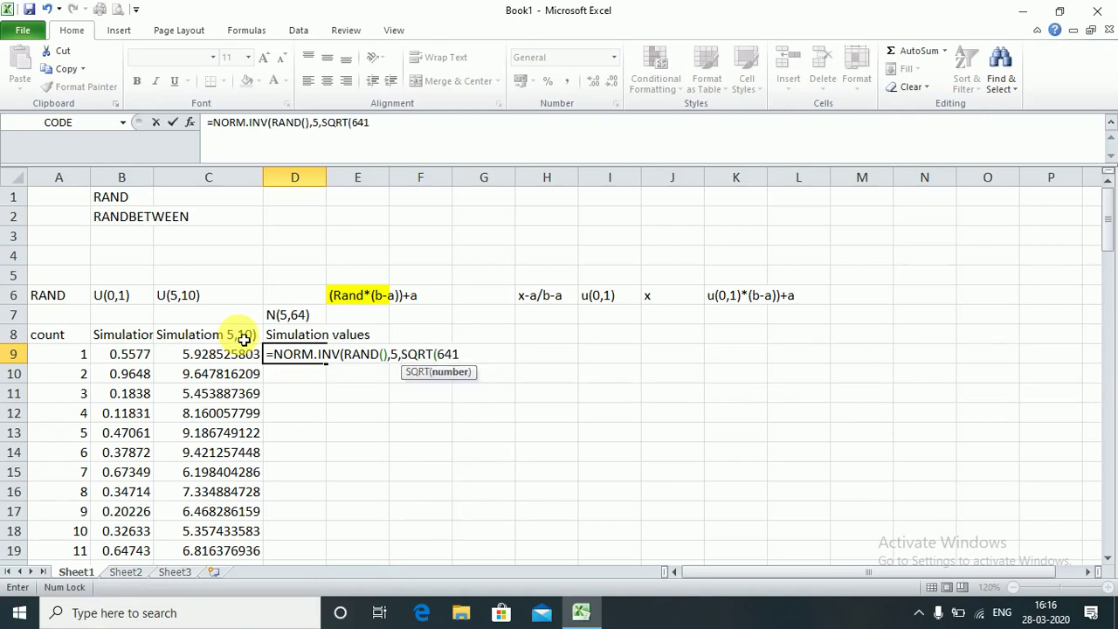
pyautogui.write('))')
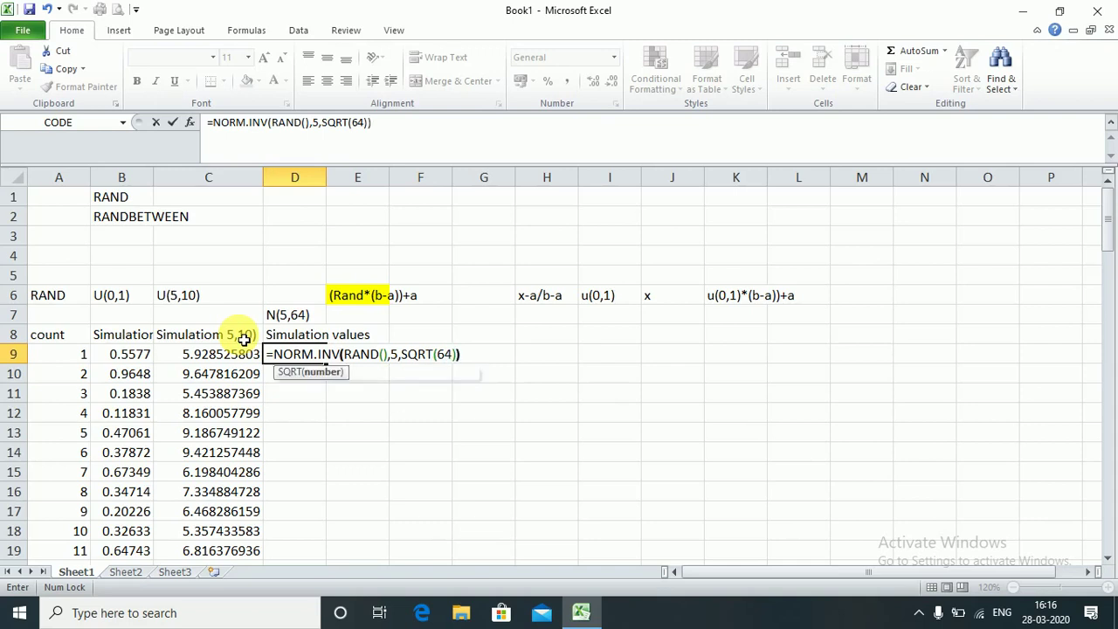
pyautogui.press('Return')
# Step: Fill the normal formula down from D9 through D108
pyautogui.press('Up')
pyautogui.press('Left')
pyautogui.hotkey('ctrl', 'Down')
pyautogui.press('Right')
pyautogui.hotkey('ctrl', 'shift', 'Up')
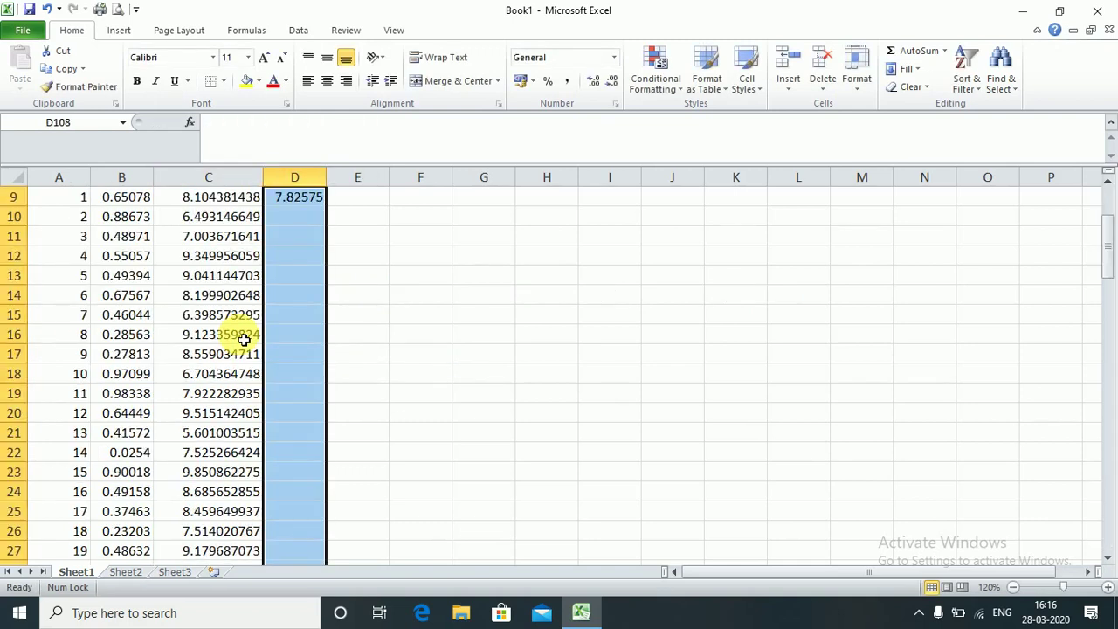
pyautogui.hotkey('ctrl', 'd')
pyautogui.press('Up')
pyautogui.hotkey('ctrl', 'Up')
pyautogui.hotkey('ctrl', 'Up')
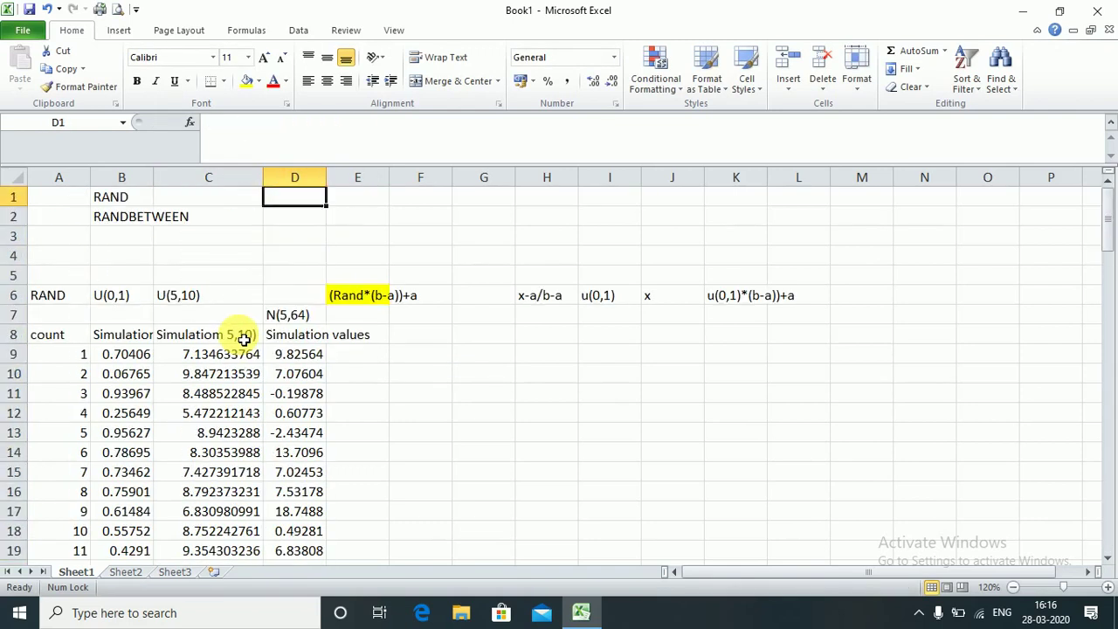
pyautogui.press('Down')
pyautogui.press('Down')
pyautogui.press('Down')
pyautogui.press('Down')
pyautogui.press('Down')
pyautogui.press('Down')
pyautogui.press('Down')
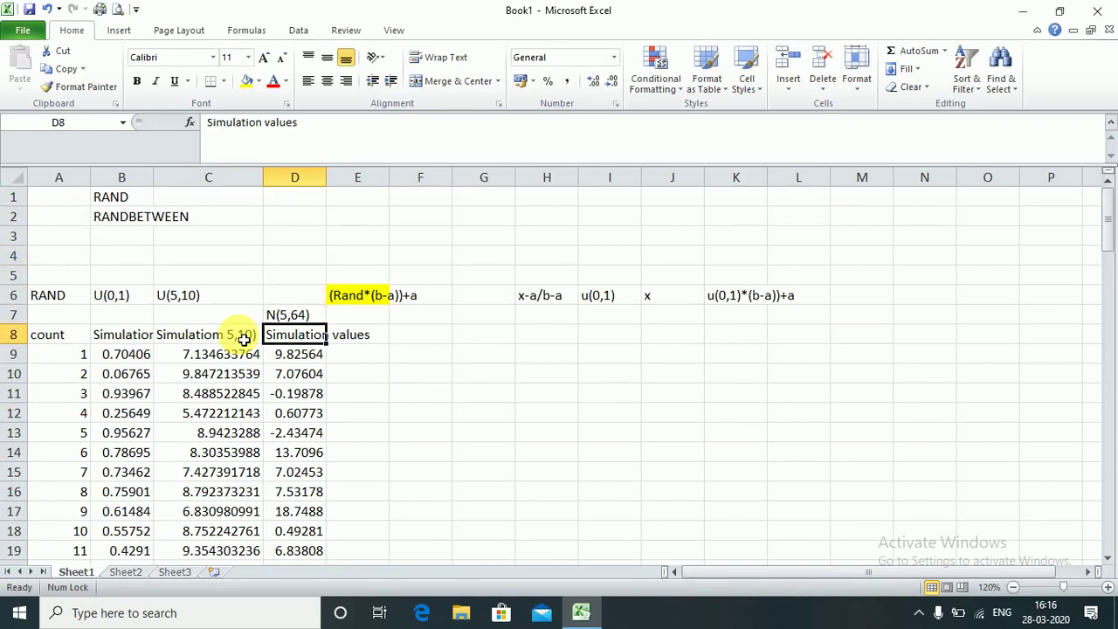
# Step: Label column E with Gamma in E7 and Simulation in E8
pyautogui.press('Up')
pyautogui.press('Right')
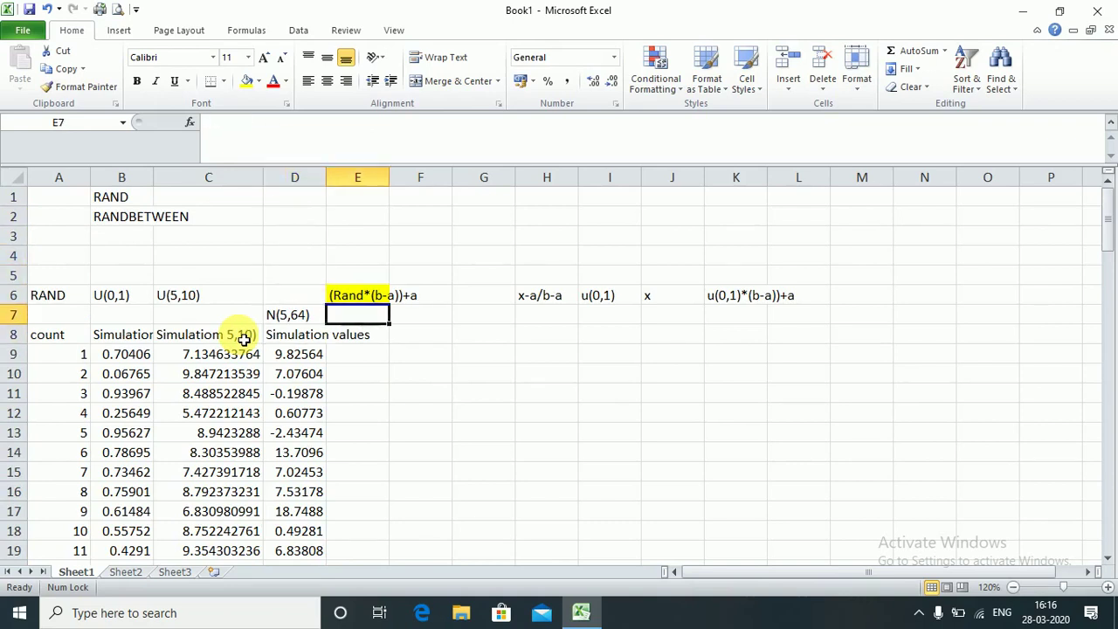
pyautogui.write('Ga')
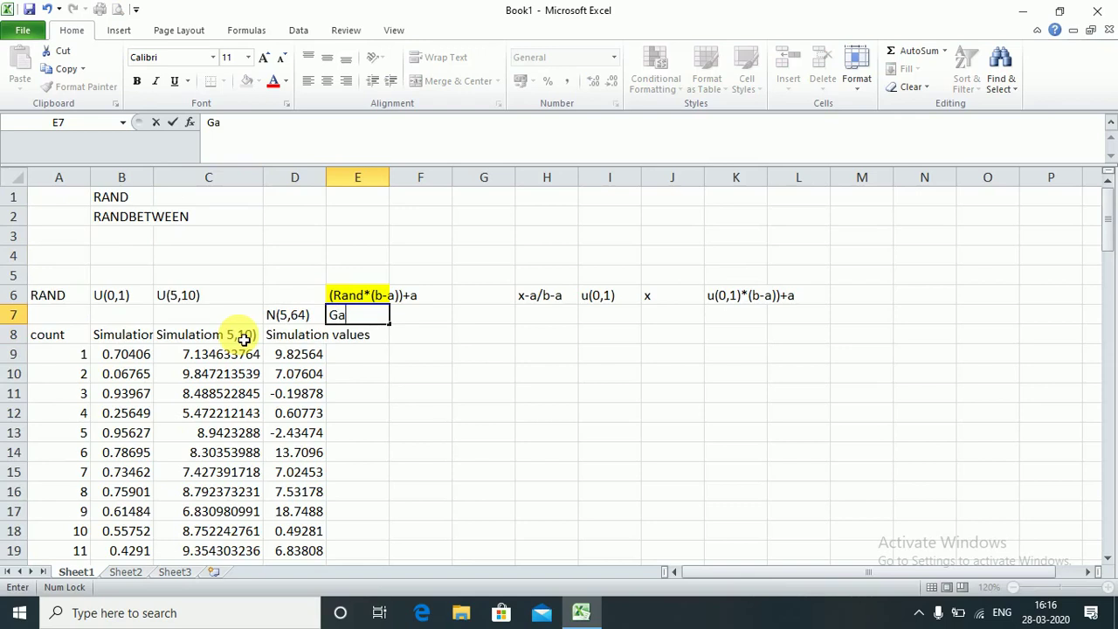
pyautogui.write('mma')
pyautogui.press('Return')
pyautogui.write('Simulation')
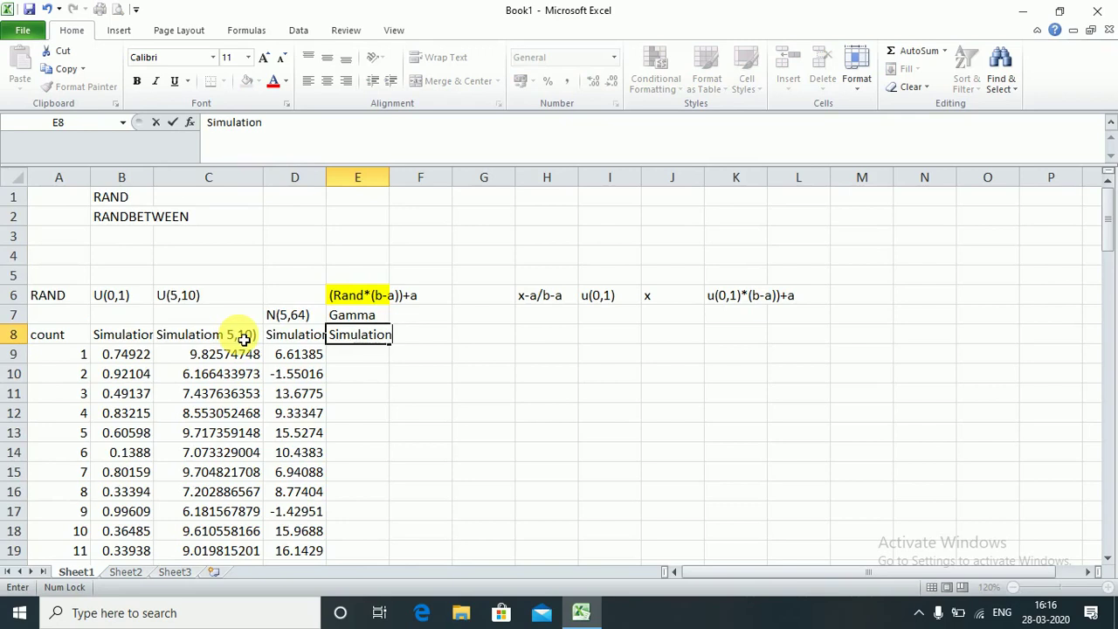
pyautogui.press('Return')
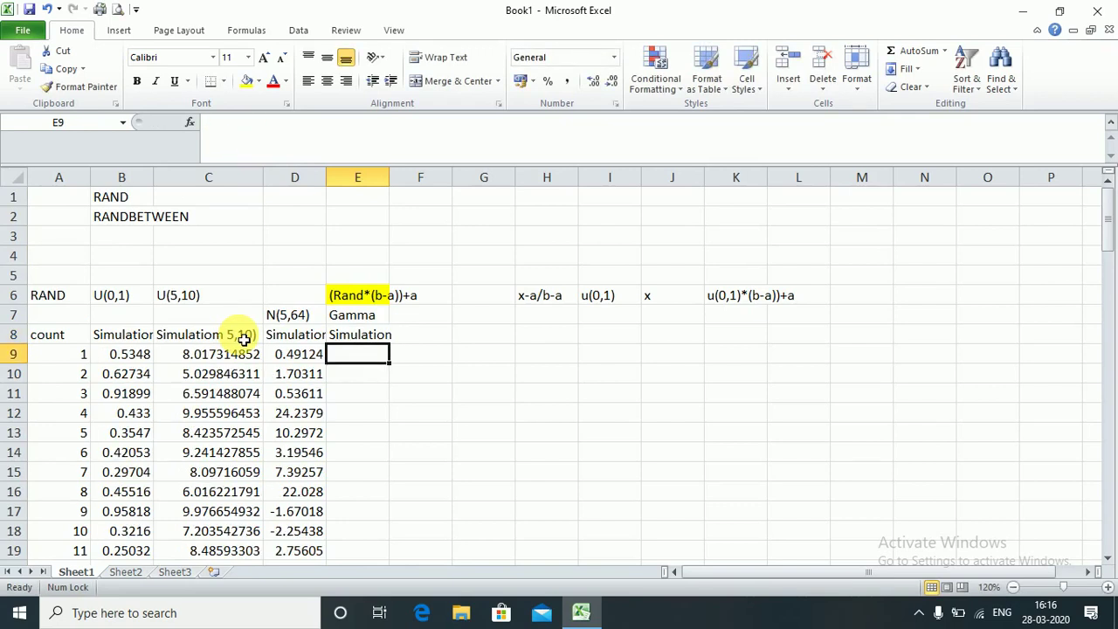
# Step: Enter =GAMMA.INV(RAND(),5,1/64) in cell E9
pyautogui.write('=gamm')
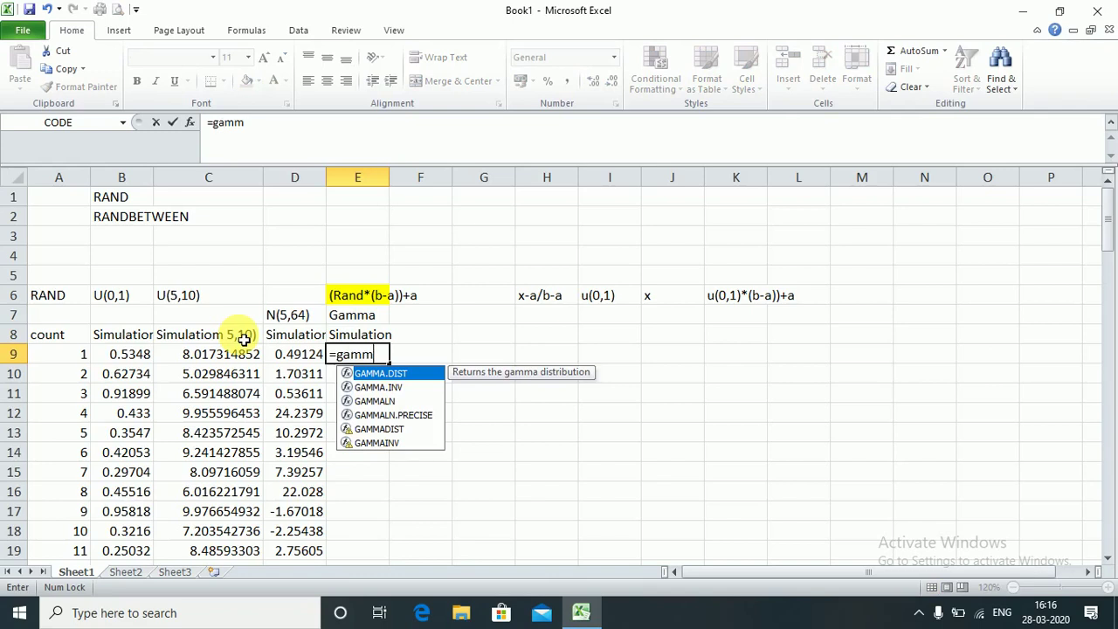
pyautogui.press('Down')
pyautogui.press('Tab')
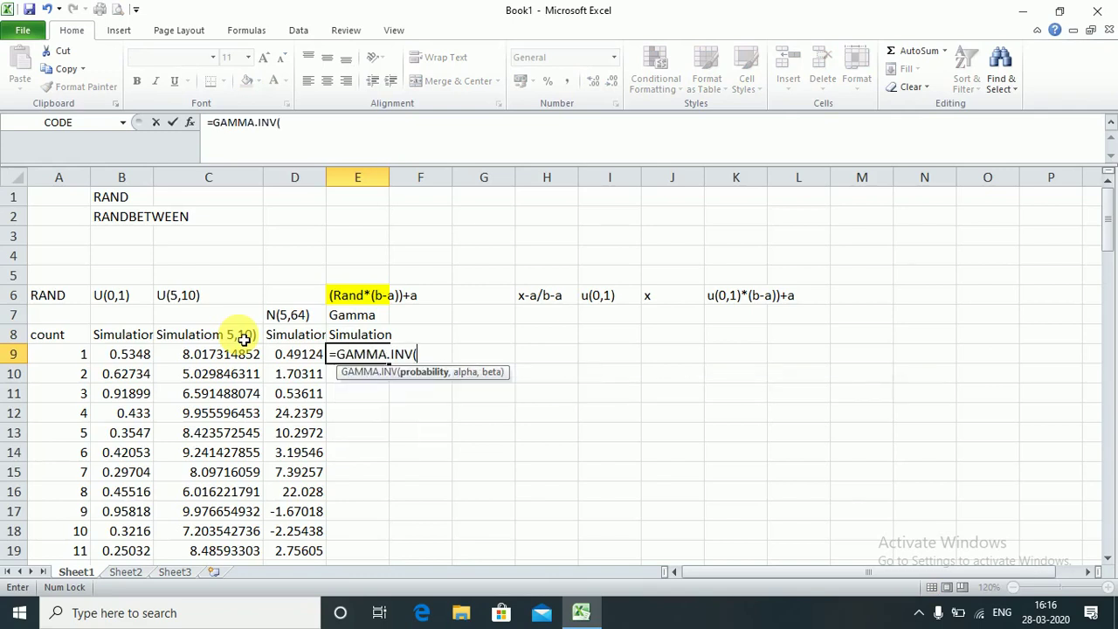
pyautogui.write('ran')
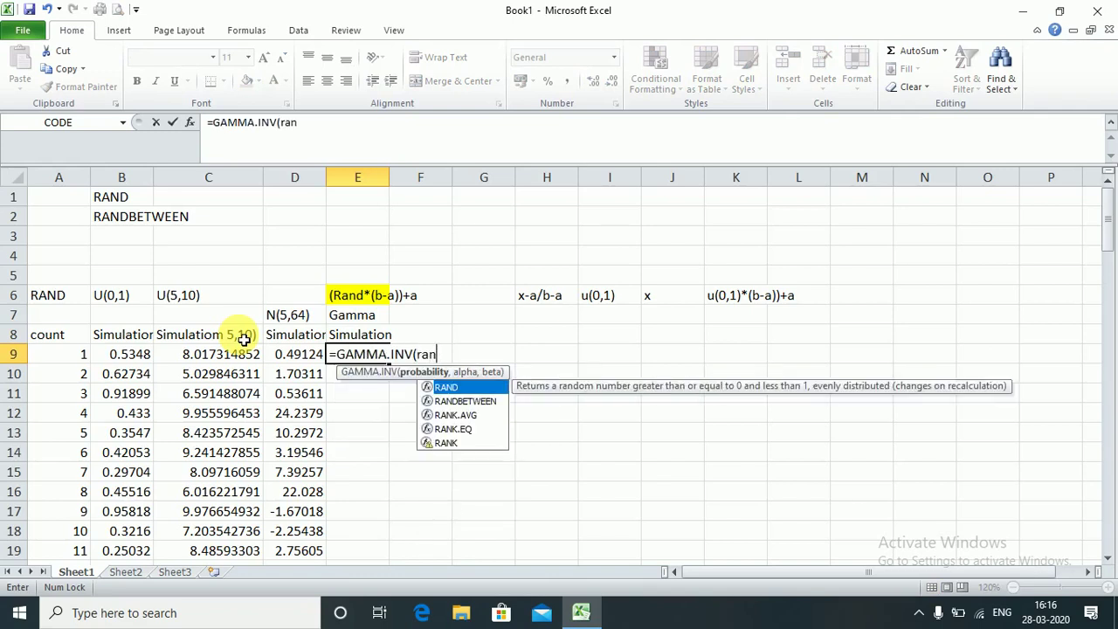
pyautogui.press('Tab')
pyautogui.write('),')
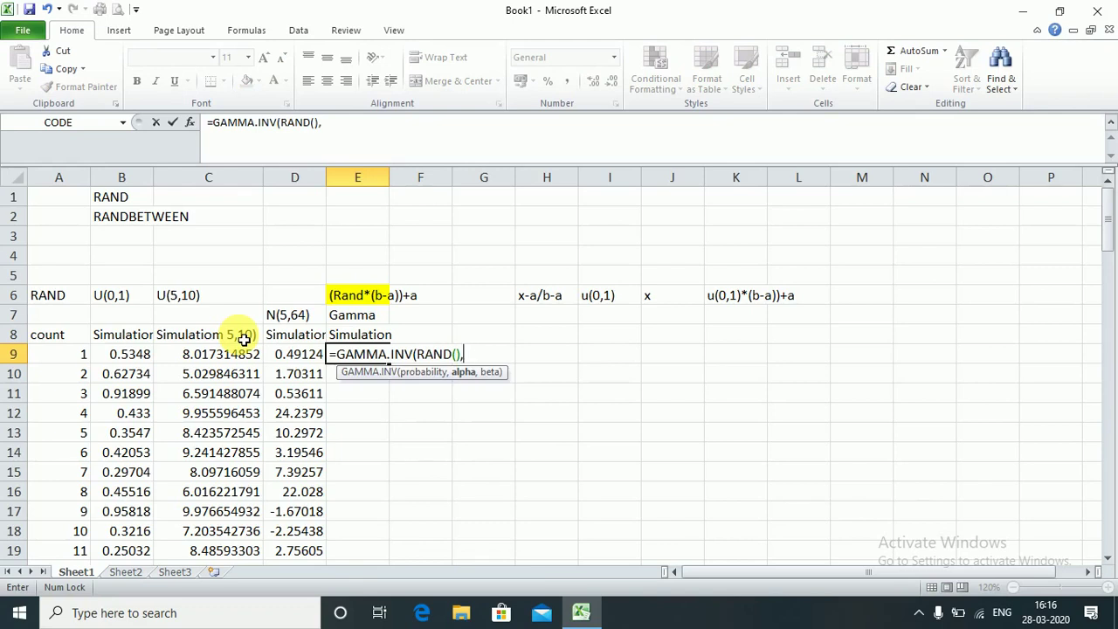
pyautogui.write('5,')
pyautogui.write('1/64')
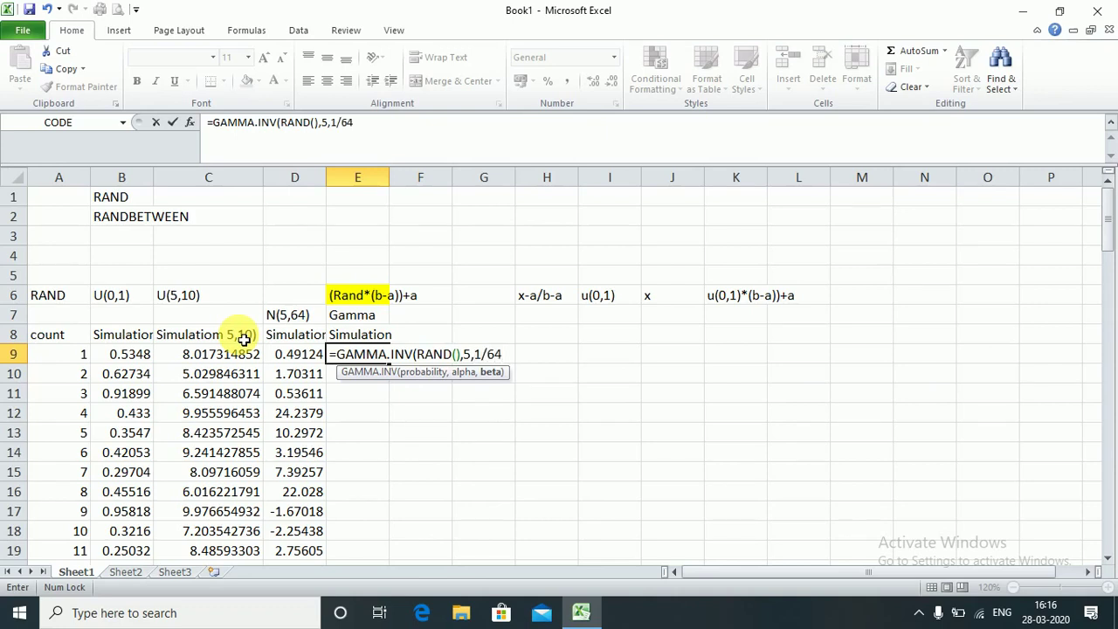
pyautogui.write(')')
pyautogui.press('Return')
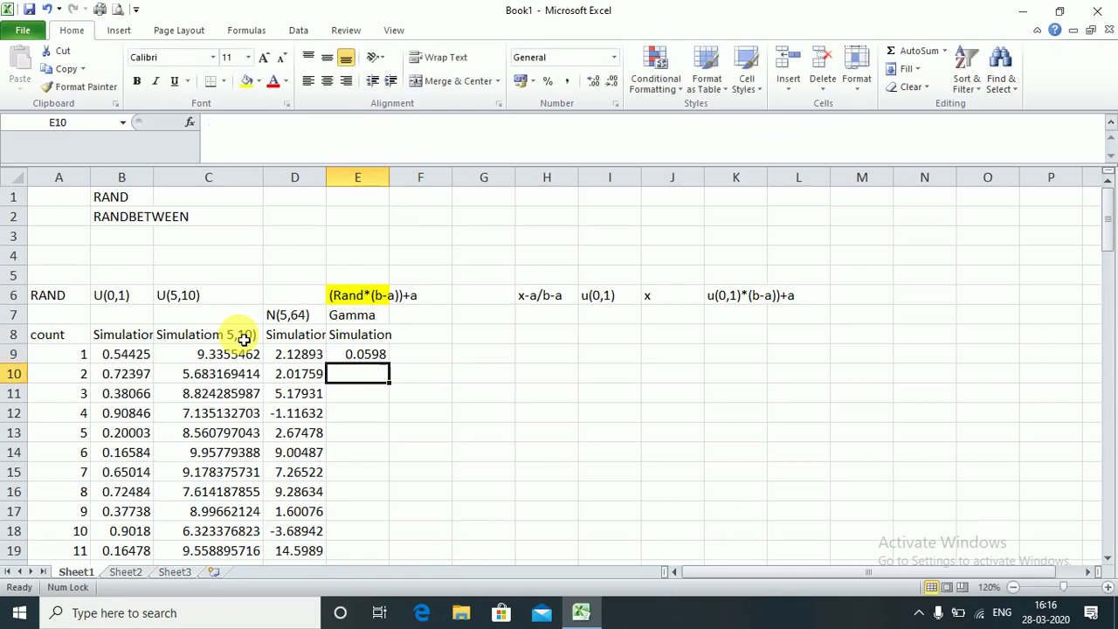
# Step: Fill the gamma formula down from E9 through E108
pyautogui.press('Up')
pyautogui.press('Left')
pyautogui.hotkey('ctrl', 'Down')
pyautogui.press('Right')
pyautogui.hotkey('ctrl', 'shift', 'Up')
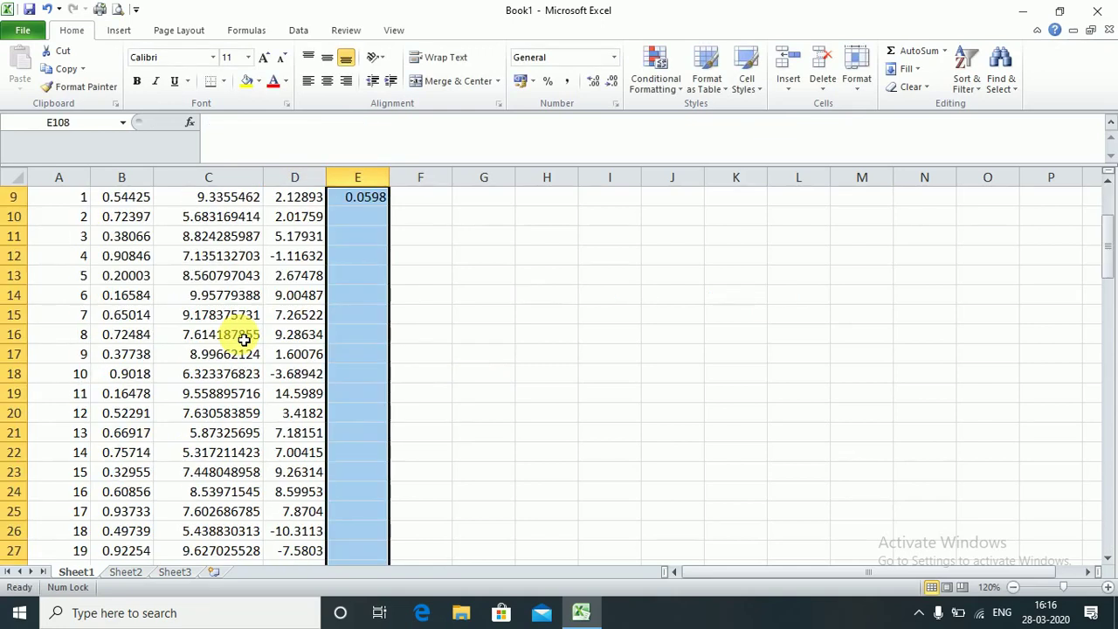
pyautogui.hotkey('ctrl', 'd')
pyautogui.hotkey('ctrl', 'Up')
pyautogui.hotkey('ctrl', 'Up')
pyautogui.press('Down')
pyautogui.press('Down')
pyautogui.press('Down')
pyautogui.press('Down')
pyautogui.press('Down')
pyautogui.press('Down')
pyautogui.press('Down')
pyautogui.press('Down')
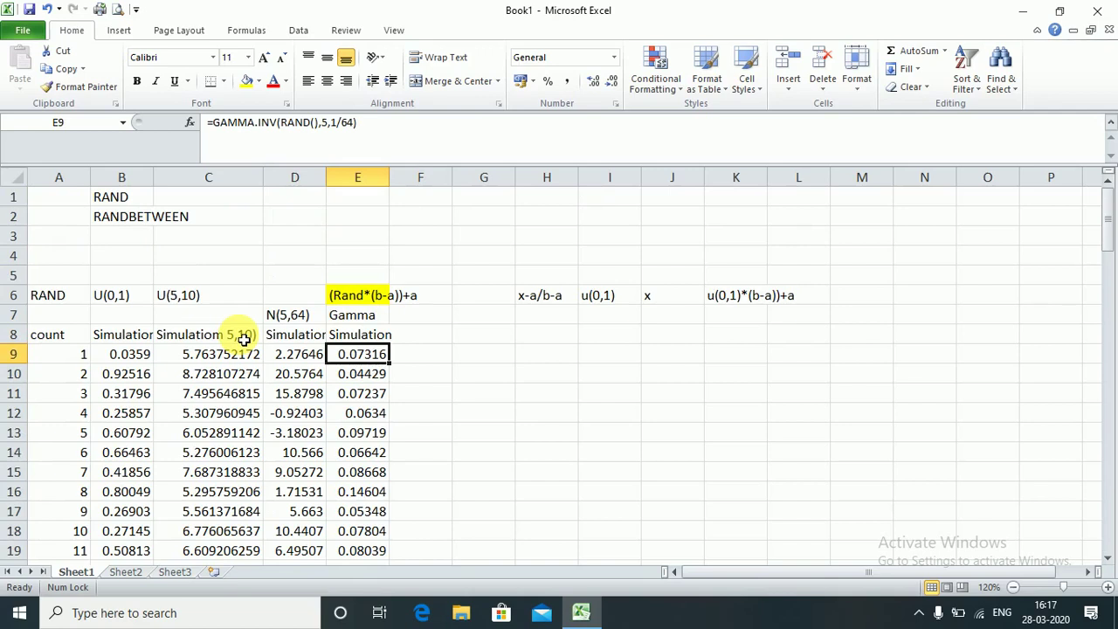
pyautogui.press('Up')
pyautogui.press('Up')
pyautogui.press('Right')
# Step: Type the label exponention into cell F7
pyautogui.write('e')
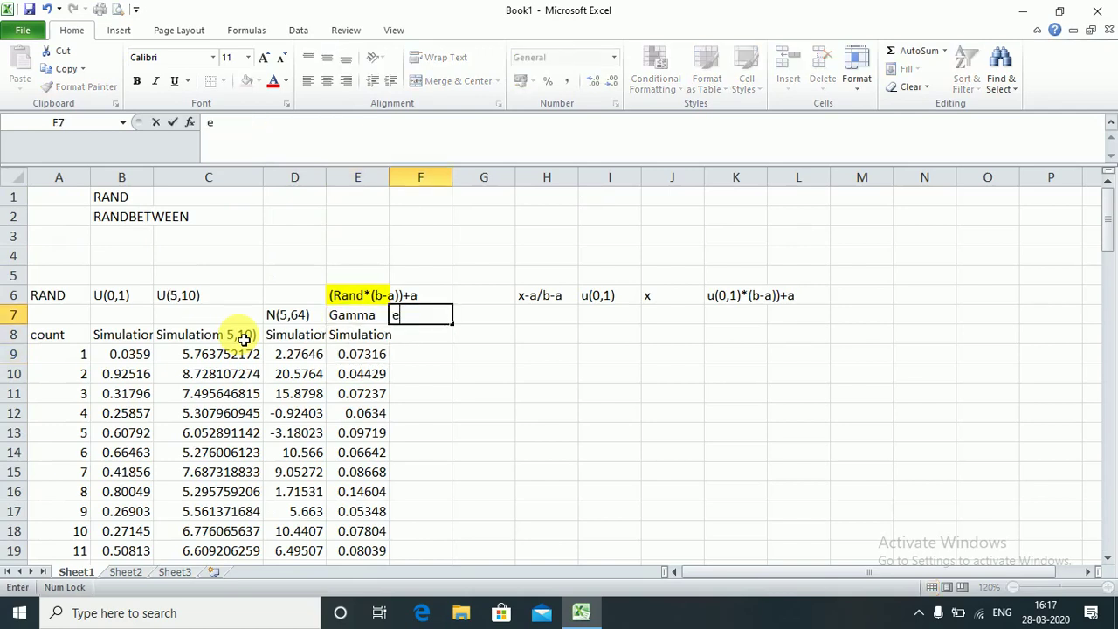
pyautogui.write('xponention')
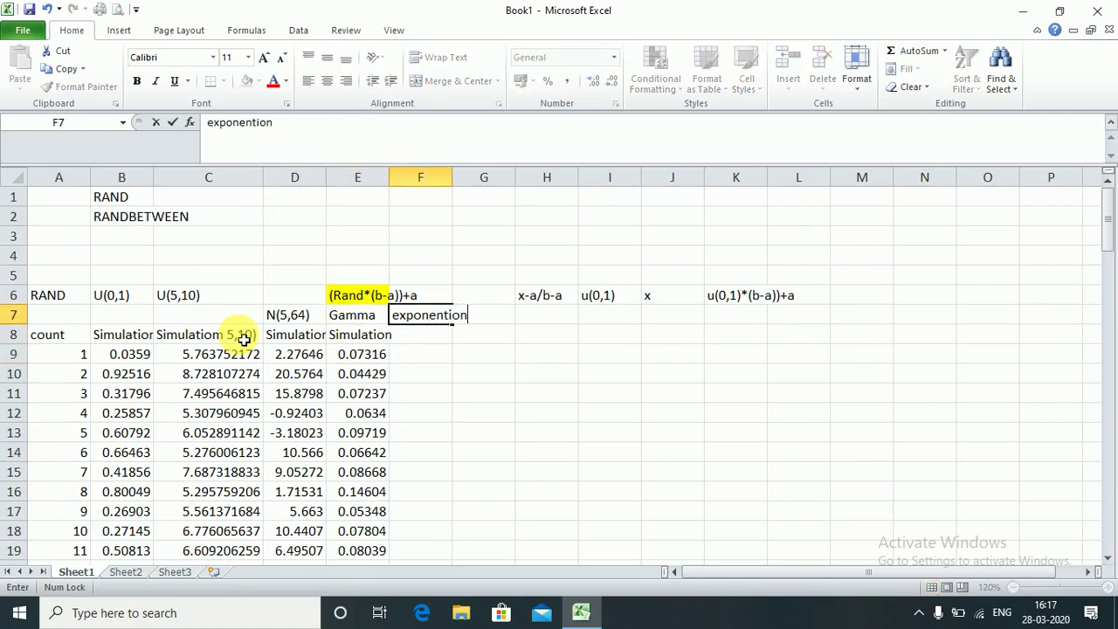
pyautogui.press('Return')
pyautogui.write('=')
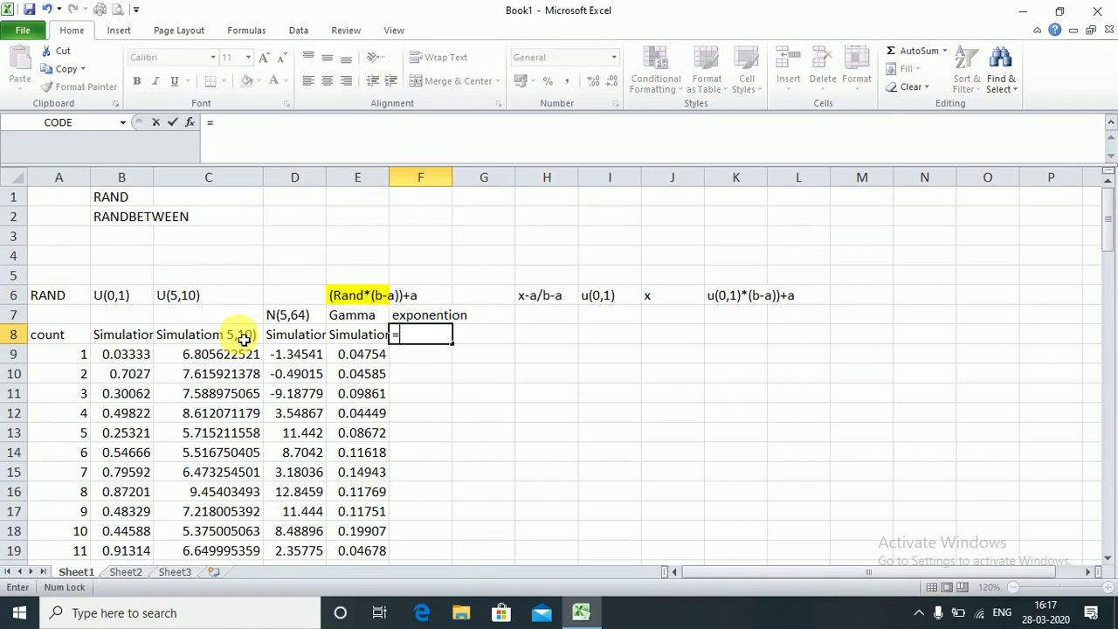
pyautogui.press('Escape')
pyautogui.press('Down')
# Step: Copy the Simulation heading from E8 into F8
pyautogui.press('Left')
pyautogui.press('Up')
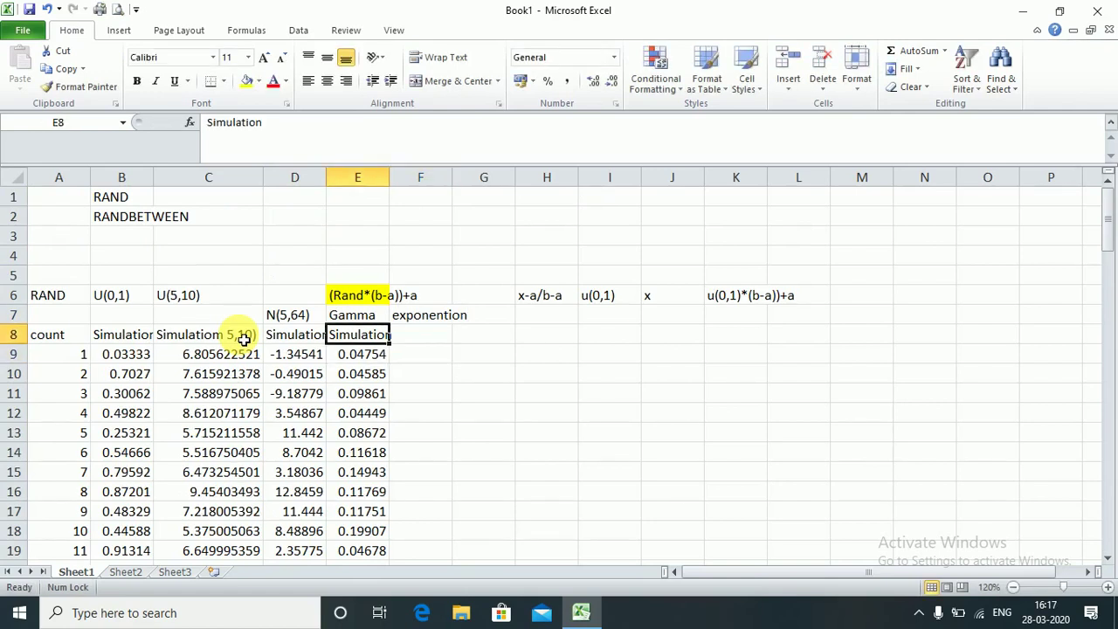
pyautogui.hotkey('ctrl', 'c')
pyautogui.press('Right')
pyautogui.hotkey('ctrl', 'v')
pyautogui.press('Down')
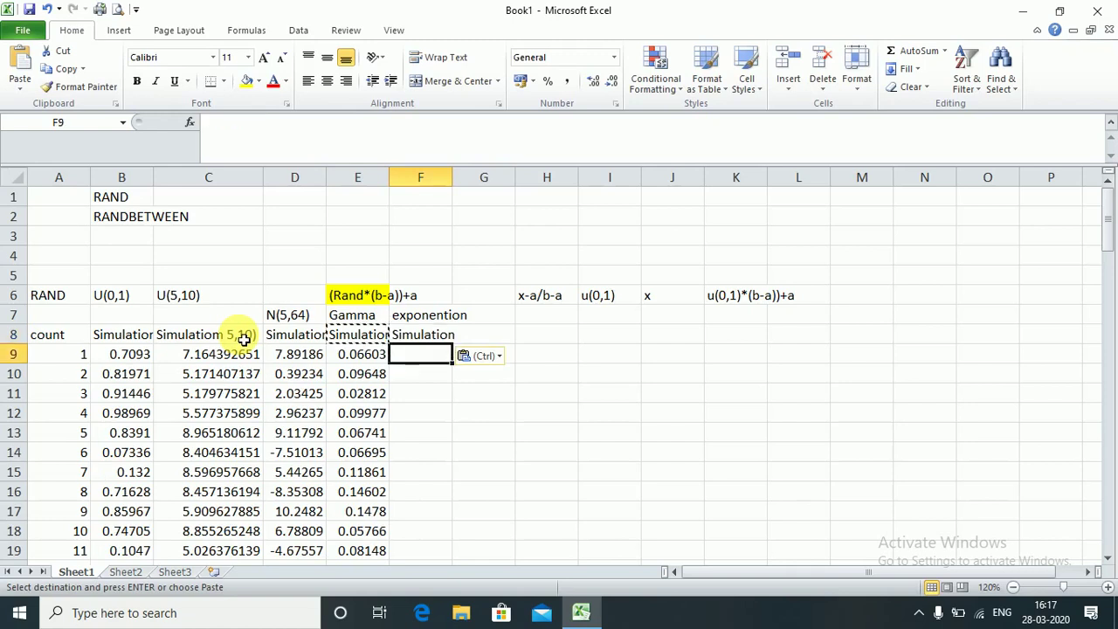
pyautogui.press('Escape')
# Step: Look through the EXPON function suggestions in F9, then cancel the entry
pyautogui.write('=')
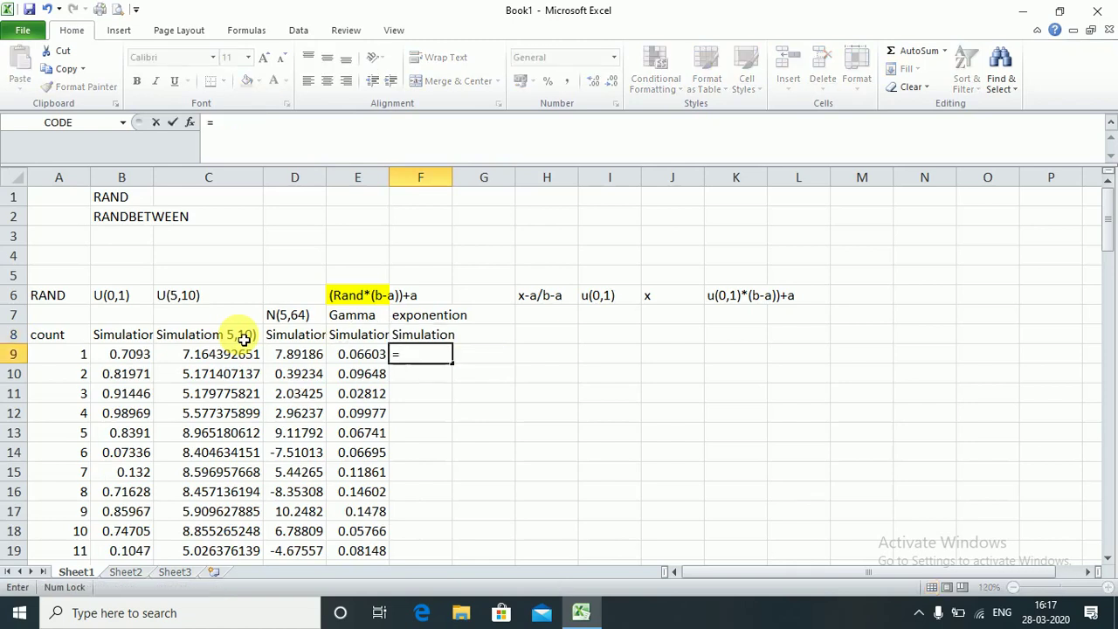
pyautogui.write('ex')
pyautogui.press('Down')
pyautogui.press('Down')
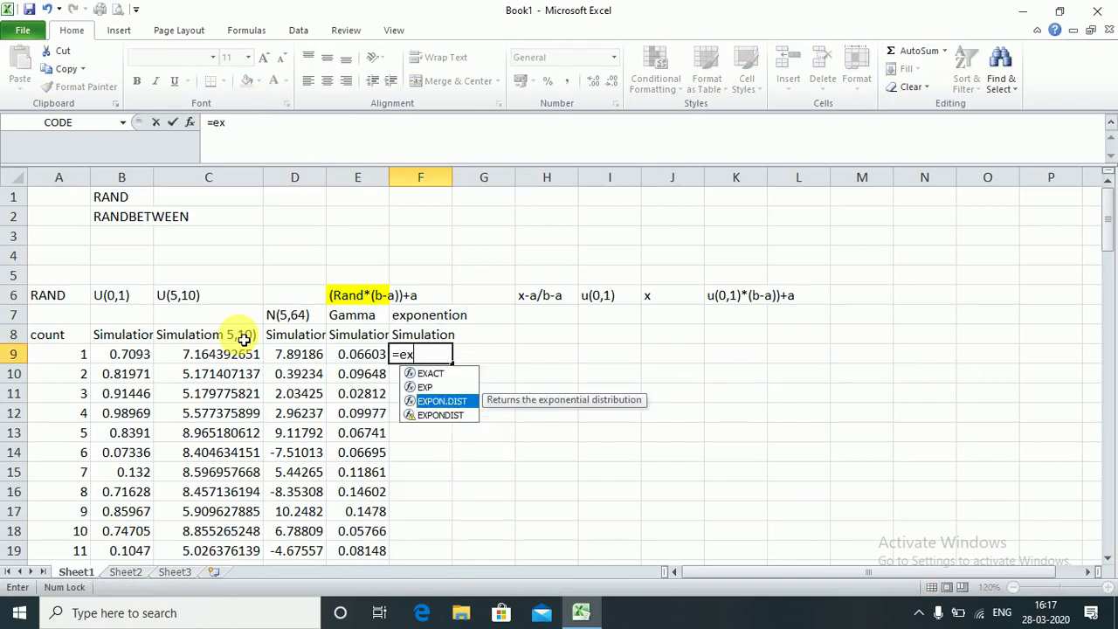
pyautogui.press('Up')
pyautogui.press('Down')
pyautogui.press('Down')
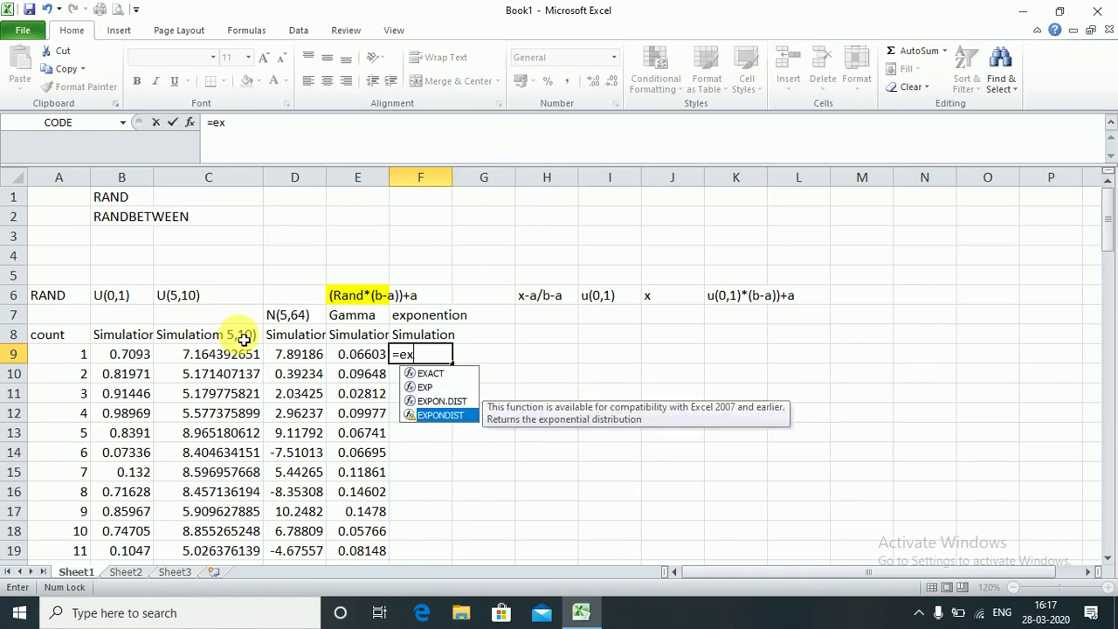
pyautogui.press('Up')
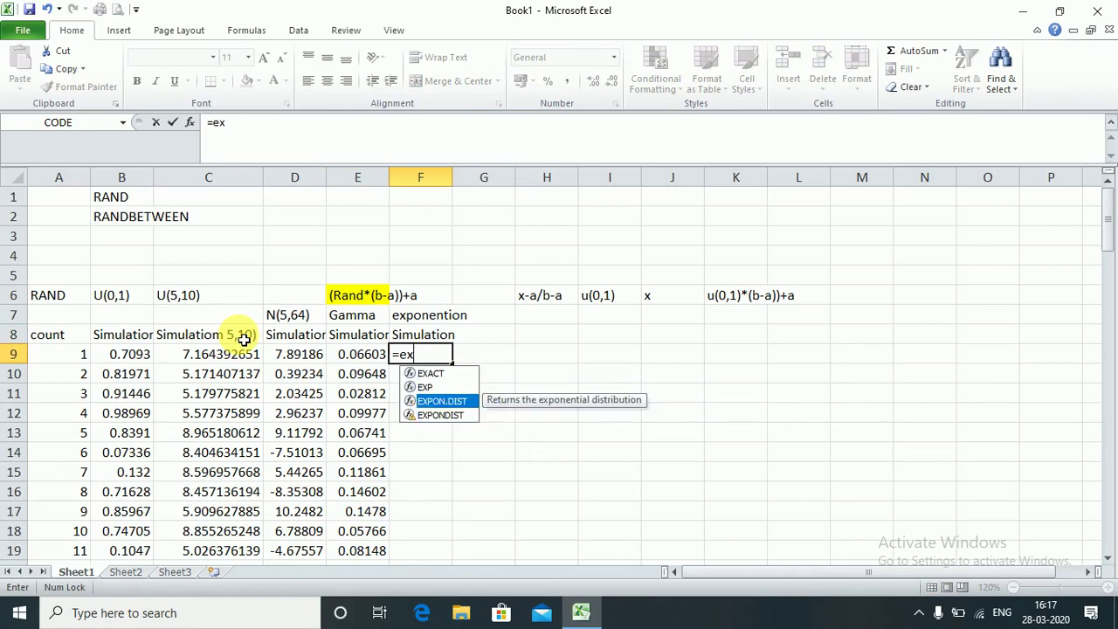
pyautogui.press('Escape')
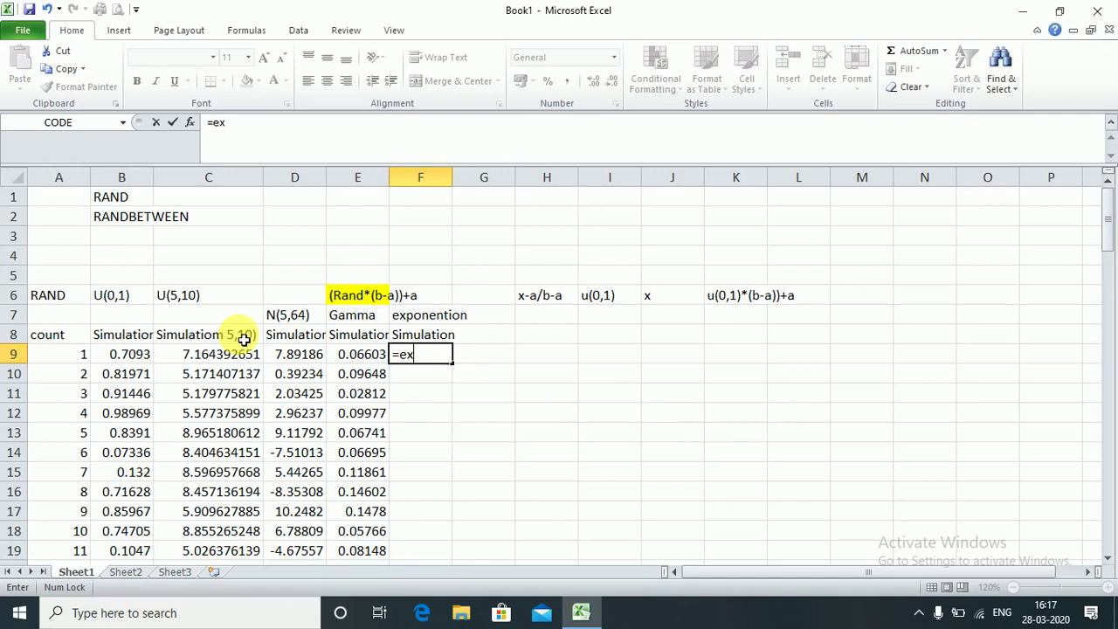
pyautogui.press('Escape')
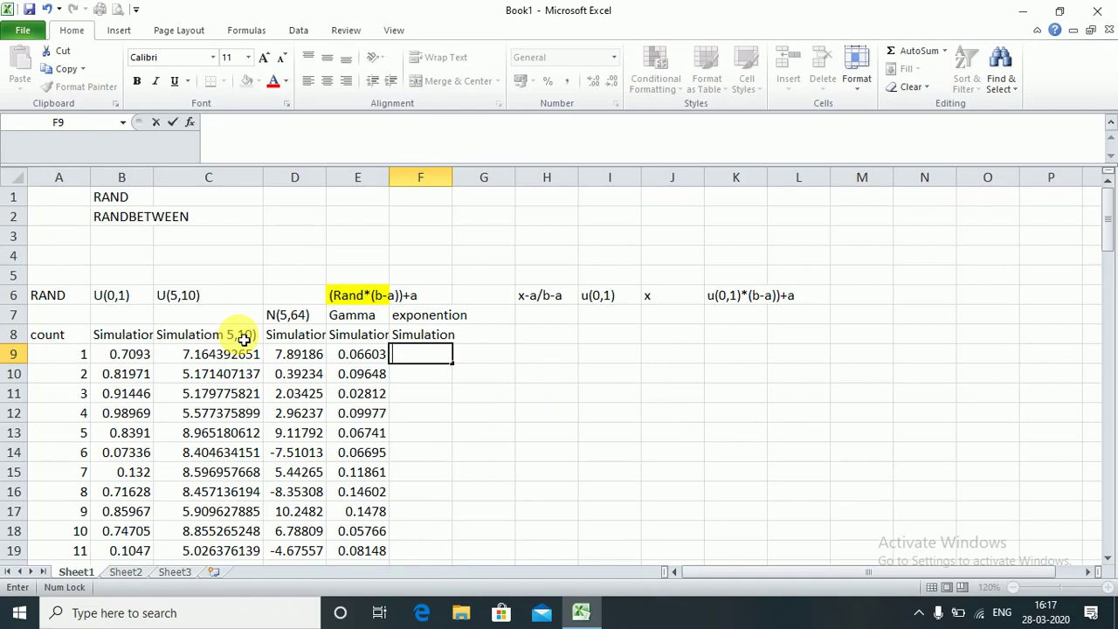
# Step: Enter =1/5) in F9 and decline Excel's correction, producing a formula error
pyautogui.write('=')
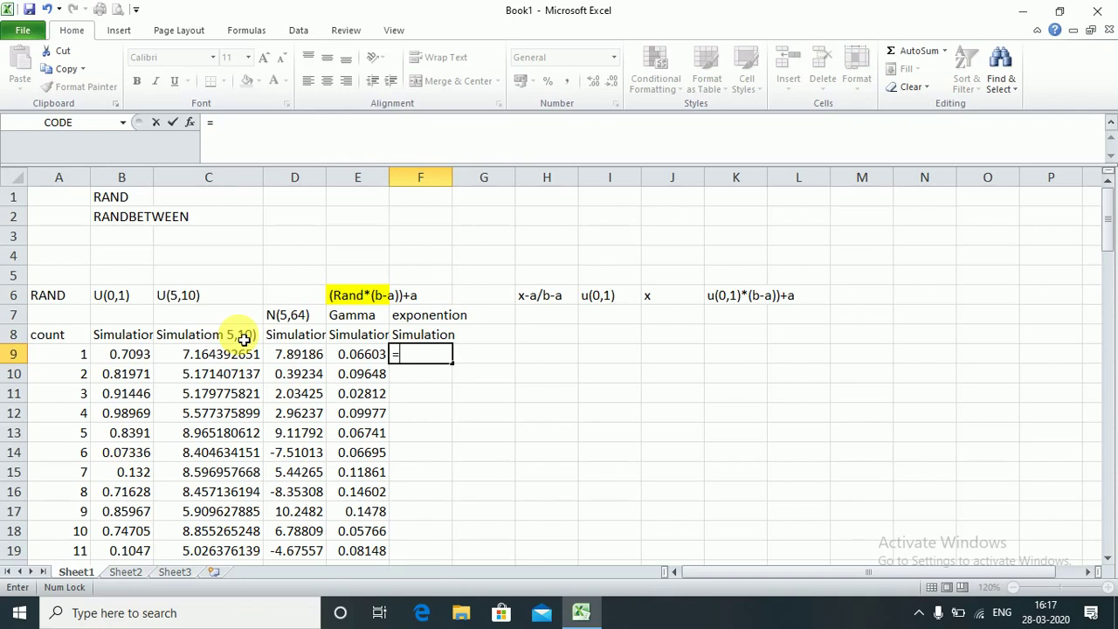
pyautogui.write('1/5)')
pyautogui.press('Return')
pyautogui.press('Return')
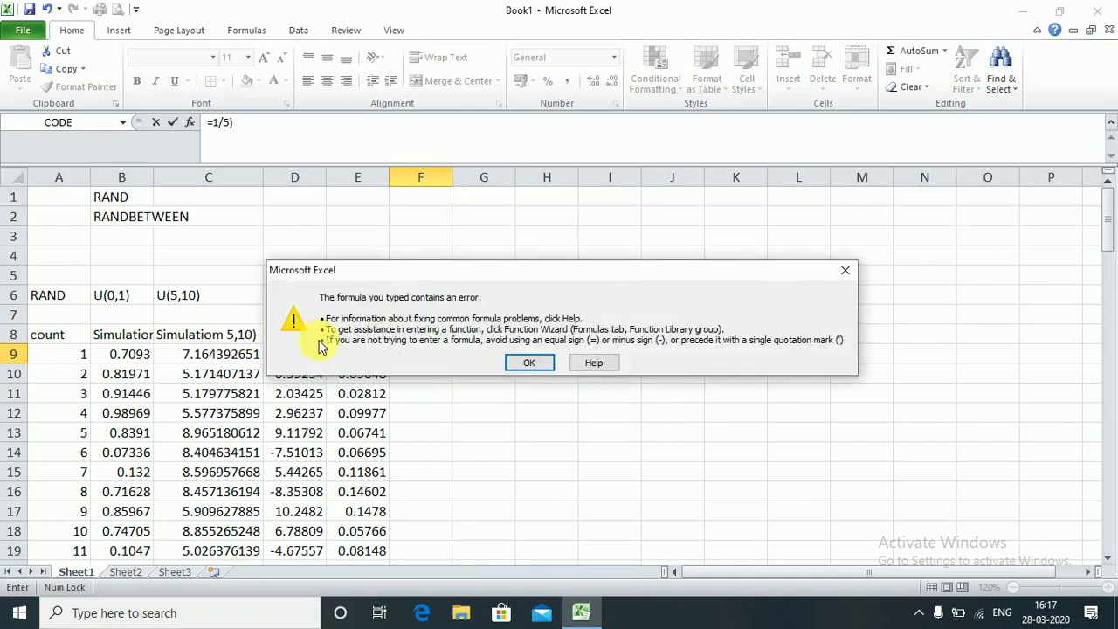
pyautogui.press('Return')
# Step: Complete F9's formula as =-(1/5)*LOG(RAND())
pyautogui.click(399, 354)
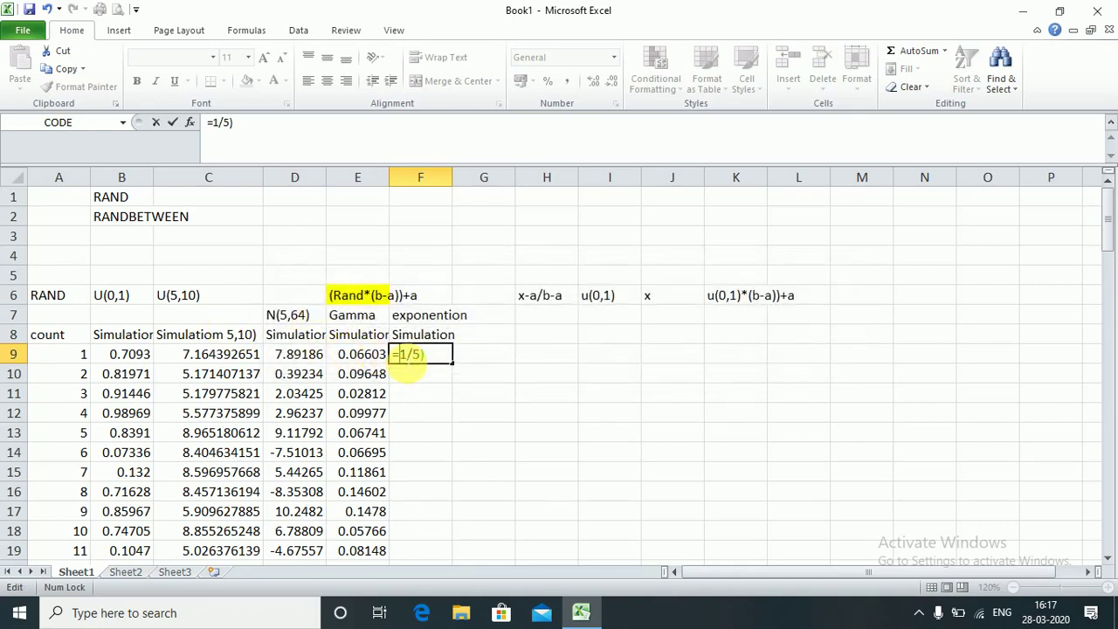
pyautogui.write('(')
pyautogui.press('End')
pyautogui.write('*log')
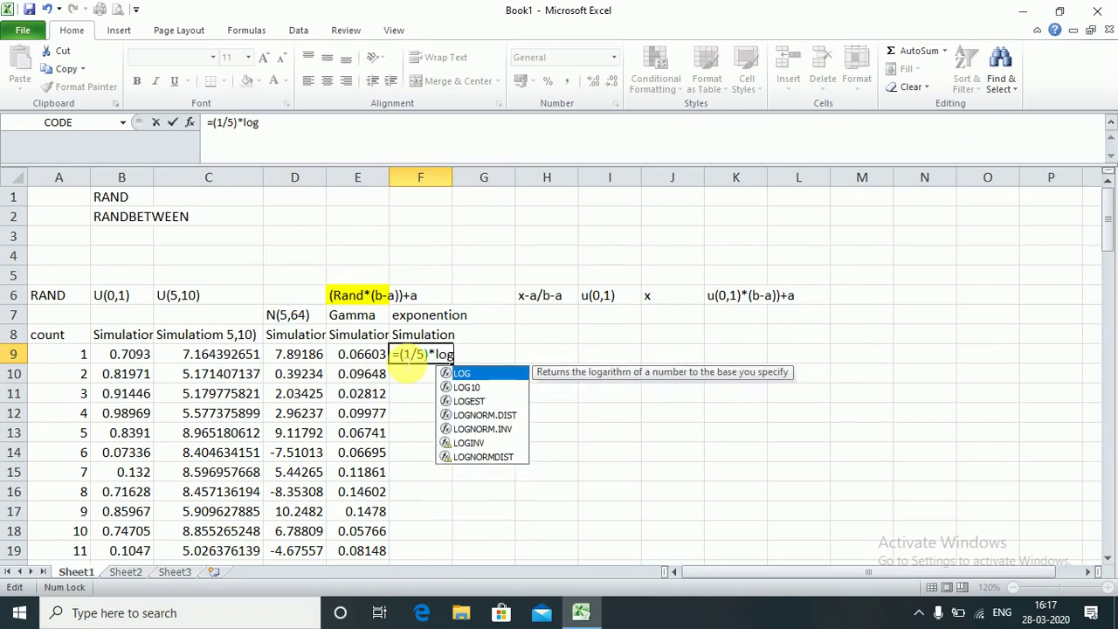
pyautogui.press('Tab')
pyautogui.write('ram')
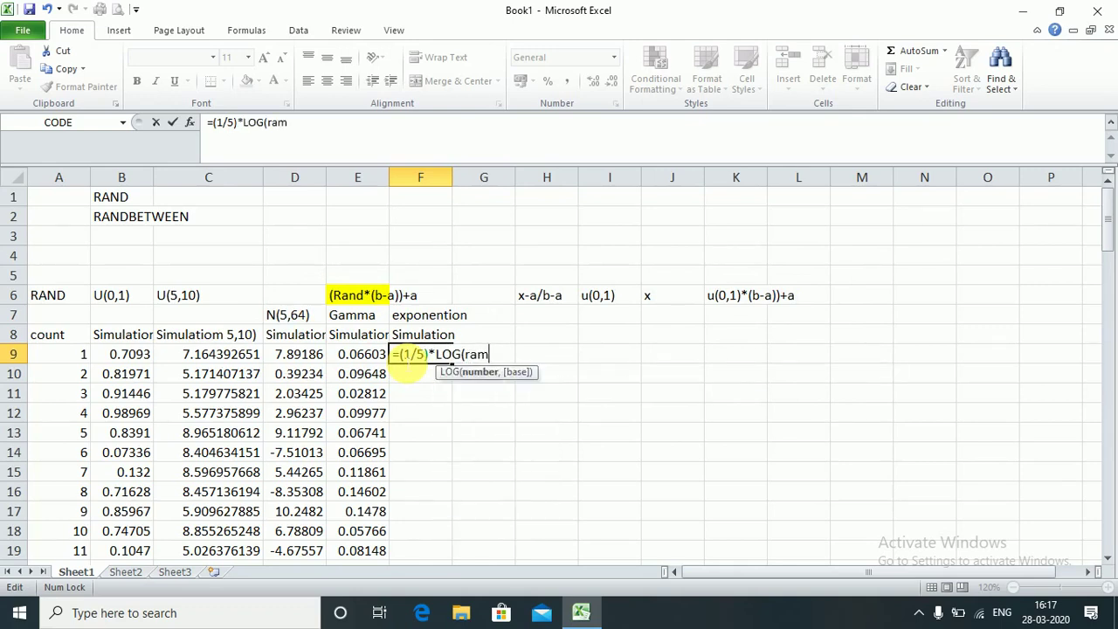
pyautogui.press('BackSpace')
pyautogui.press('capslock')
pyautogui.press('capslock')
pyautogui.write('n')
pyautogui.press('BackSpace')
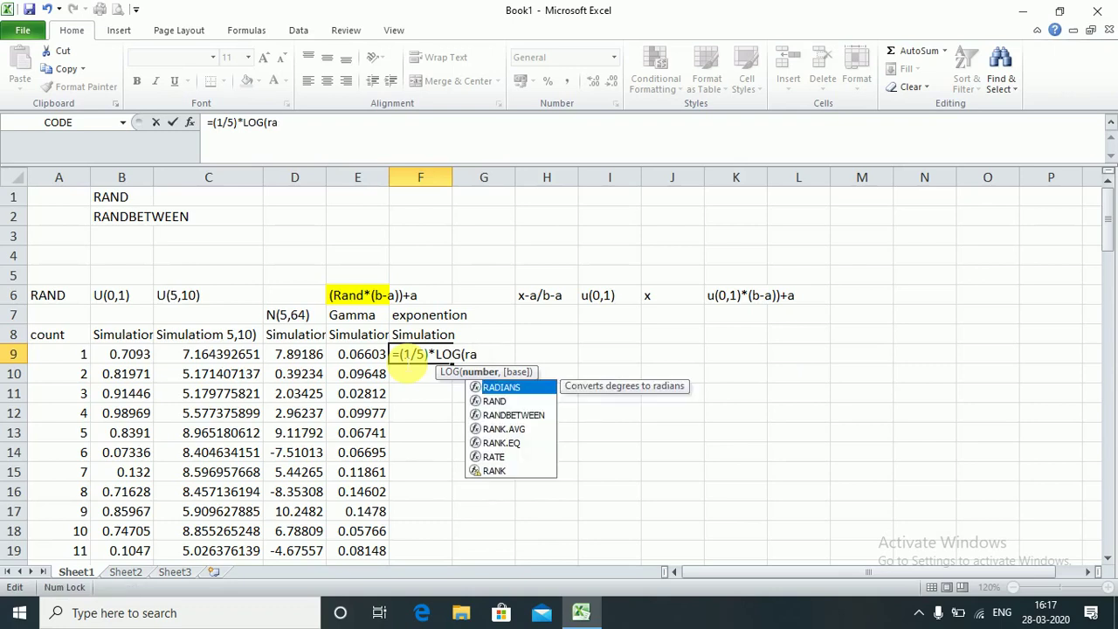
pyautogui.press('Down')
pyautogui.press('Tab')
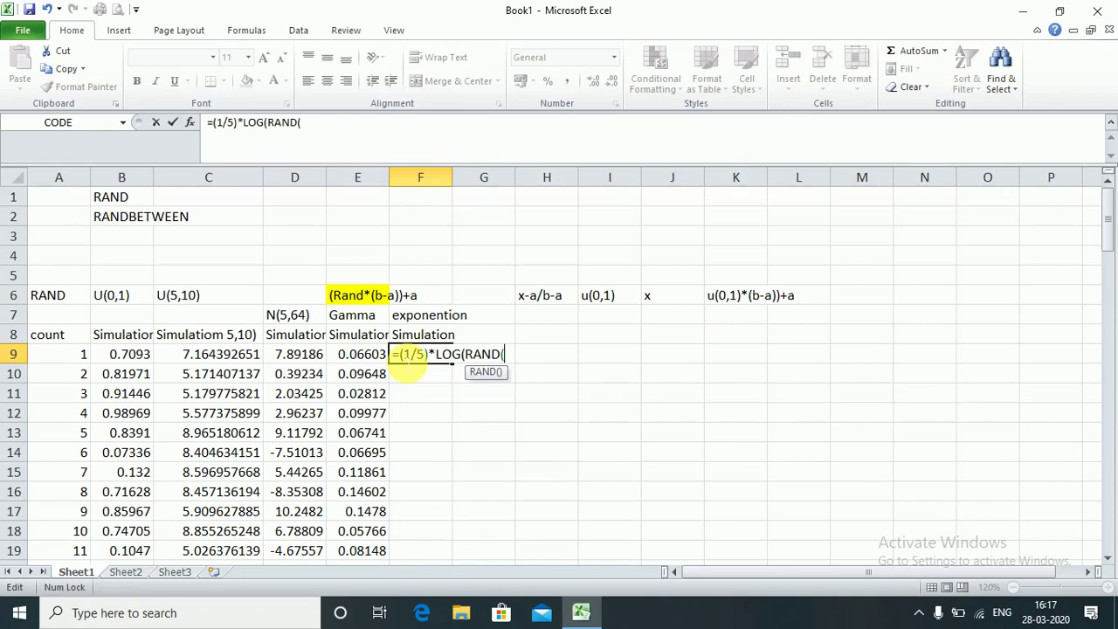
pyautogui.write('))')
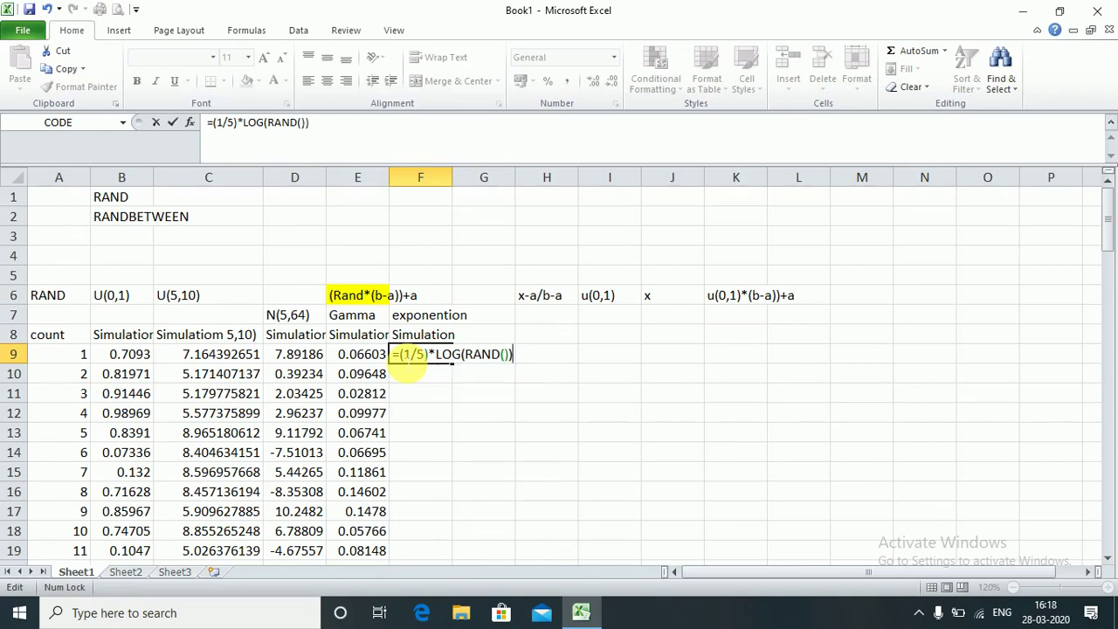
pyautogui.click(400, 357)
pyautogui.write('-')
pyautogui.press('Return')
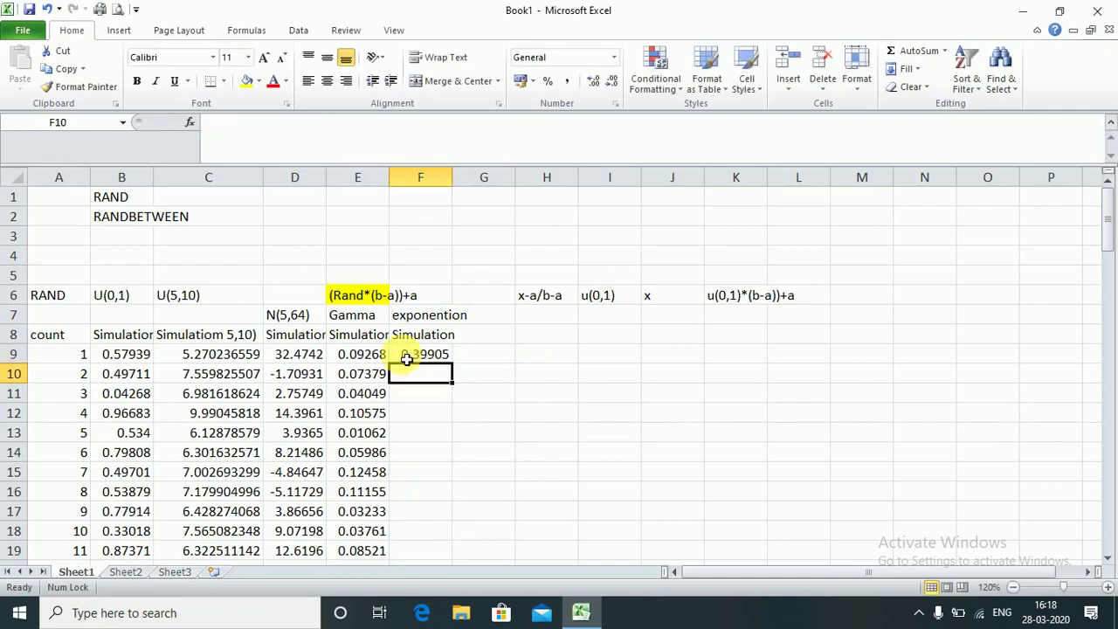
# Step: Fill the exponential formula down from F9 through F108
pyautogui.press('Up')
pyautogui.press('Left')
pyautogui.hotkey('ctrl', 'Down')
pyautogui.press('Right')
pyautogui.hotkey('ctrl', 'shift', 'Up')
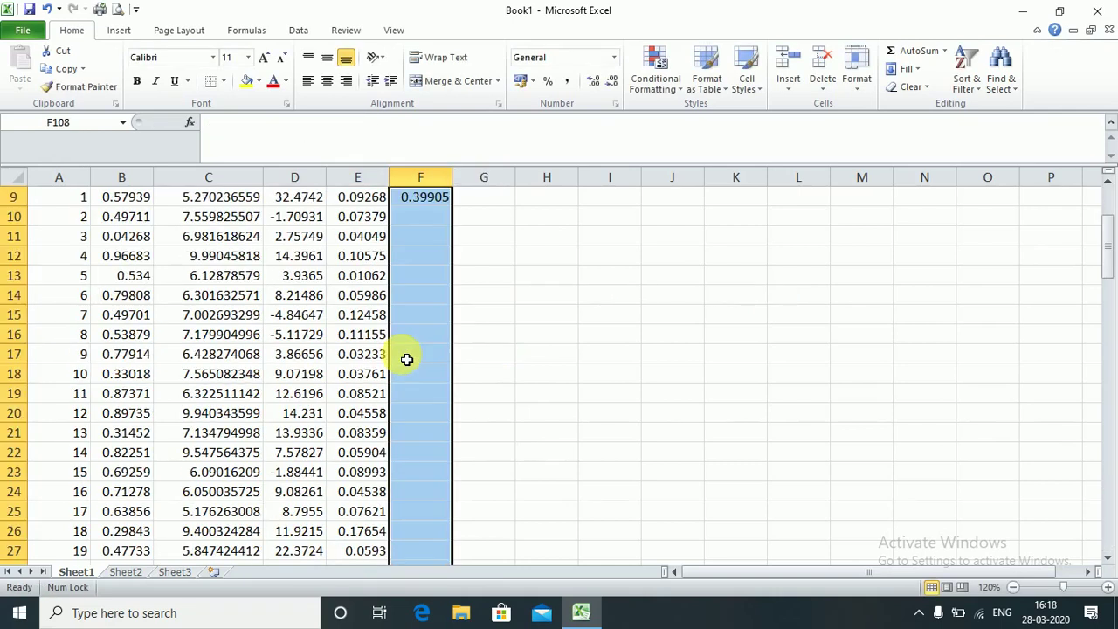
pyautogui.hotkey('ctrl', 'd')
# Step: Check F9's formula in edit mode to confirm it is correct
pyautogui.press('Up')
pyautogui.press('Up')
pyautogui.press('Up')
pyautogui.press('Up')
pyautogui.press('Up')
pyautogui.press('Up')
pyautogui.press('Up')
pyautogui.press('Up')
pyautogui.press('Down')
pyautogui.press('Down')
pyautogui.press('Down')
pyautogui.press('Down')
pyautogui.press('Down')
pyautogui.press('Down')
pyautogui.press('Down')
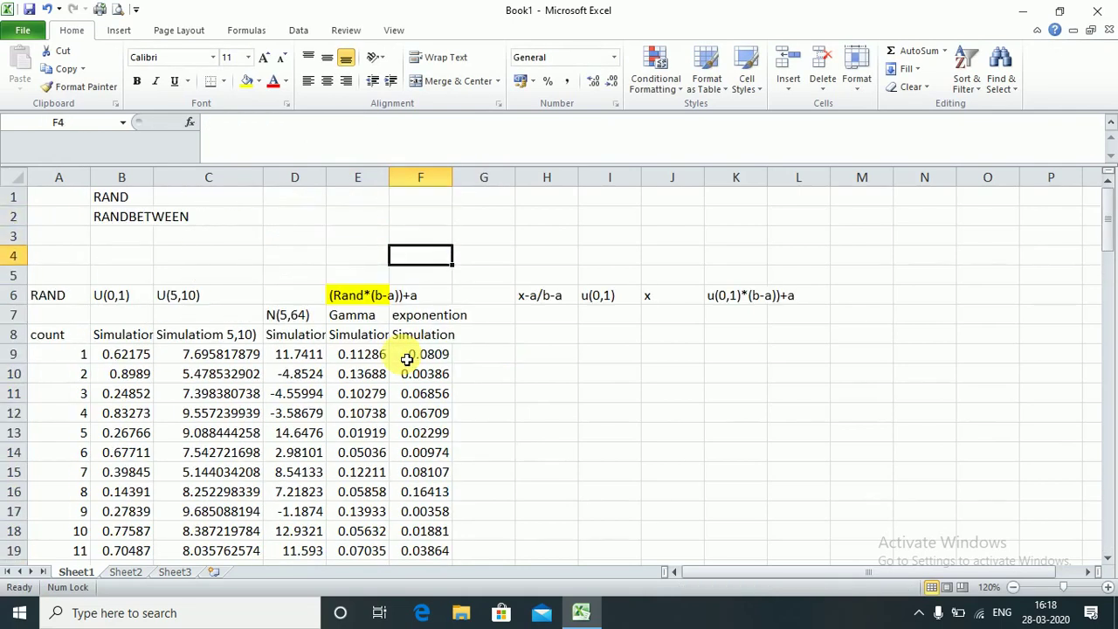
pyautogui.press('Down')
pyautogui.press('Up')
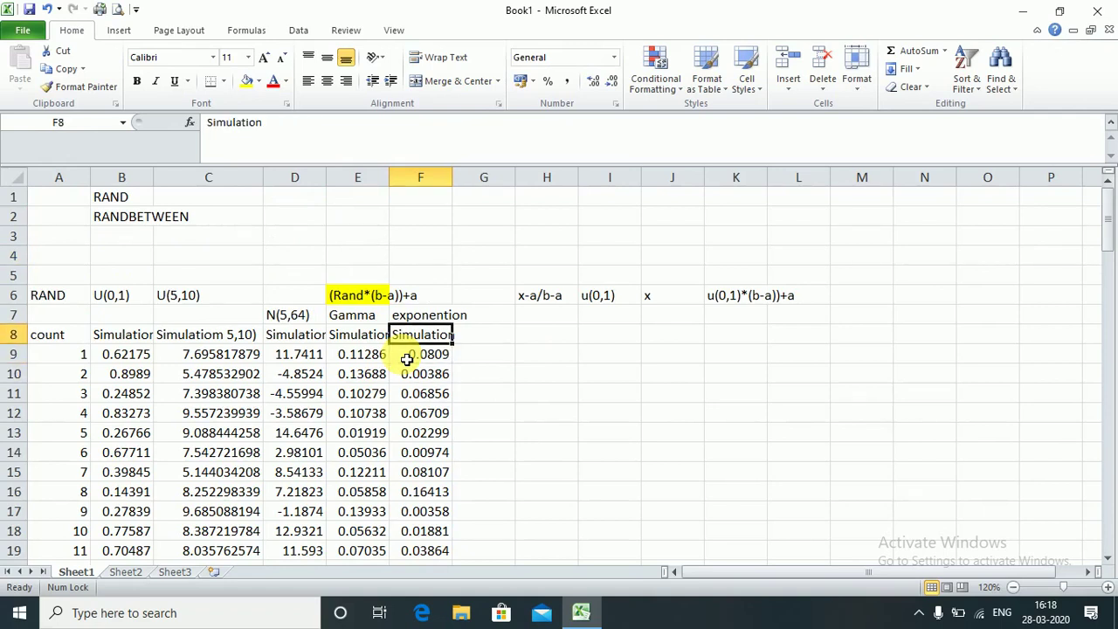
pyautogui.press('Down')
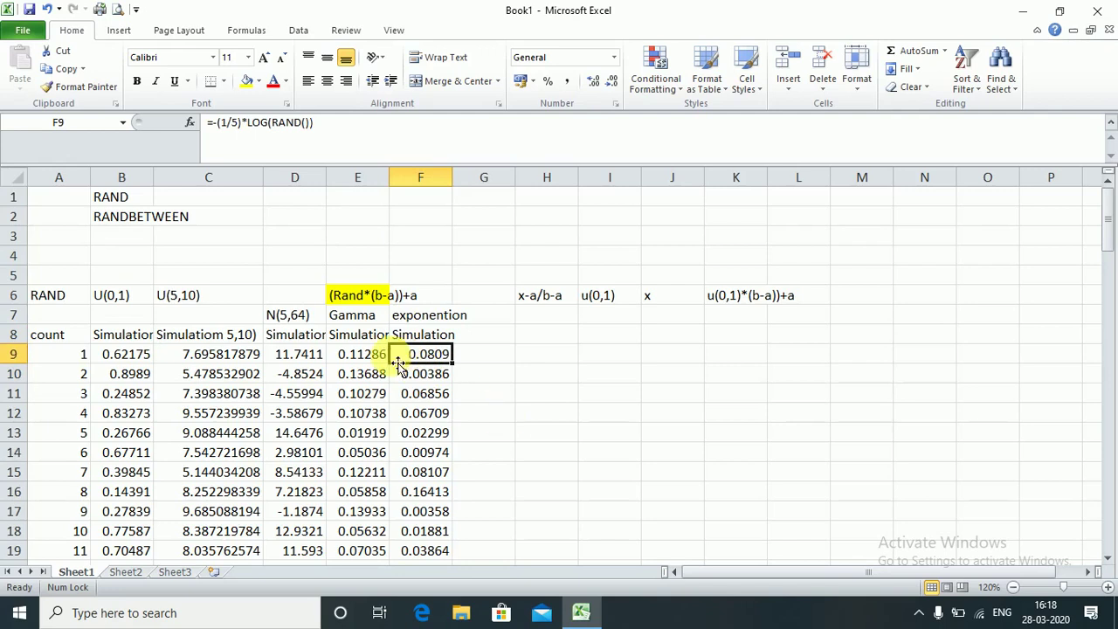
pyautogui.doubleClick(423, 355)
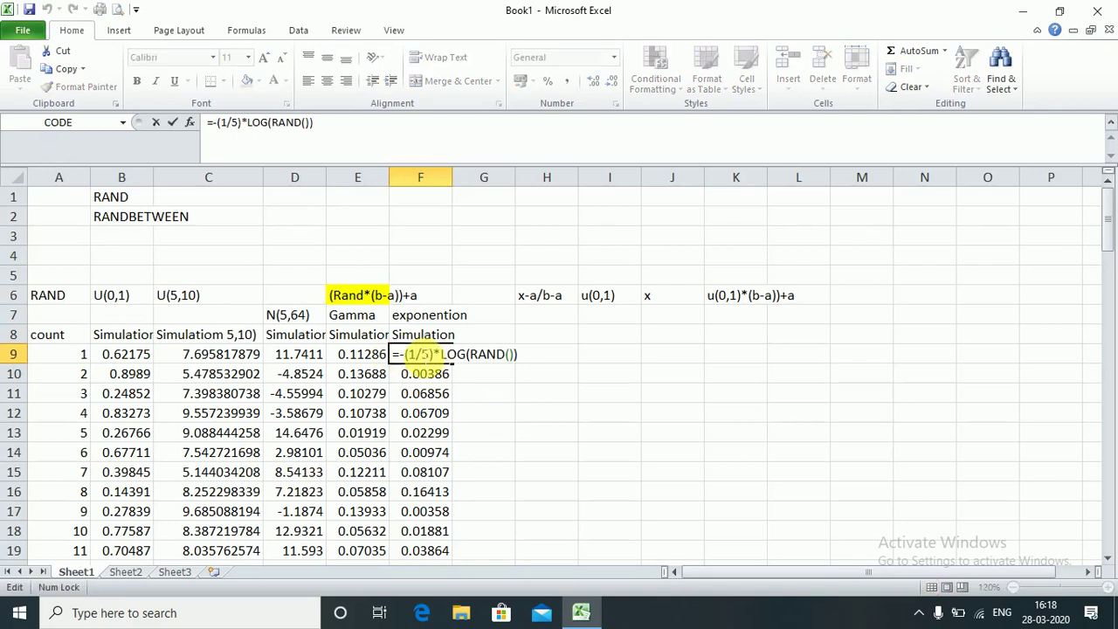
pyautogui.press('Escape')
# Step: Put x in J7 and enter =(-1/lambda)*log(u(0,1)) in K7
pyautogui.click(670, 320)
pyautogui.write('x')
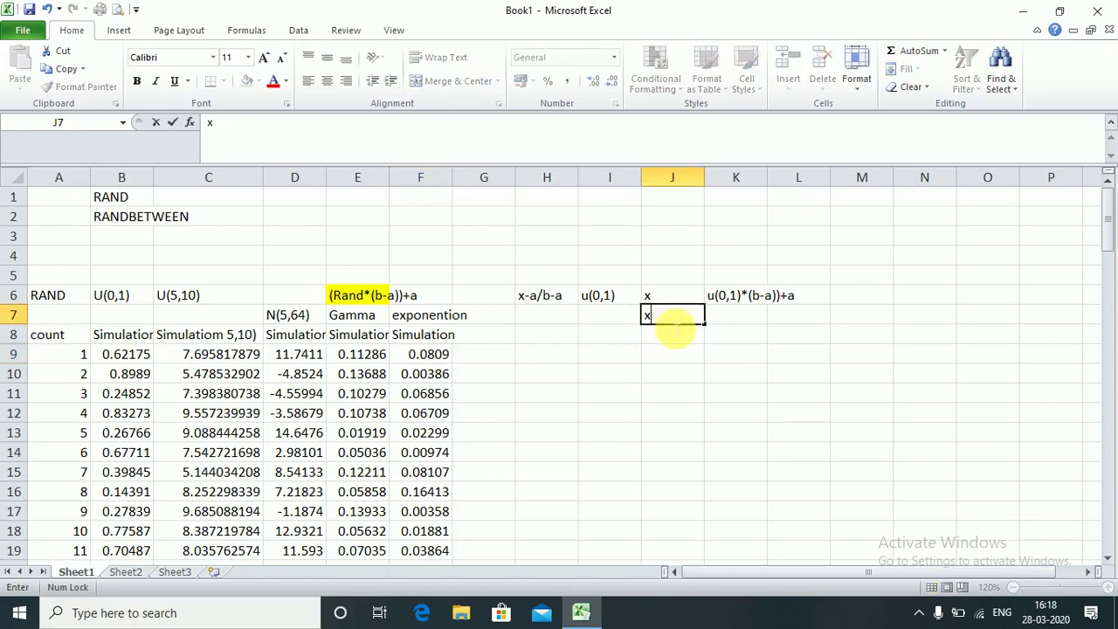
pyautogui.press('Tab')
pyautogui.write('=')
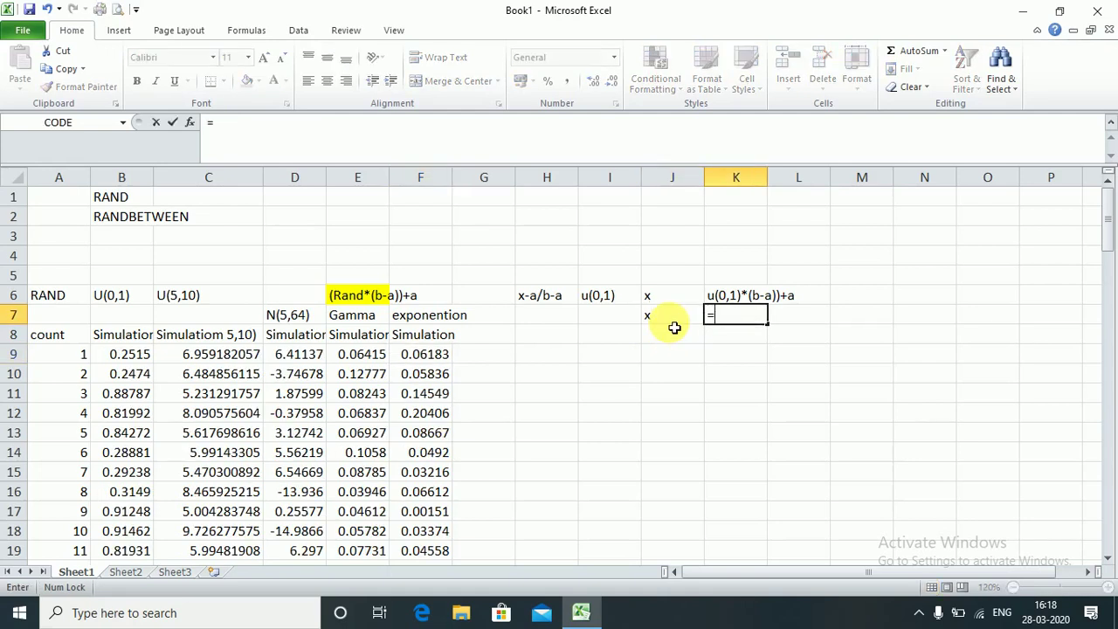
pyautogui.write('(-1/lambd')
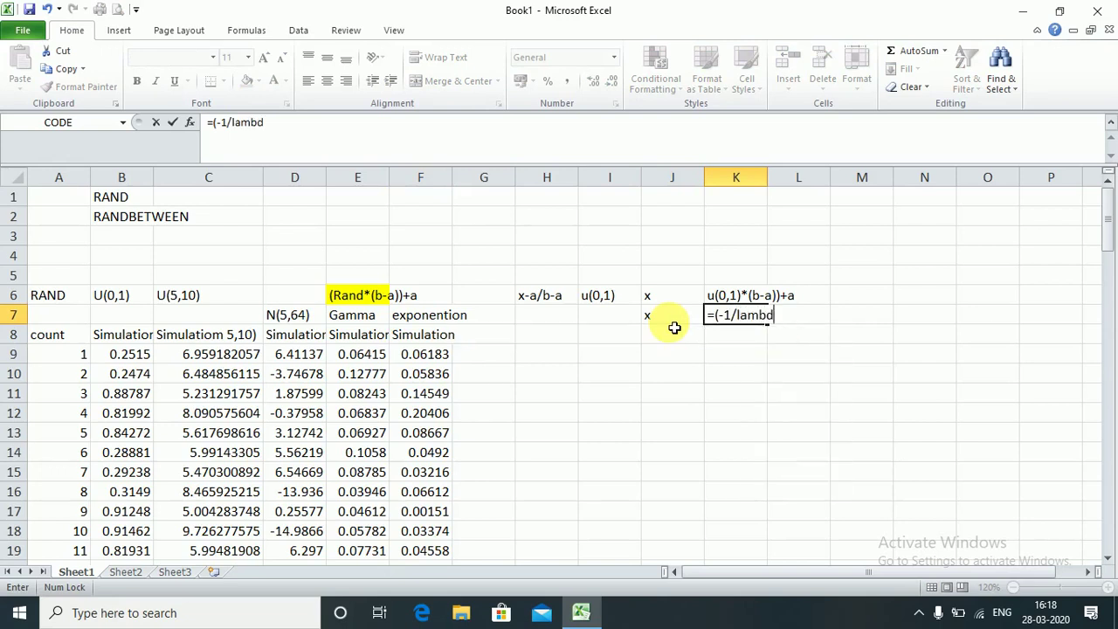
pyautogui.write('a)*lo')
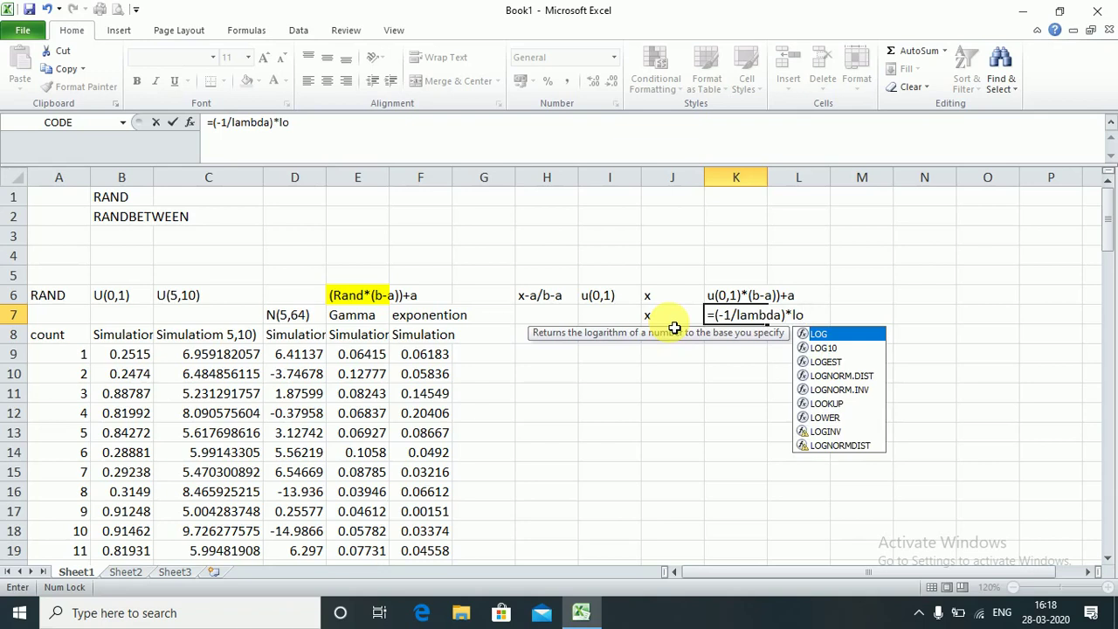
pyautogui.write('gu')
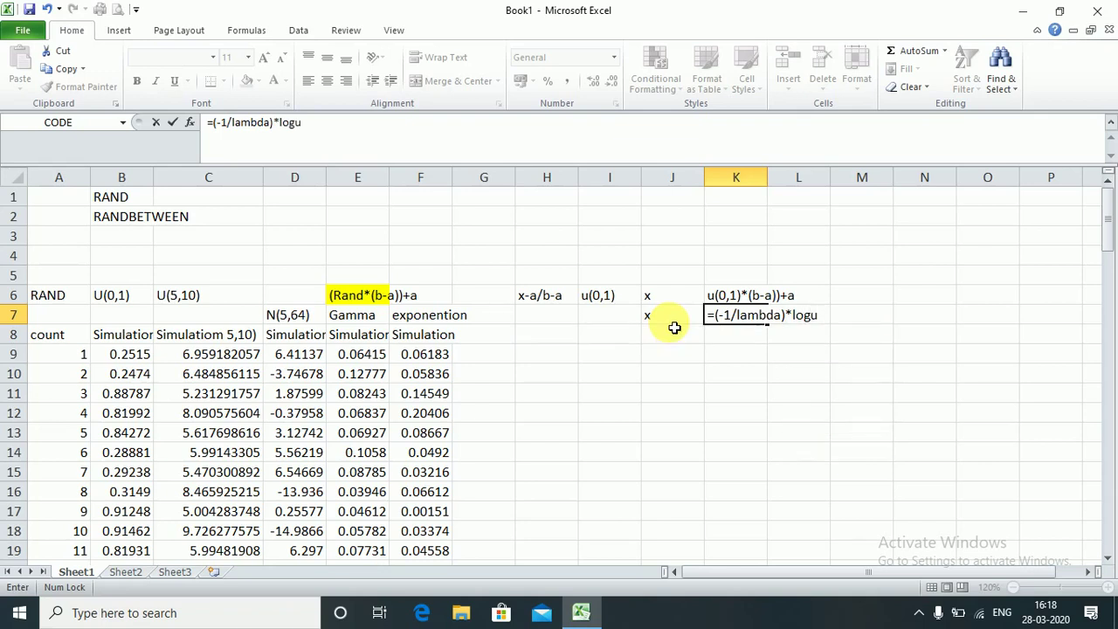
pyautogui.press('BackSpace')
pyautogui.write('(u(')
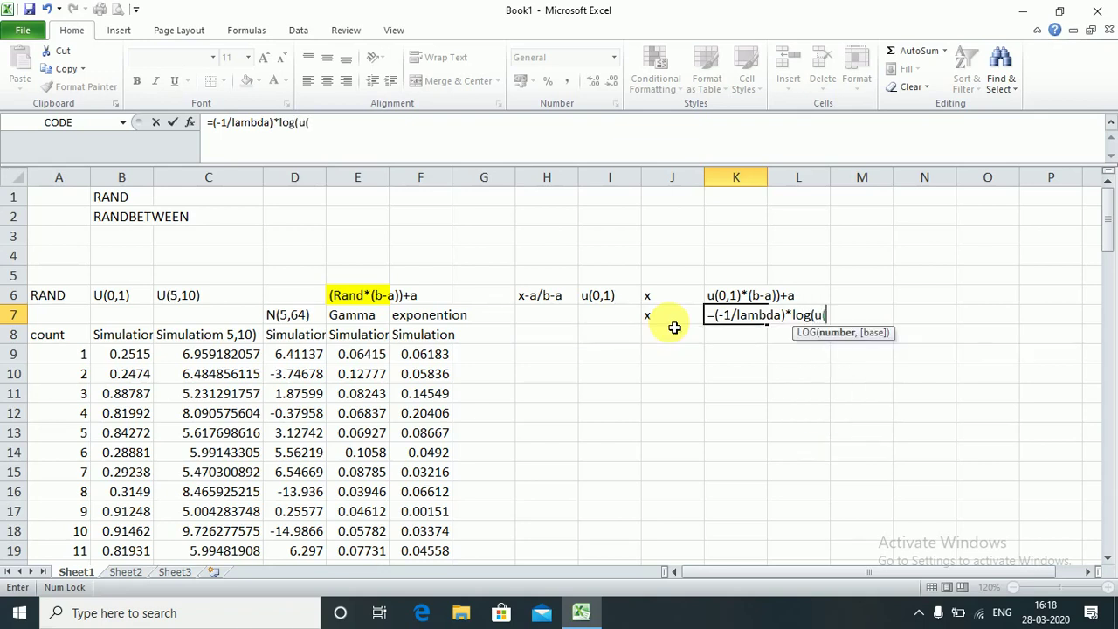
pyautogui.write('0,1))')
pyautogui.click(676, 332)
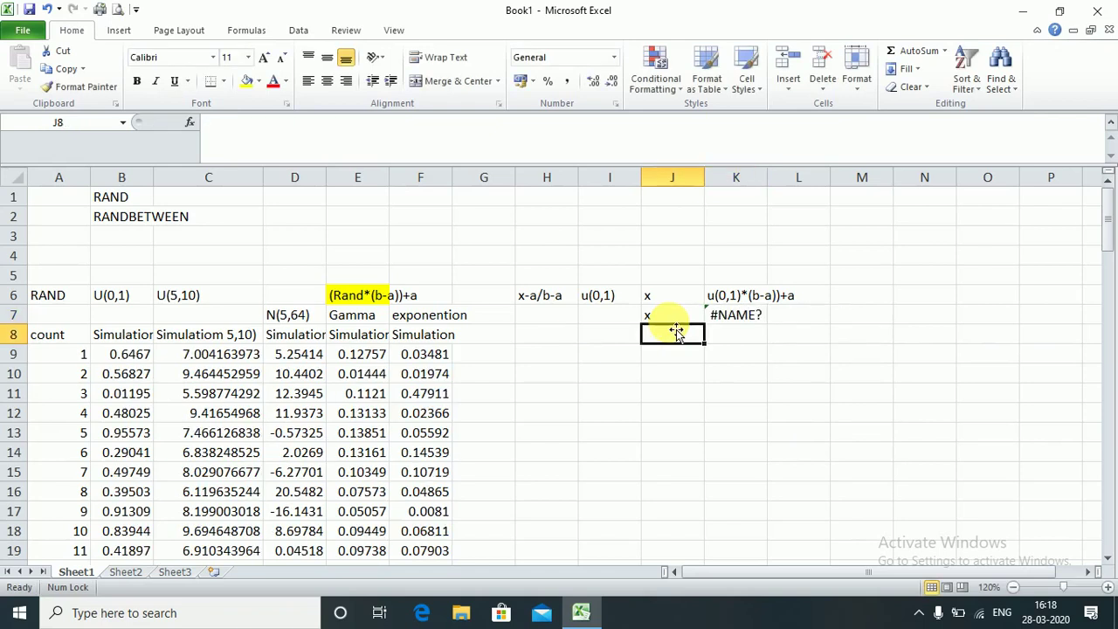
# Step: Remove K7's leading equals sign so it keeps (-1/lambda)*LOG(U(0,1)) as text
pyautogui.press('Right')
pyautogui.press('Up')
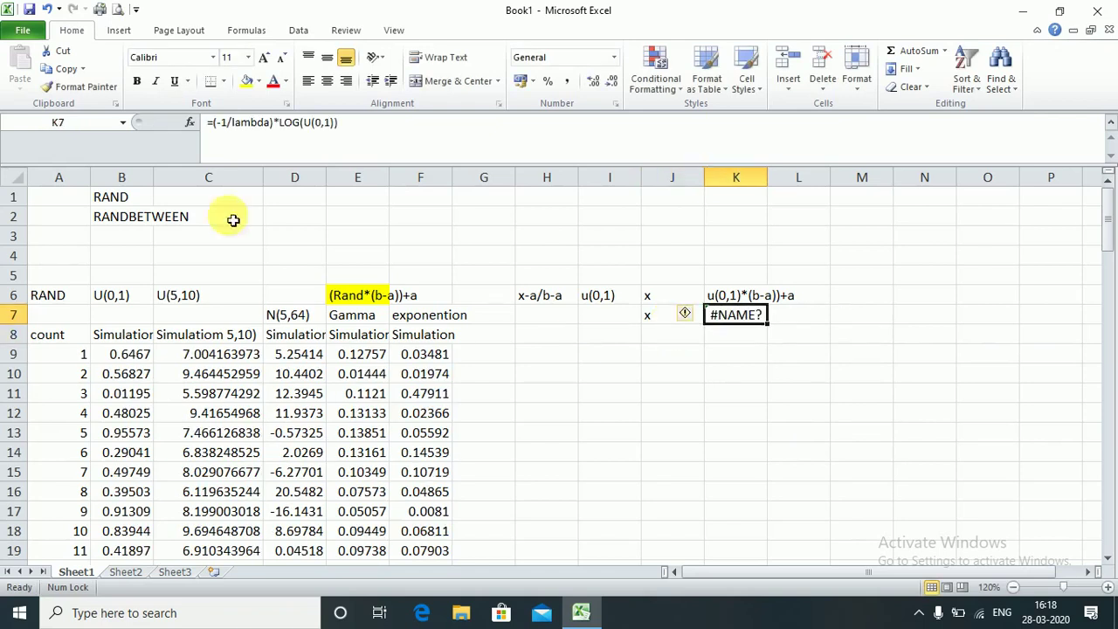
pyautogui.click(221, 129)
pyautogui.press('BackSpace')
pyautogui.press('Return')
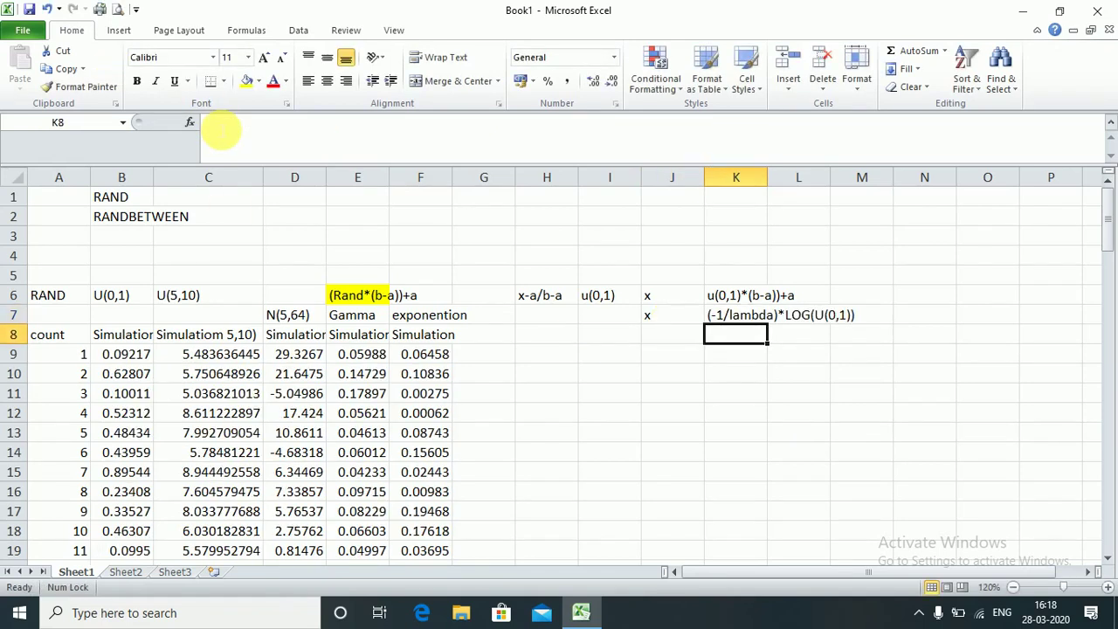